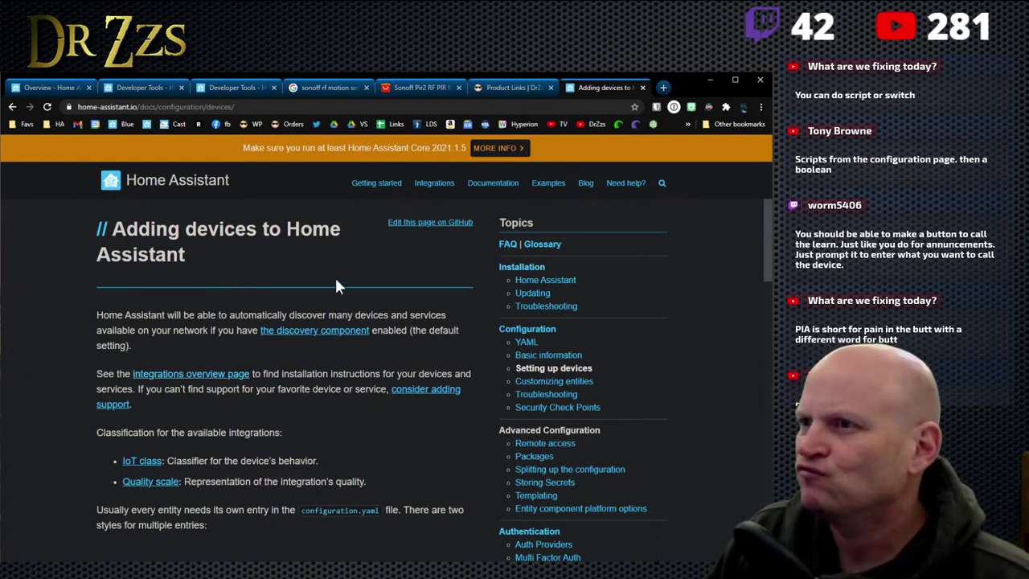
# Step: Examine the entity configuration styles and device grouping examples on the Adding devices documentation page
pyautogui.scroll(-2, 450, 411)
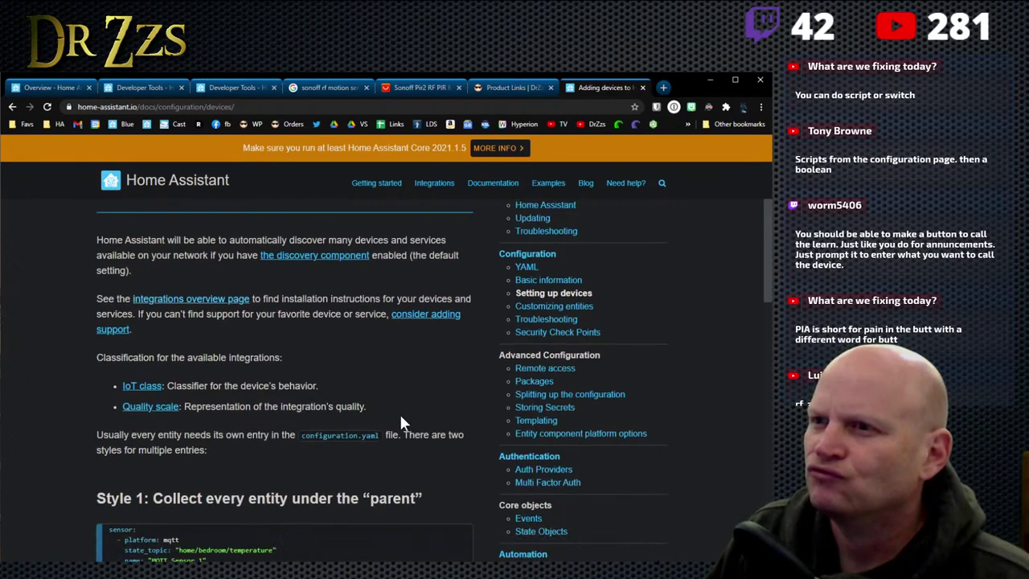
pyautogui.scroll(-3, 402, 423)
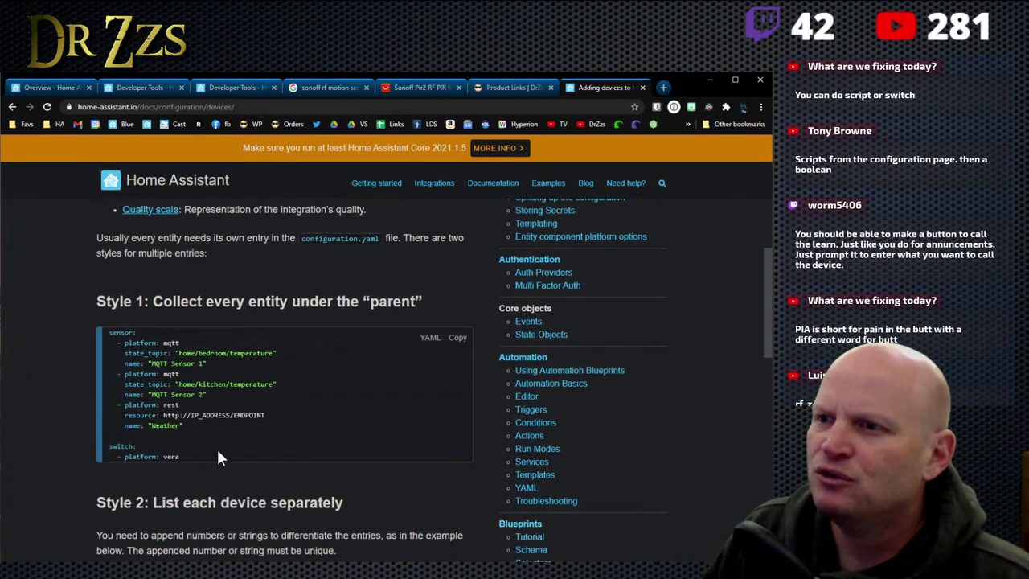
pyautogui.moveTo(219, 456); pyautogui.dragTo(102, 443)
pyautogui.scroll(3, 257, 408)
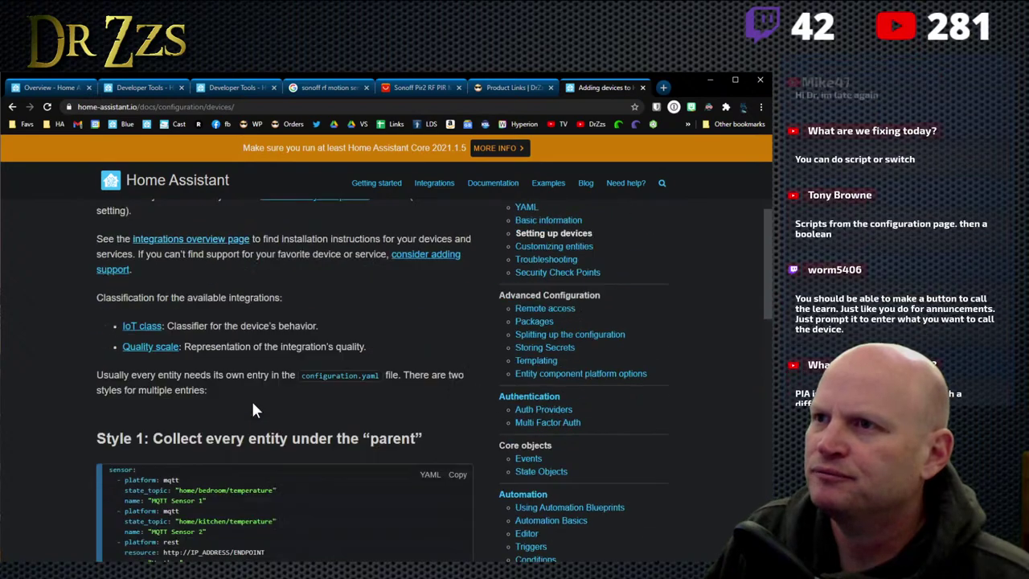
pyautogui.scroll(2, 251, 410)
pyautogui.scroll(-12, 250, 410)
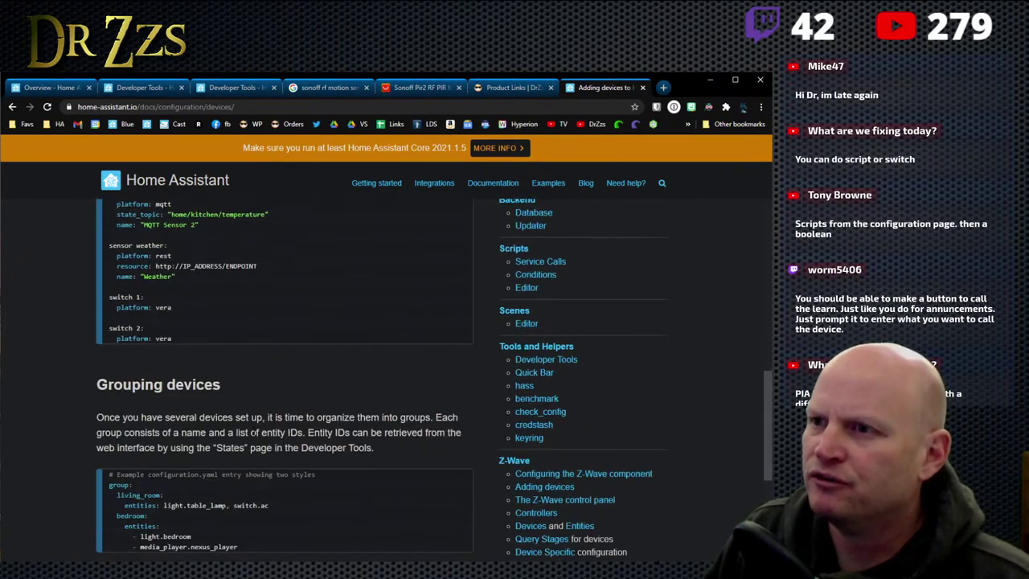
pyautogui.scroll(4, 285, 378)
pyautogui.scroll(-4, 252, 427)
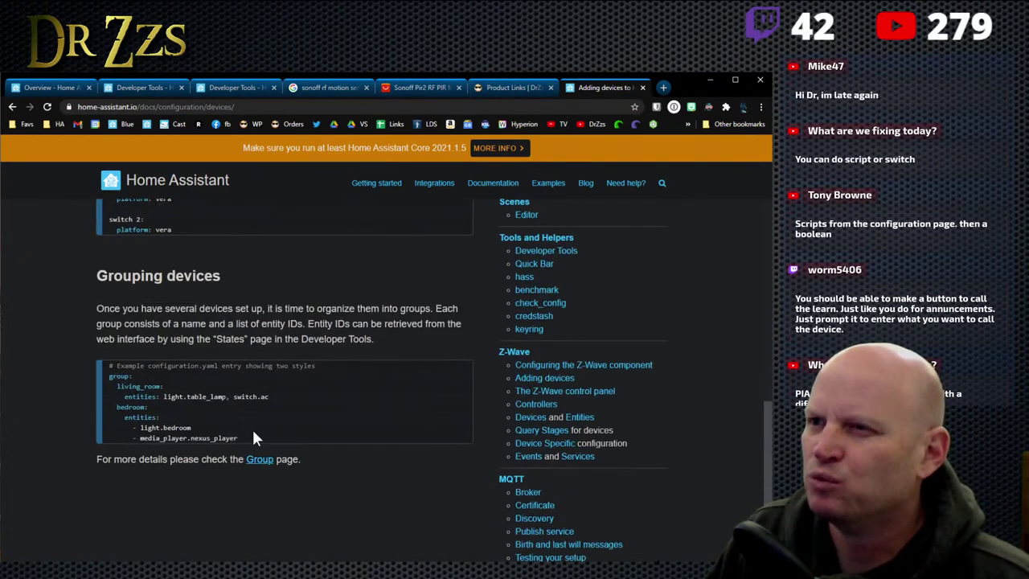
pyautogui.scroll(-2, 252, 427)
pyautogui.scroll(10, 252, 418)
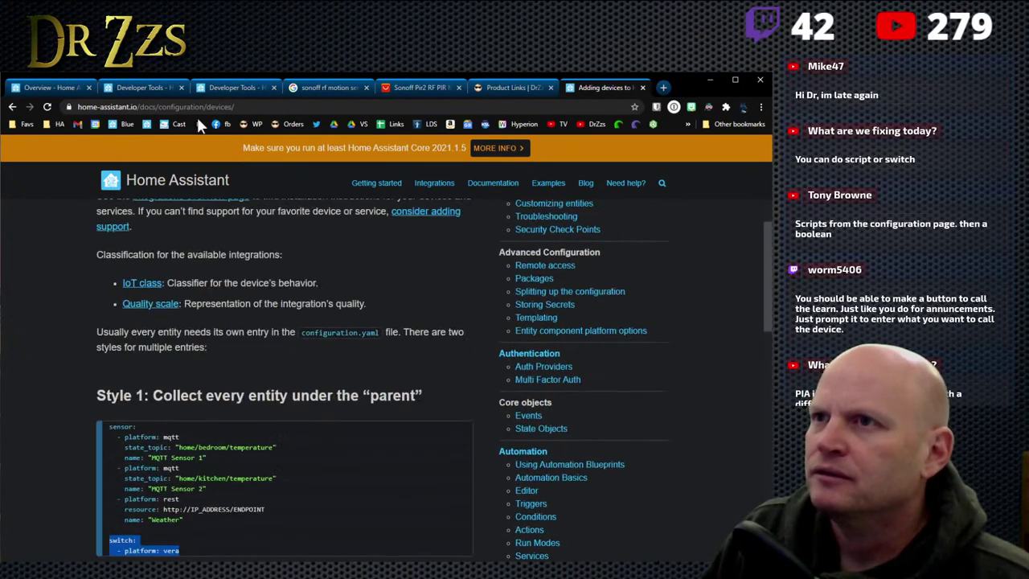
# Step: Switch to the local Home Assistant instance and open its configured entities list
pyautogui.click(206, 86)
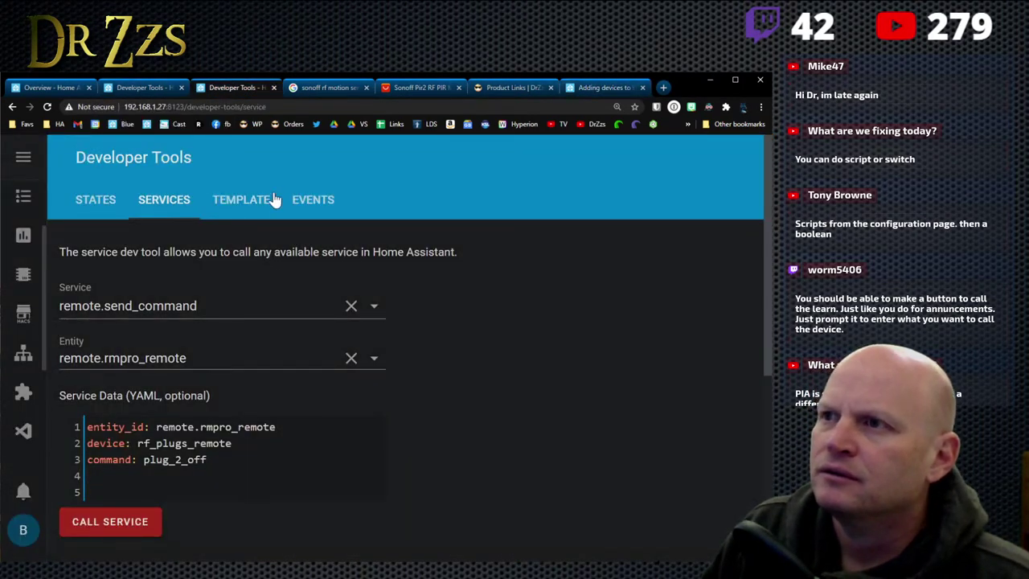
pyautogui.scroll(-3, 22, 434)
pyautogui.click(23, 413)
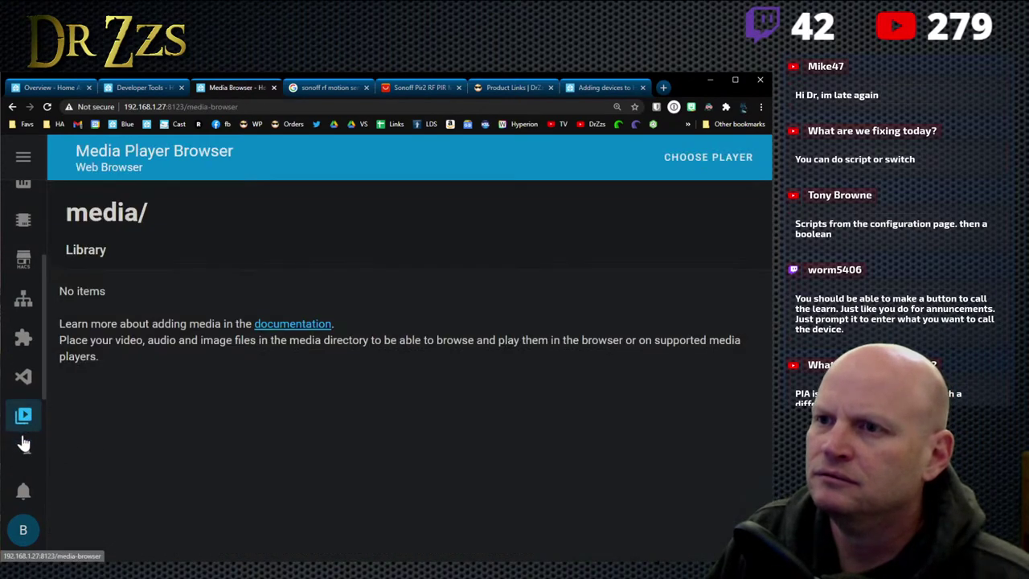
pyautogui.scroll(-2, 23, 451)
pyautogui.click(23, 431)
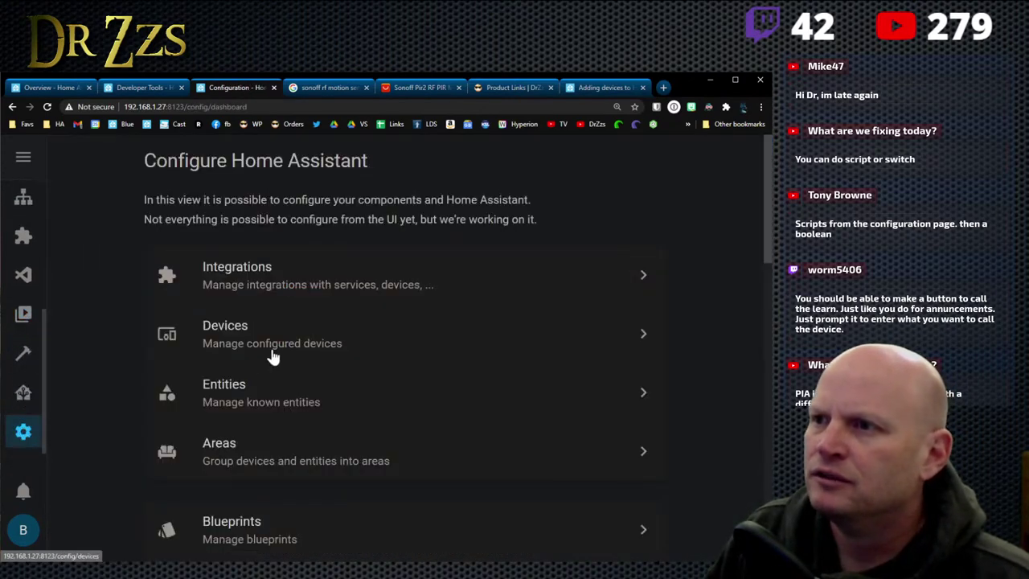
pyautogui.click(265, 395)
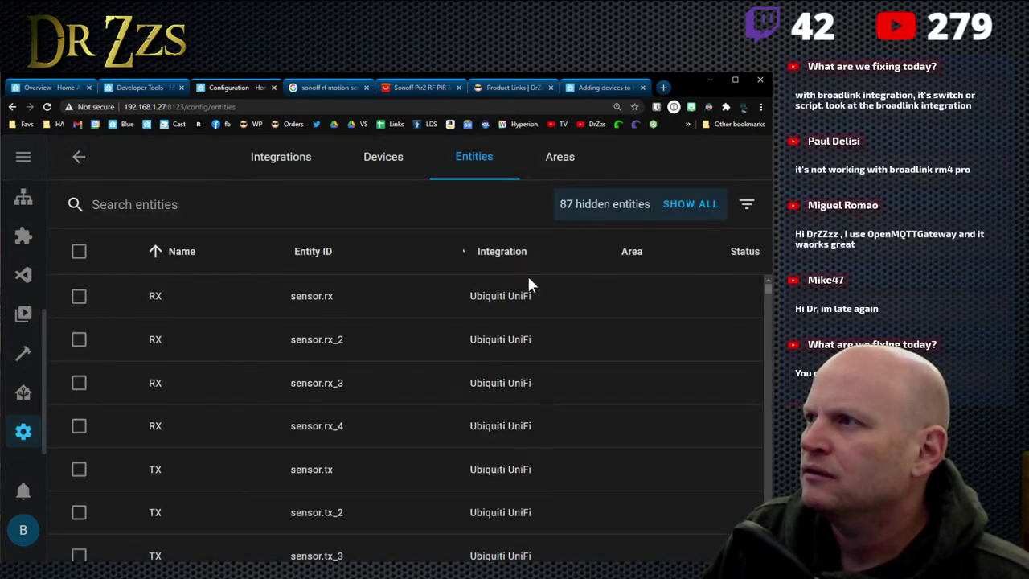
# Step: Look through the first entries of the entities list and open the list of configured devices
pyautogui.scroll(-5, 523, 463)
pyautogui.scroll(-1, 720, 549)
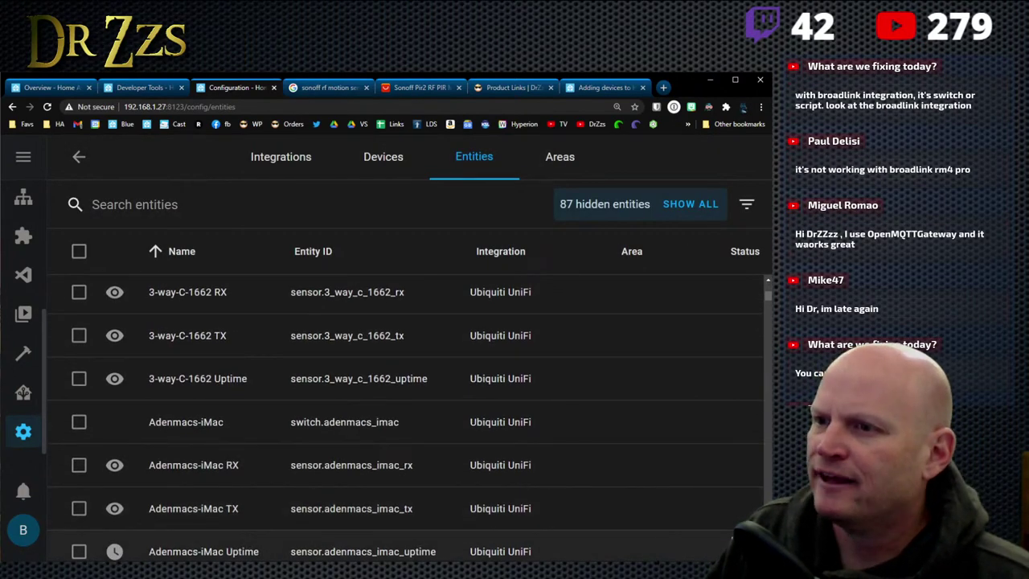
pyautogui.scroll(6, 707, 539)
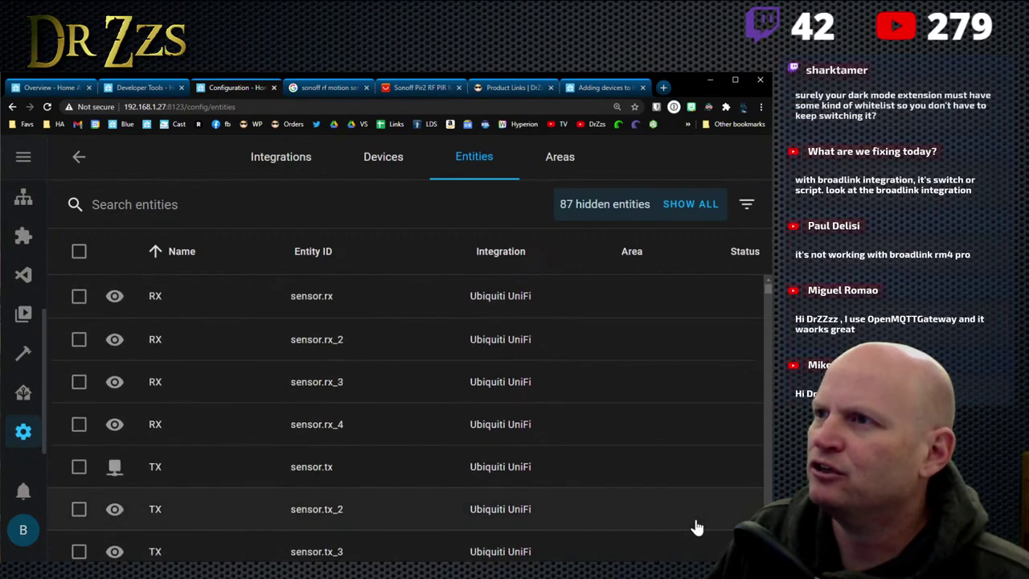
pyautogui.click(402, 159)
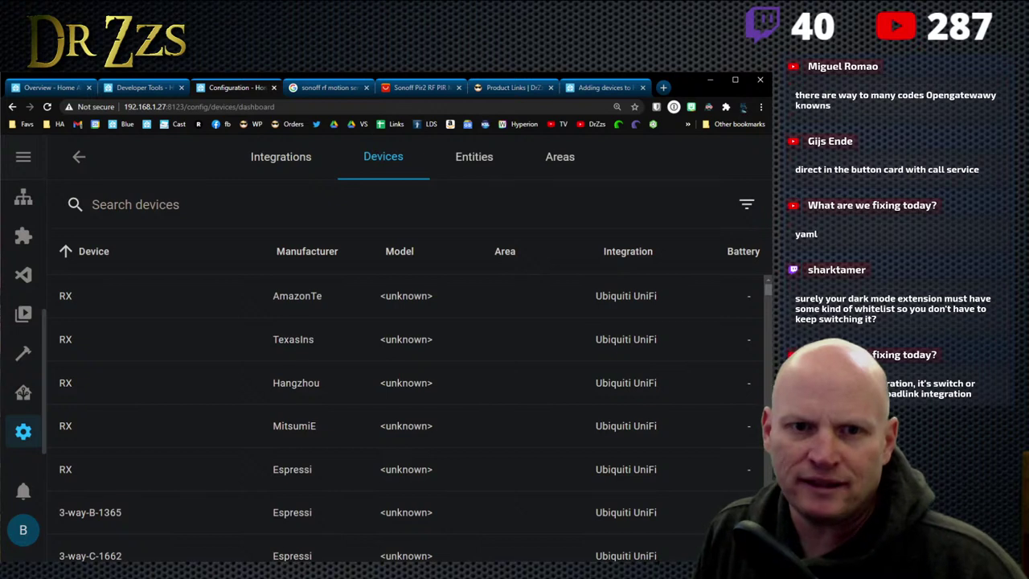
# Step: Switch Dark Reader off and on to compare how the Home Assistant devices page is displayed
pyautogui.click(708, 108)
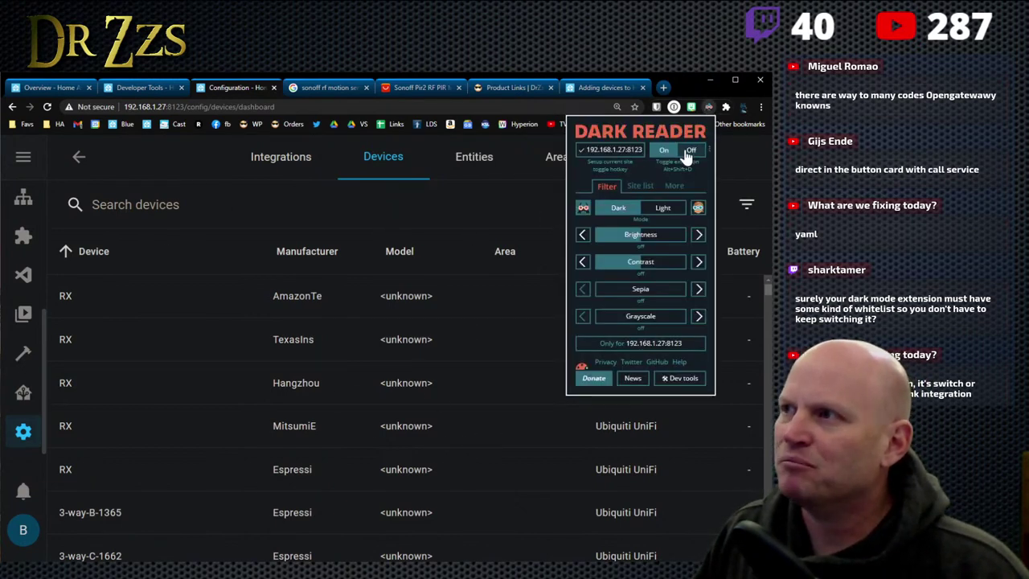
pyautogui.click(689, 153)
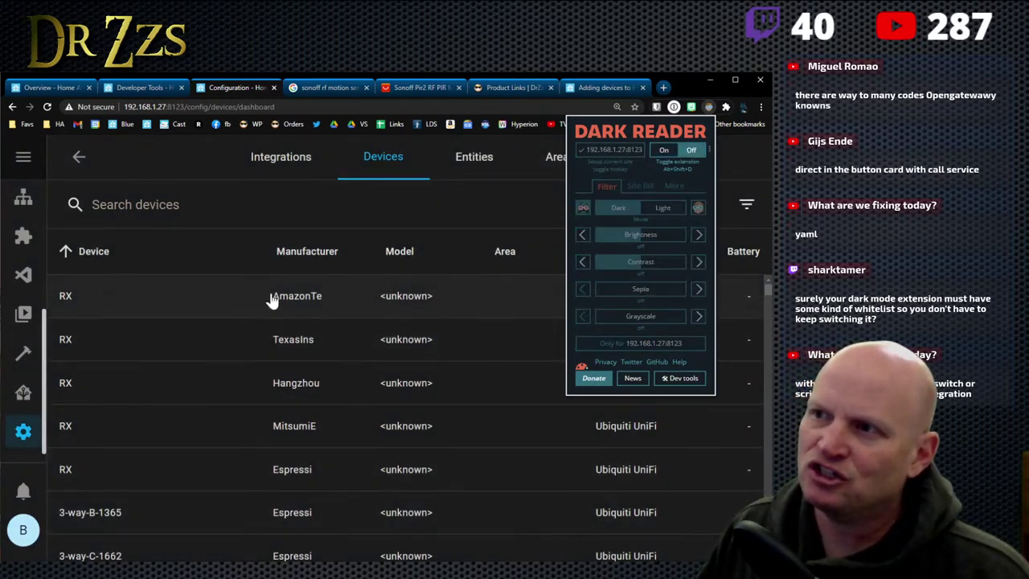
pyautogui.click(681, 152)
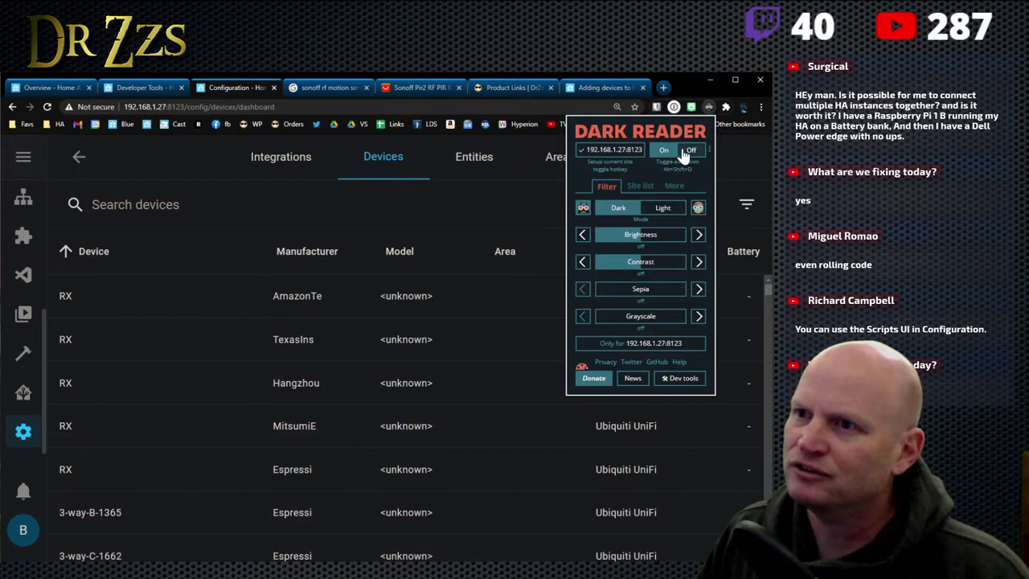
pyautogui.click(691, 153)
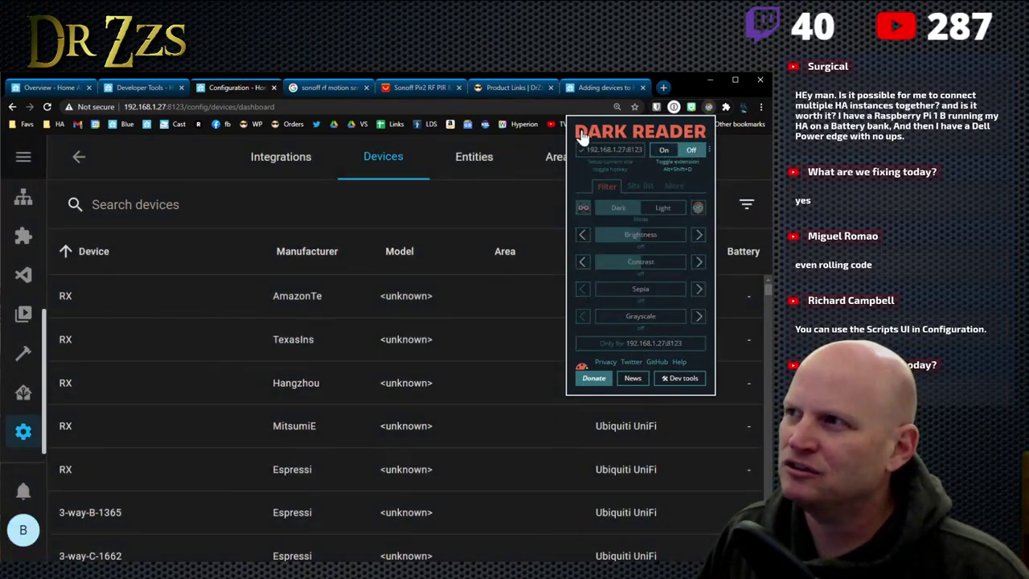
pyautogui.click(665, 153)
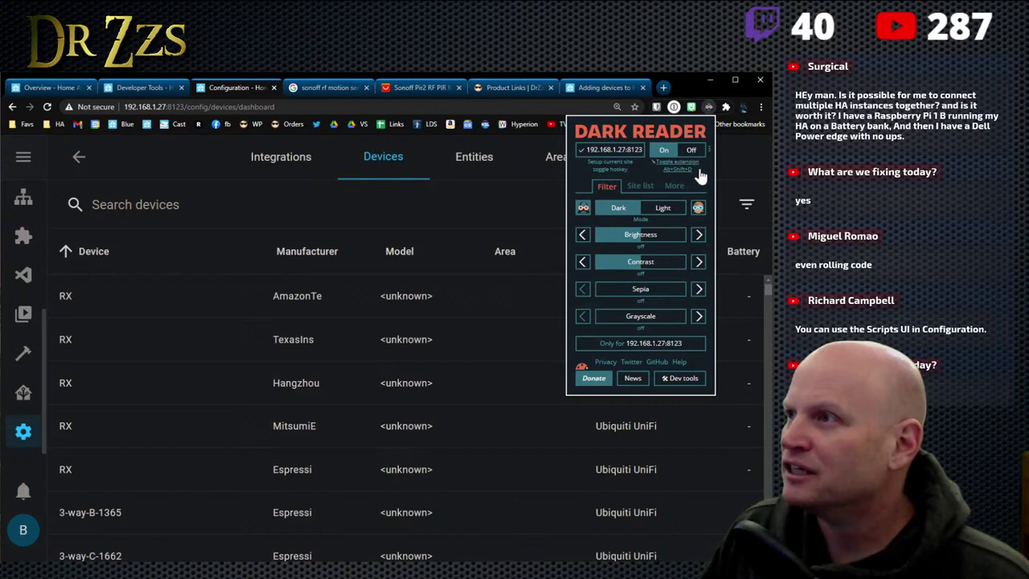
pyautogui.click(640, 186)
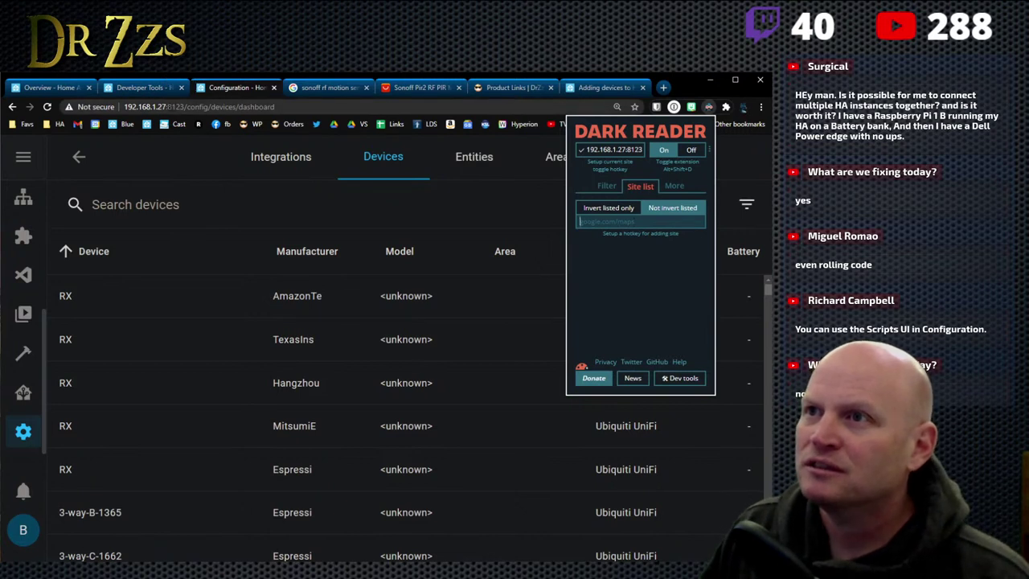
pyautogui.press('Escape')
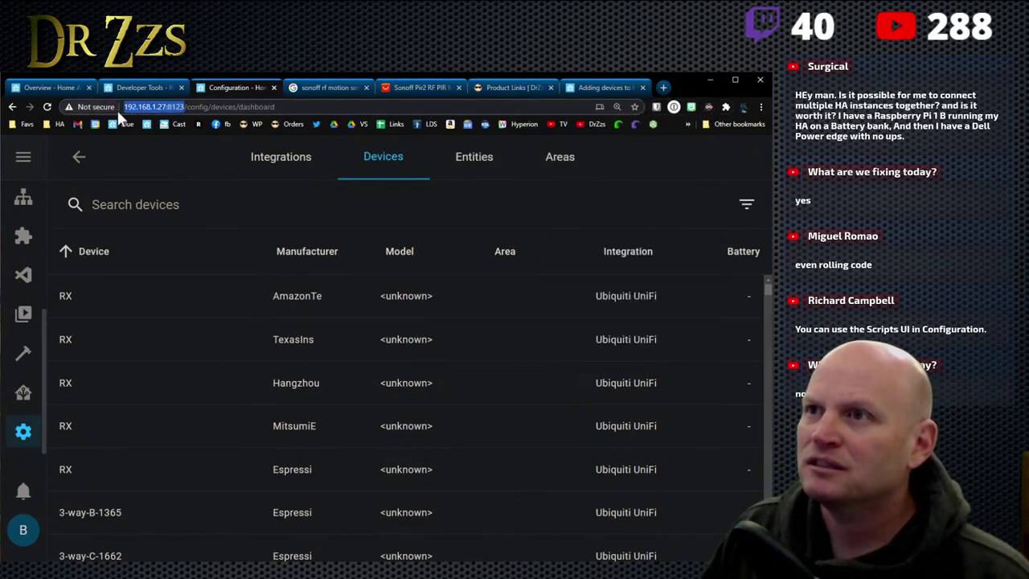
pyautogui.moveTo(124, 106); pyautogui.dragTo(184, 106)
pyautogui.hotkey('ctrl', 'c')
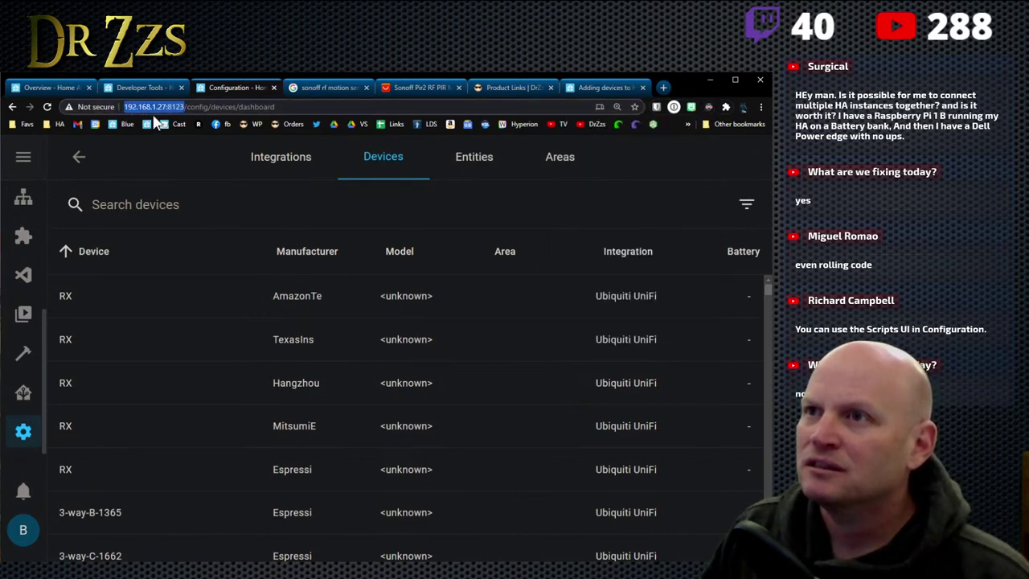
pyautogui.click(709, 108)
pyautogui.click(640, 186)
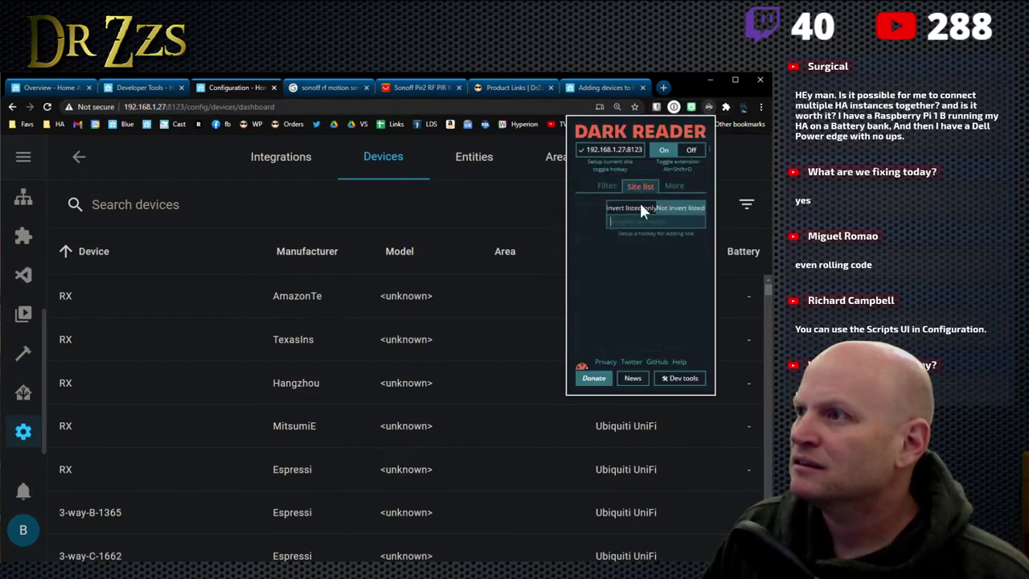
pyautogui.hotkey('ctrl', 'v')
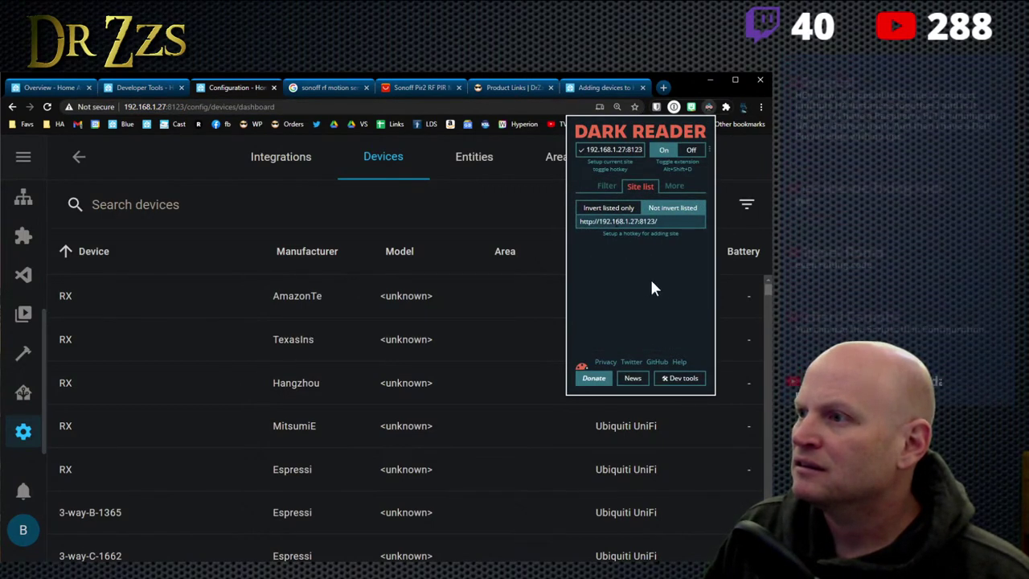
# Step: Toggle Dark Reader off and on to test the site exclusion on the Home Assistant page
pyautogui.click(693, 153)
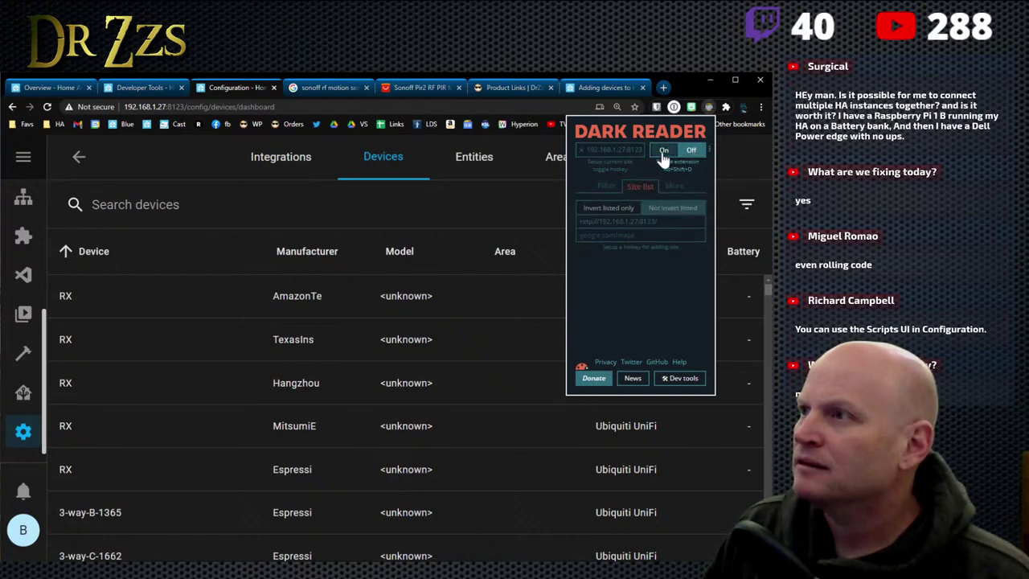
pyautogui.click(661, 152)
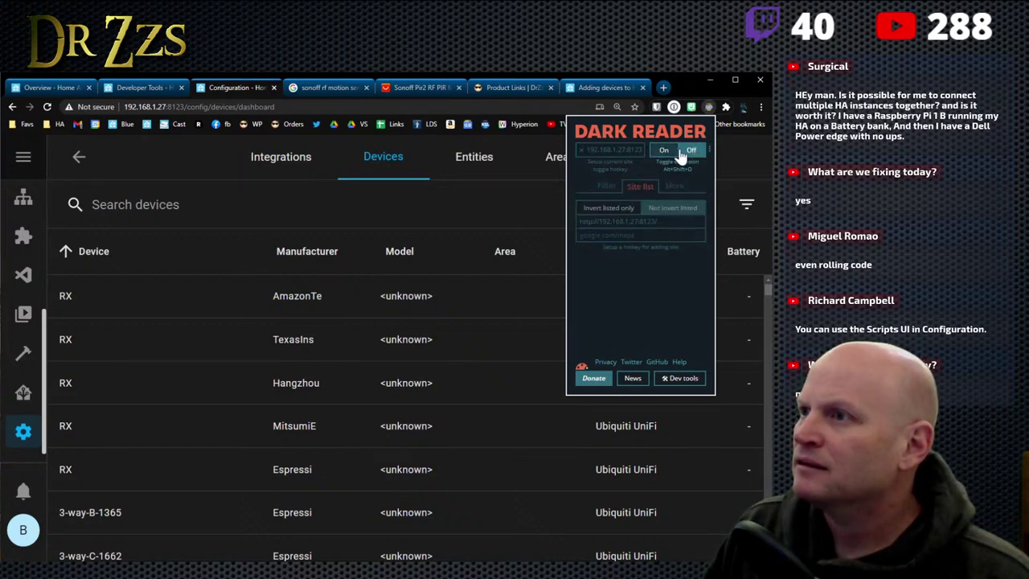
pyautogui.click(689, 152)
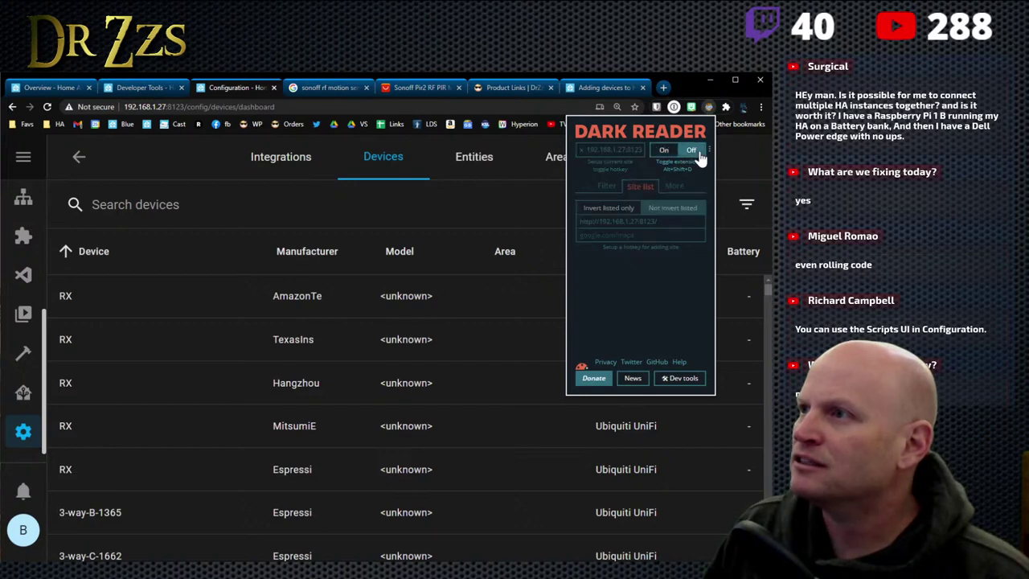
# Step: Reload the Adding devices documentation page and turn Dark Reader on for it
pyautogui.click(591, 85)
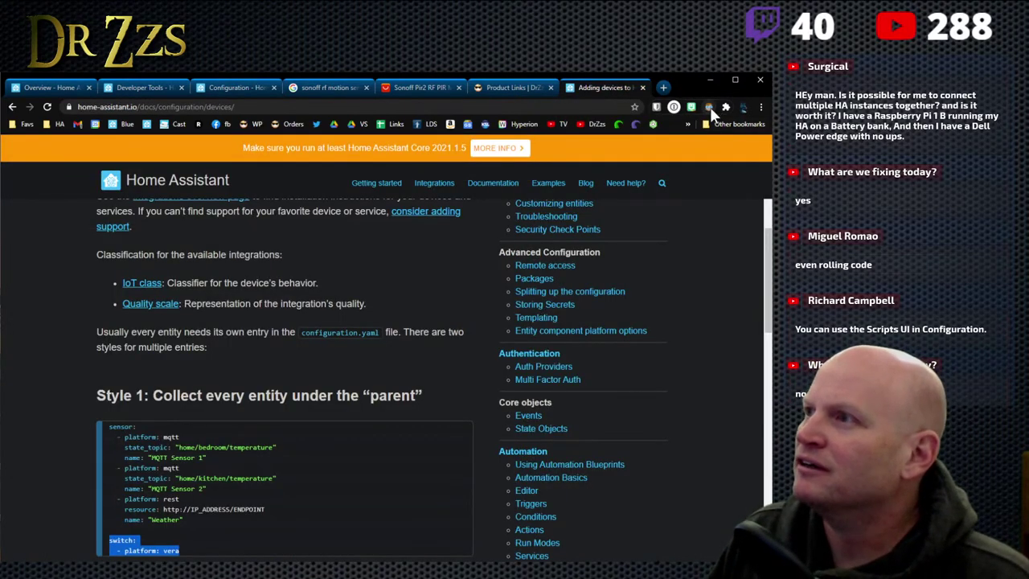
pyautogui.click(47, 107)
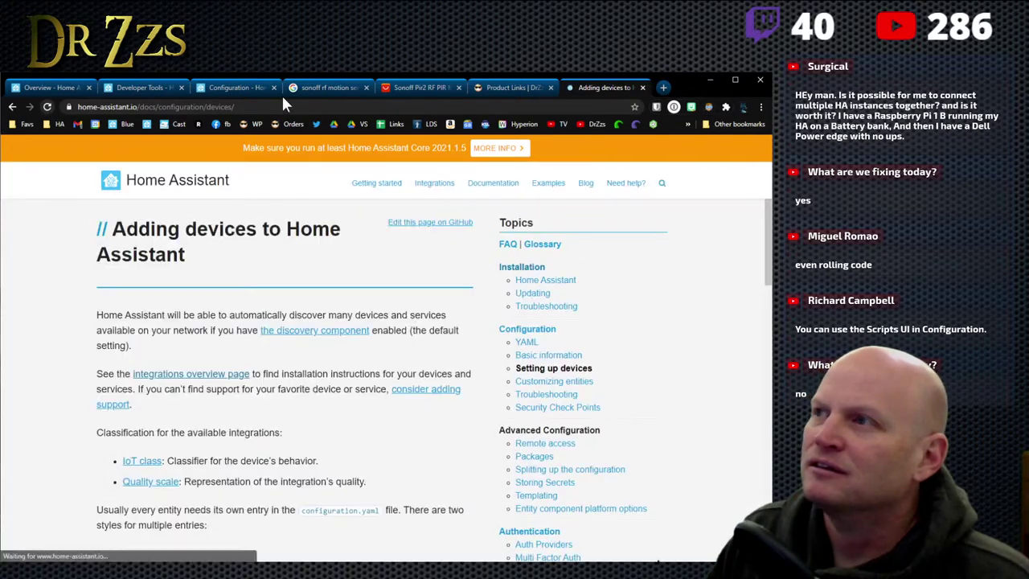
pyautogui.click(707, 106)
pyautogui.click(683, 153)
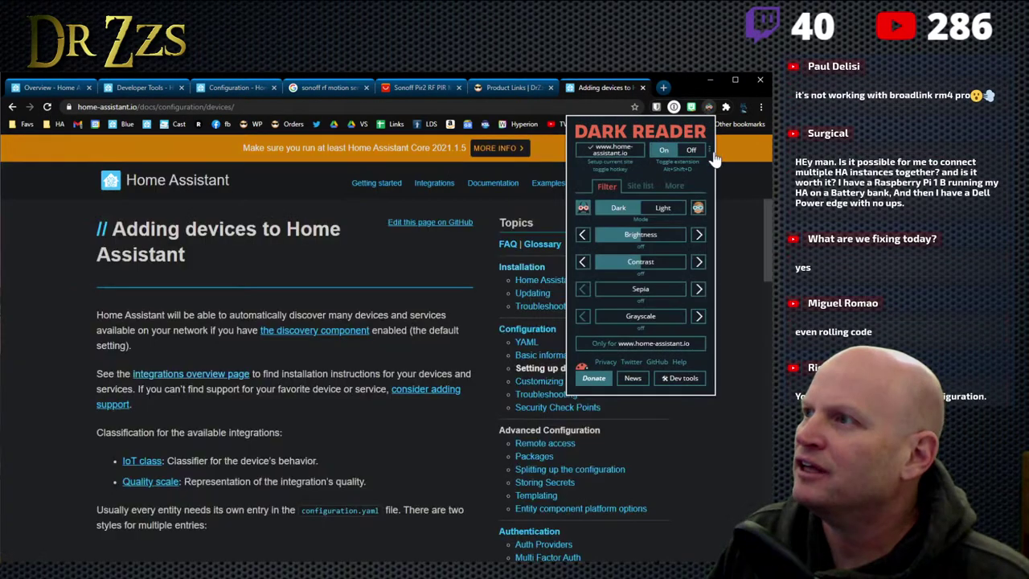
pyautogui.click(690, 84)
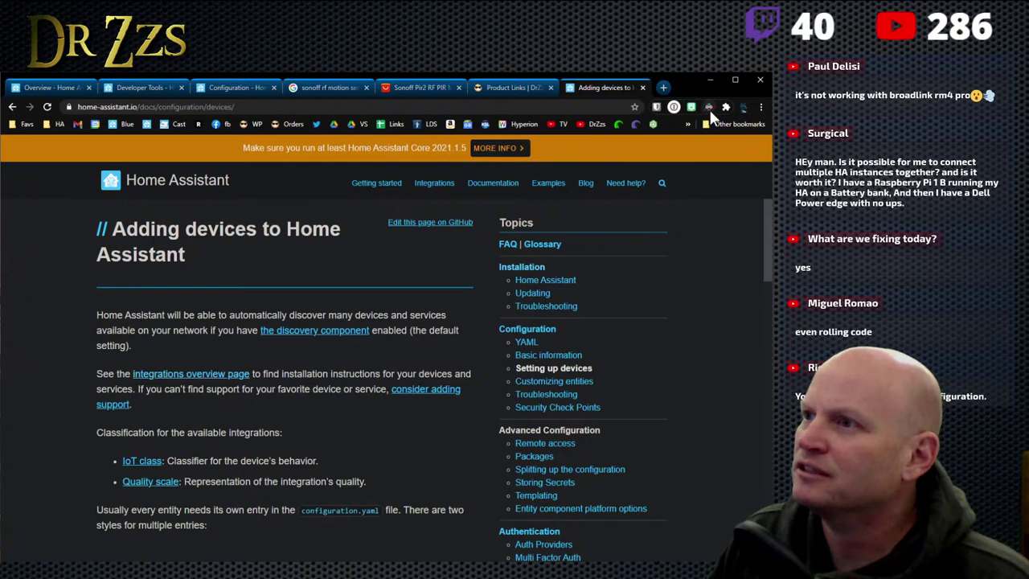
# Step: Check Dark Reader's site list and compare the dark display of the Product Links and Adding devices pages
pyautogui.click(708, 106)
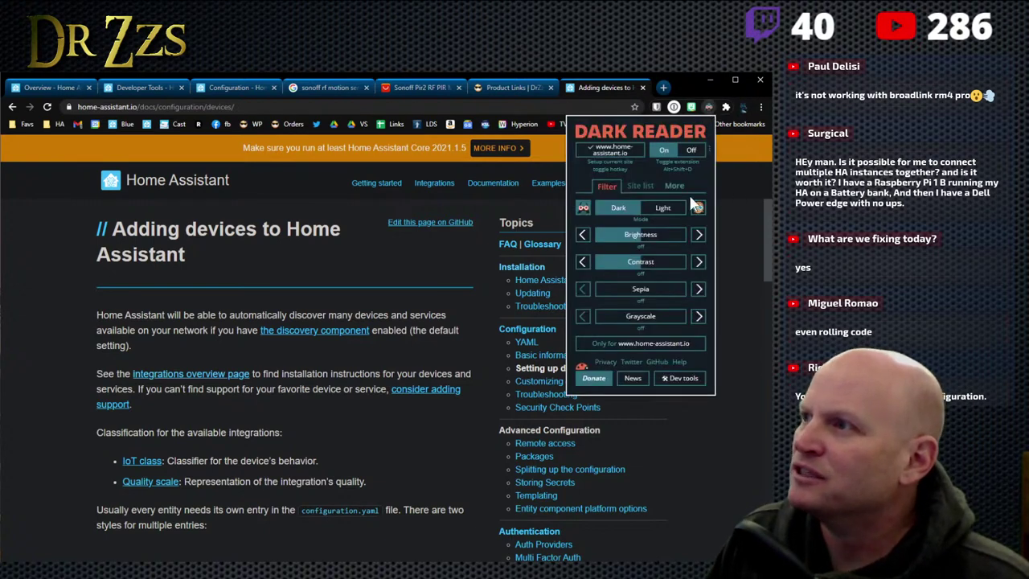
pyautogui.click(641, 186)
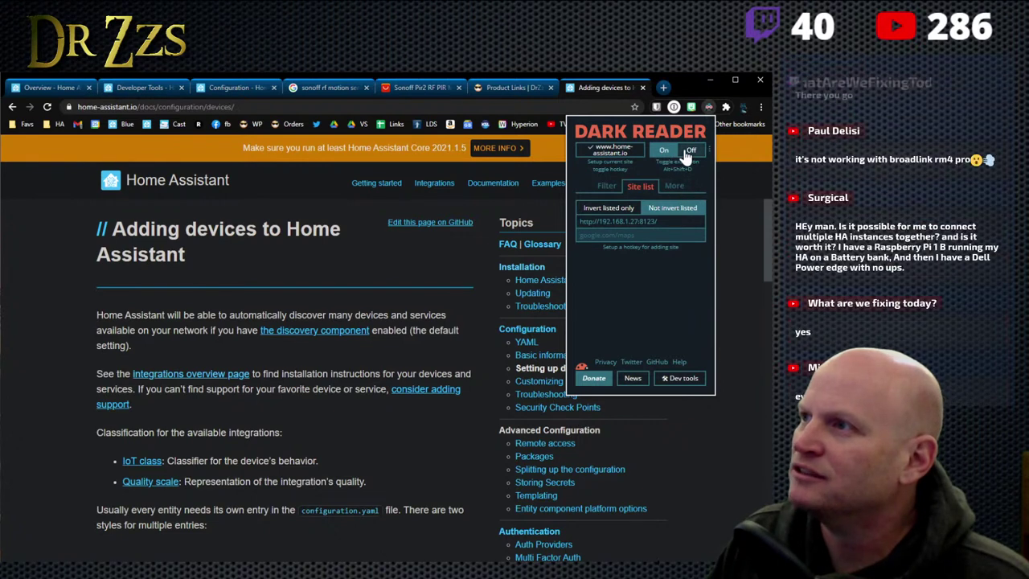
pyautogui.click(685, 97)
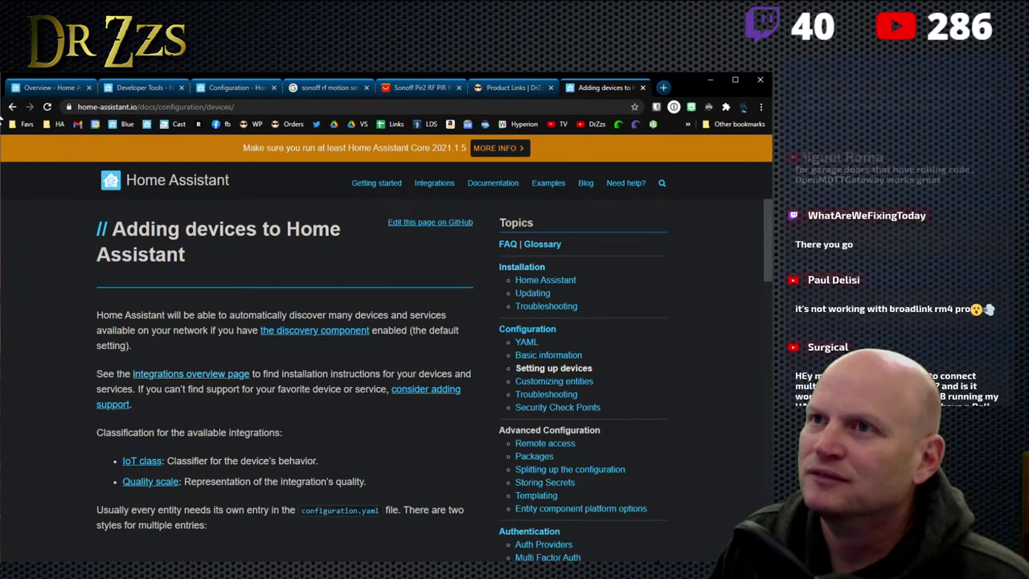
pyautogui.click(515, 89)
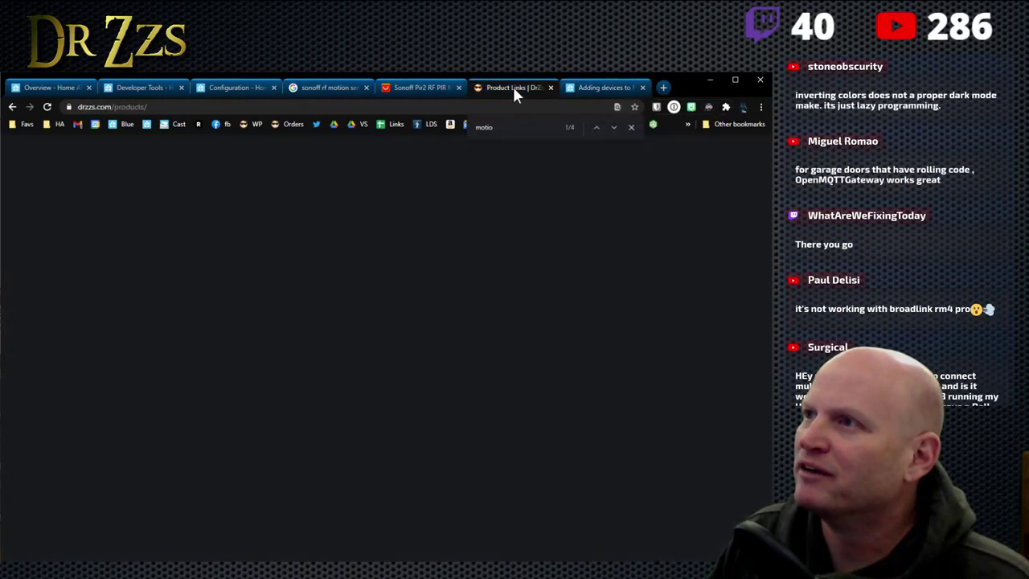
pyautogui.click(593, 89)
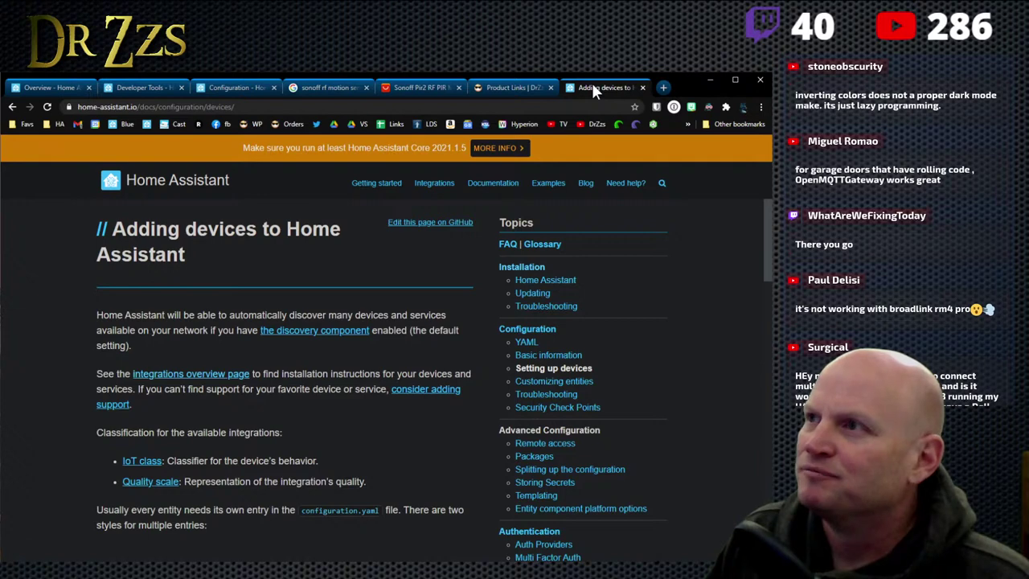
# Step: Return to the Developer Tools service page and remove the empty command_rf line from the remote.learn_command service data
pyautogui.click(424, 86)
pyautogui.click(299, 87)
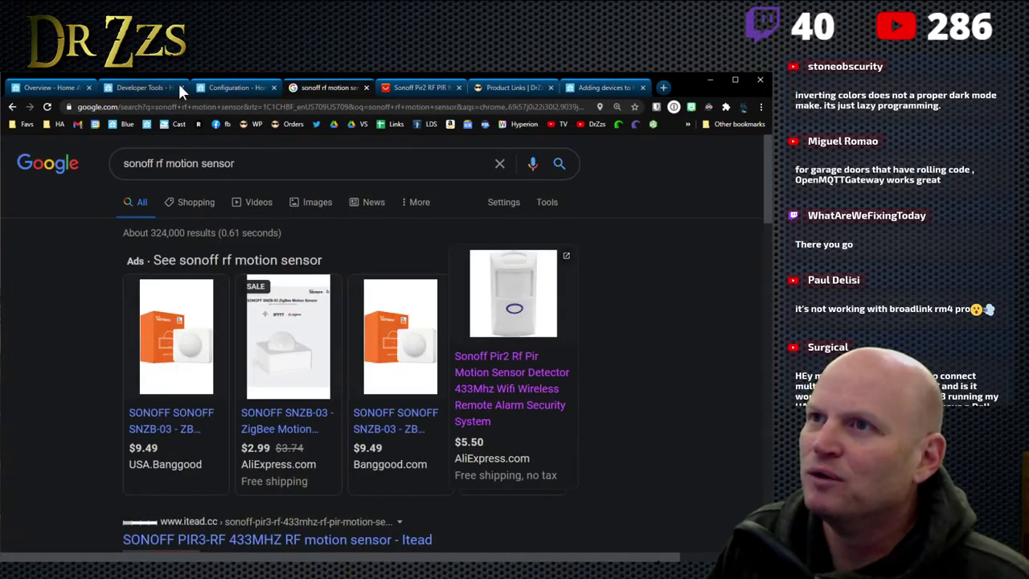
pyautogui.click(132, 88)
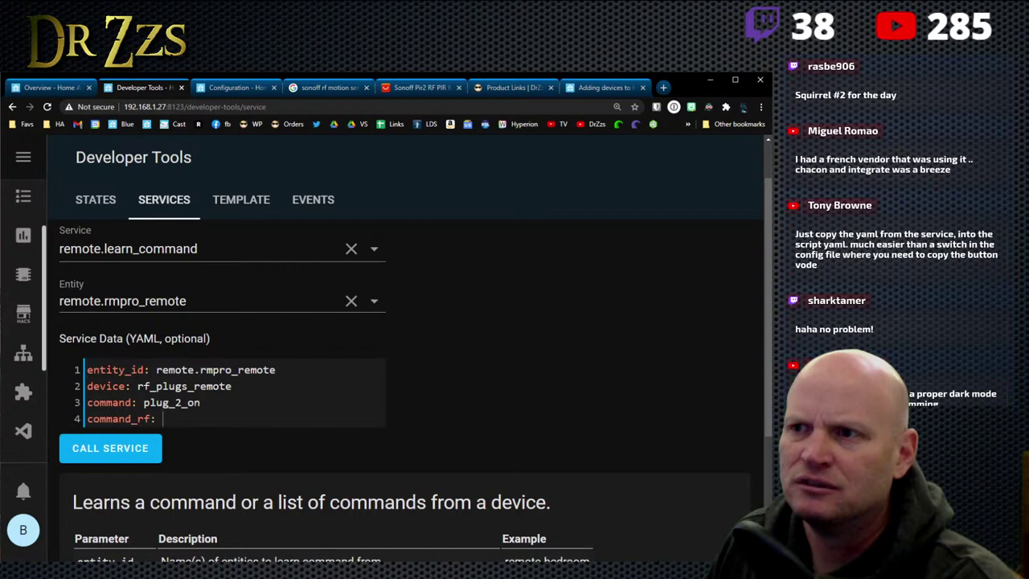
pyautogui.moveTo(185, 419); pyautogui.dragTo(69, 372)
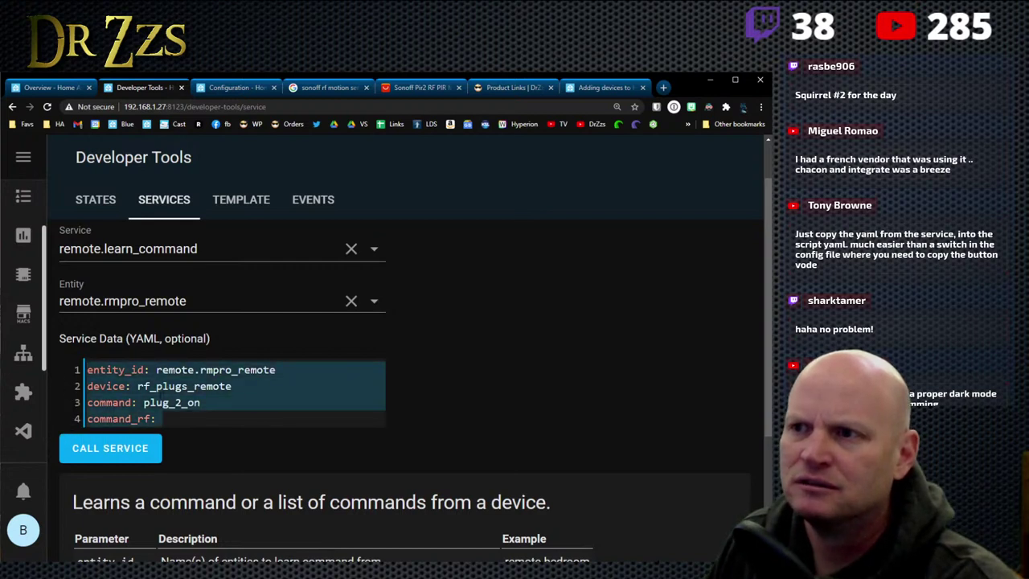
pyautogui.click(161, 419)
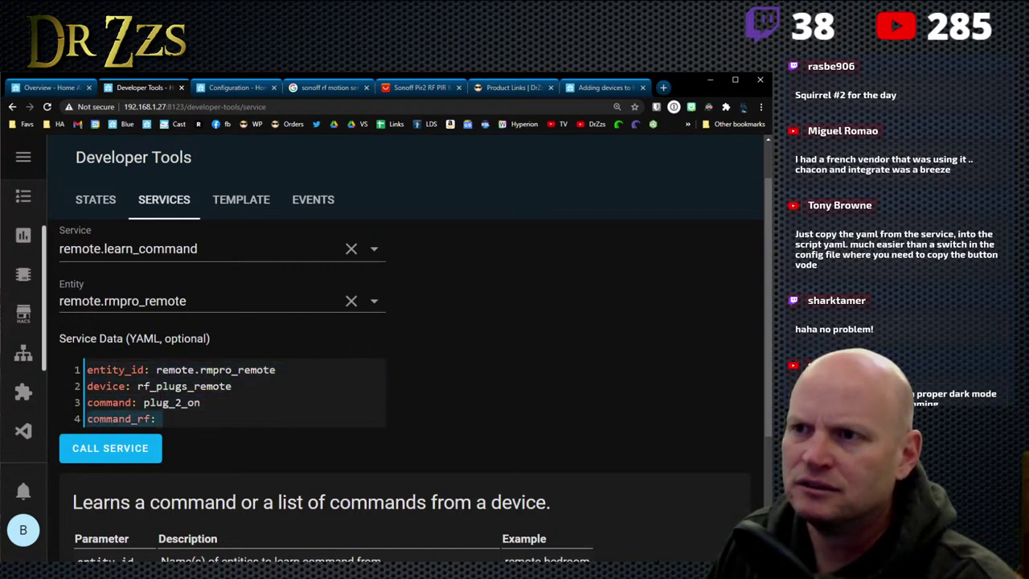
pyautogui.press('BackSpace')
pyautogui.press('BackSpace')
pyautogui.press('BackSpace')
pyautogui.press('BackSpace')
pyautogui.press('BackSpace')
pyautogui.press('BackSpace')
pyautogui.press('BackSpace')
pyautogui.press('BackSpace')
pyautogui.press('BackSpace')
pyautogui.press('BackSpace')
pyautogui.press('BackSpace')
pyautogui.press('BackSpace')
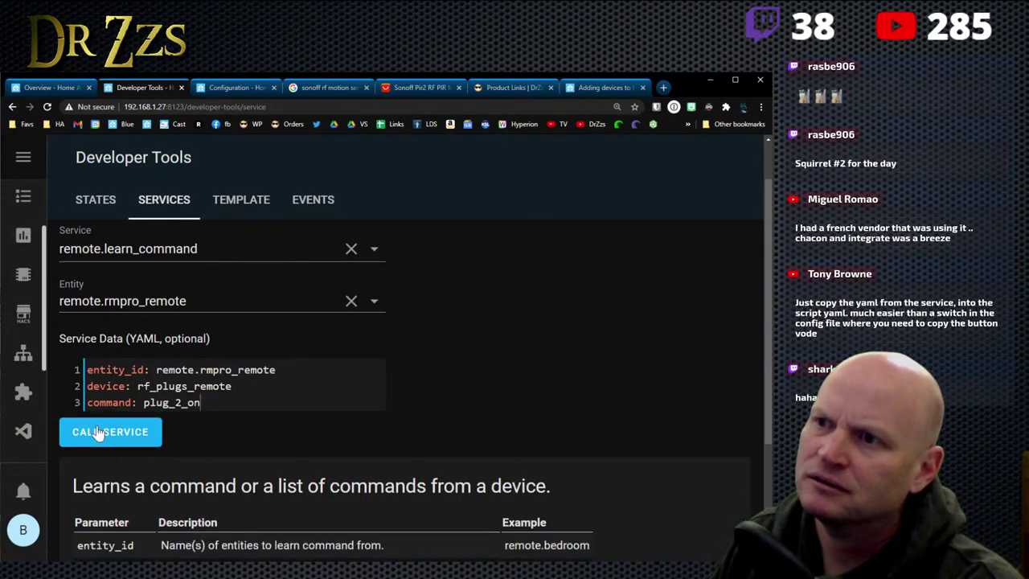
# Step: Copy the service data lines holding the entity_id, device and plug_2_on command
pyautogui.moveTo(213, 405); pyautogui.dragTo(72, 373)
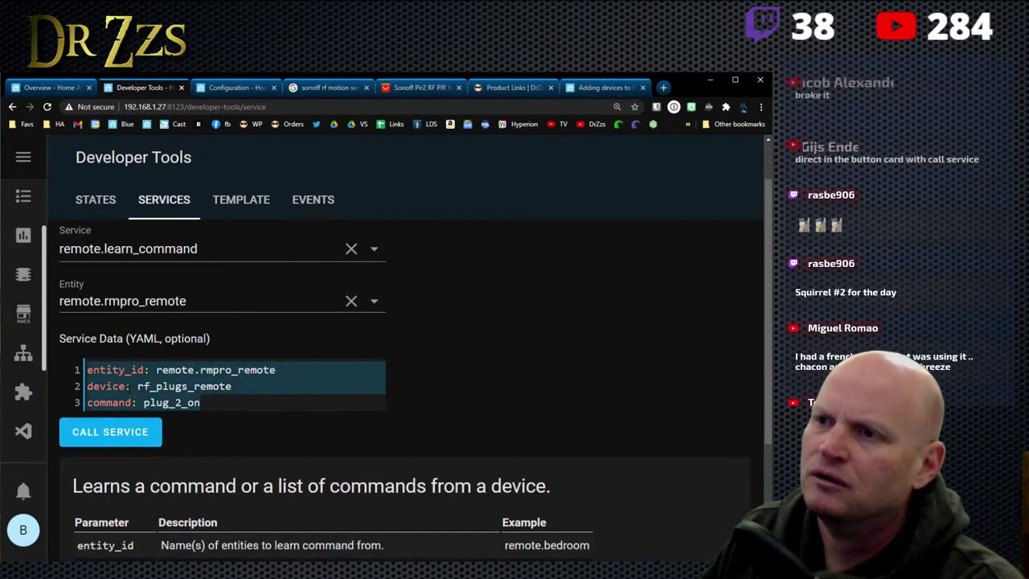
pyautogui.rightClick(127, 389)
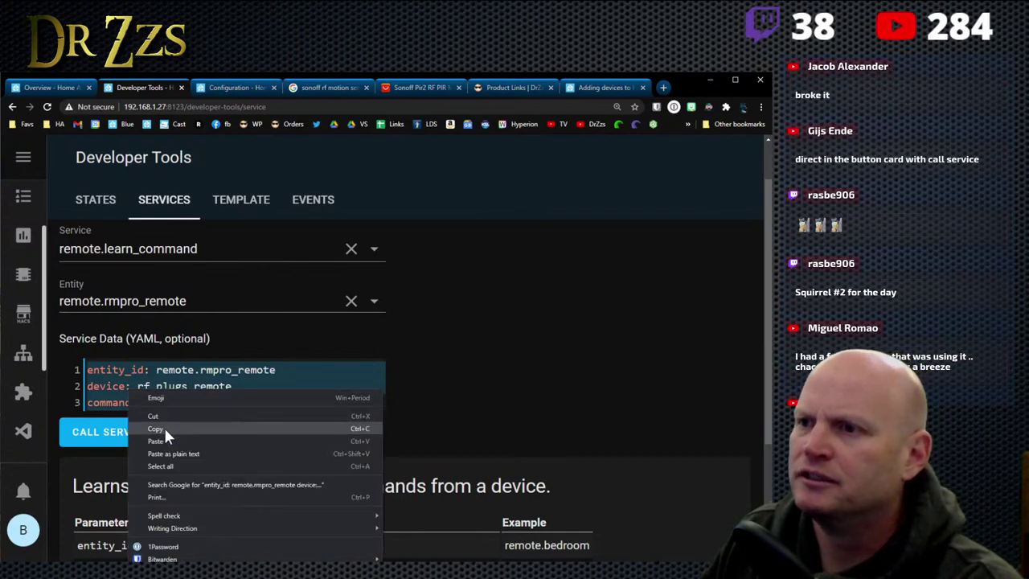
pyautogui.click(163, 425)
# Step: Add a new script in the Home Assistant configuration and name it RF Plug 2 On
pyautogui.scroll(-2, 36, 400)
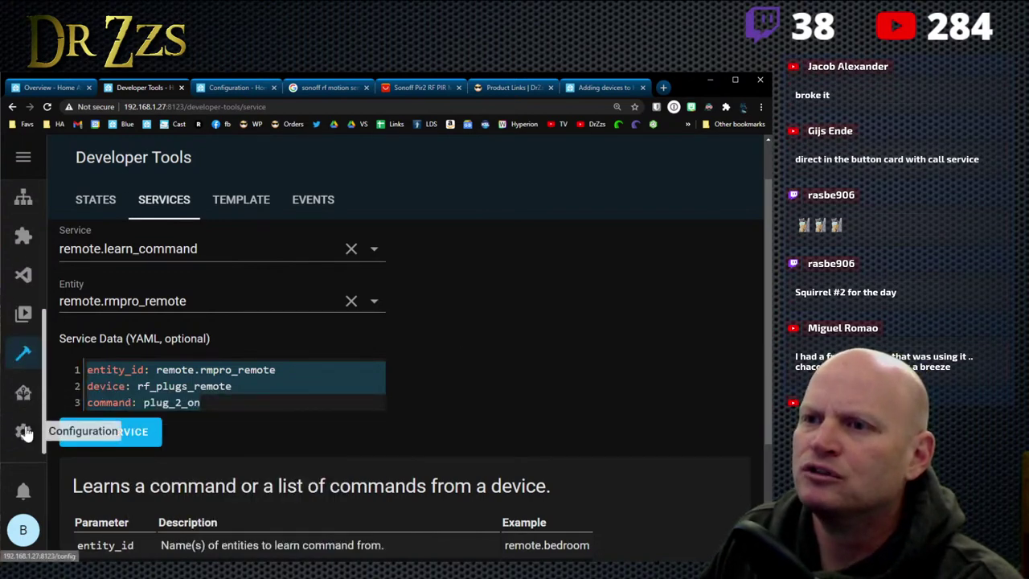
pyautogui.click(25, 430)
pyautogui.scroll(-3, 421, 389)
pyautogui.scroll(-3, 335, 384)
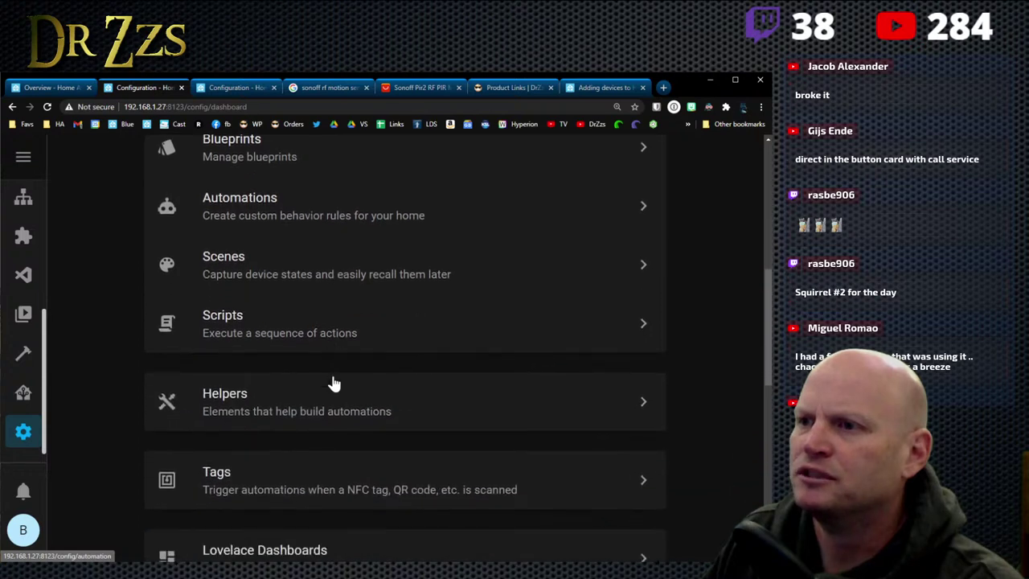
pyautogui.click(275, 315)
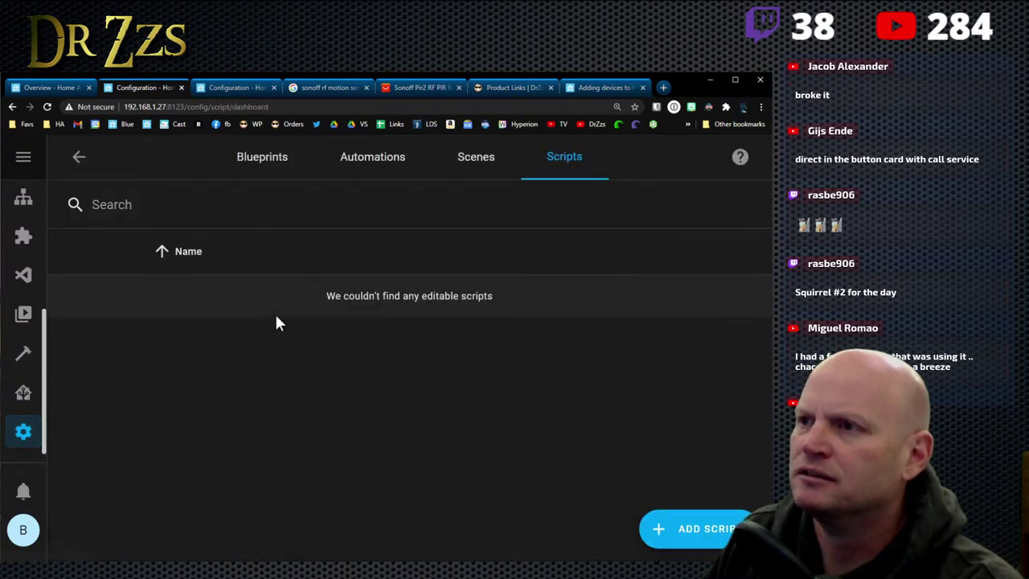
pyautogui.click(694, 531)
pyautogui.tripleClick(188, 326)
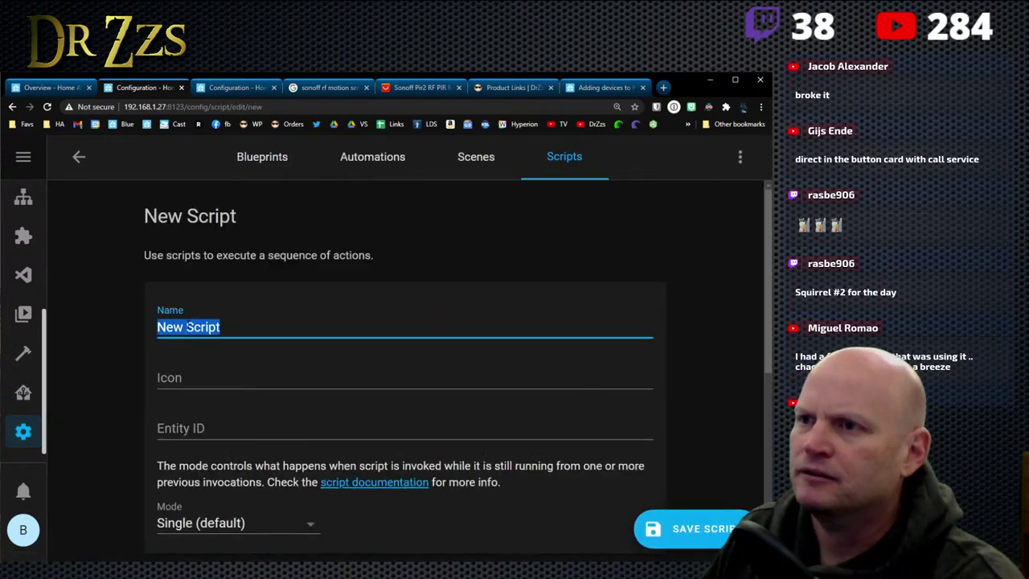
pyautogui.write('RF')
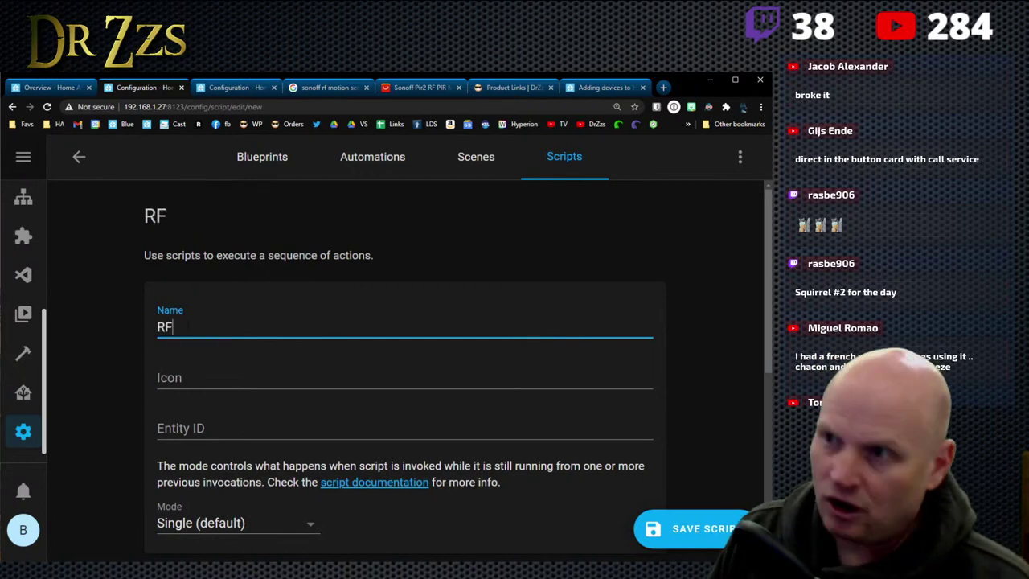
pyautogui.write(' Plug 2')
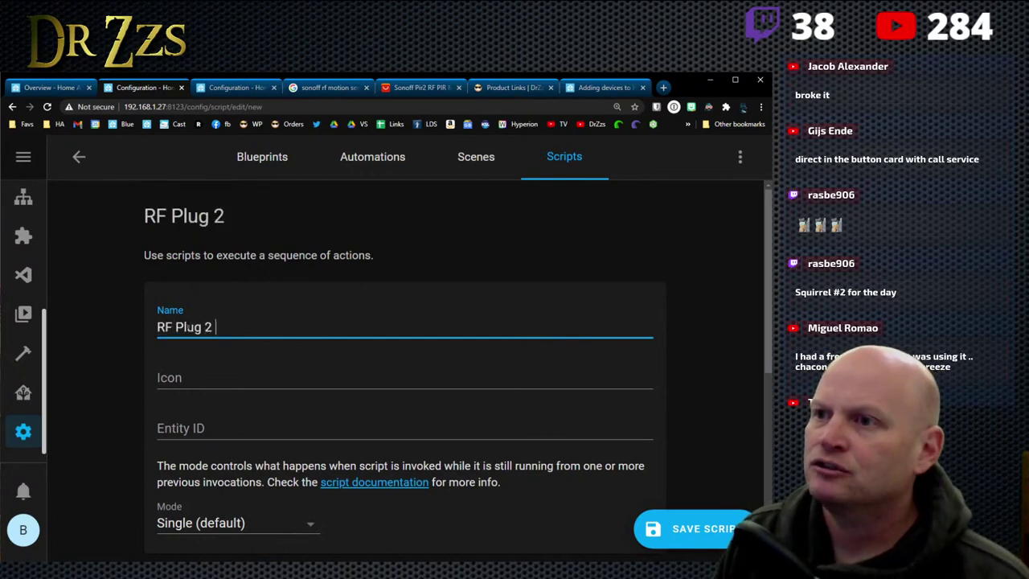
pyautogui.write(' On')
pyautogui.press('Tab')
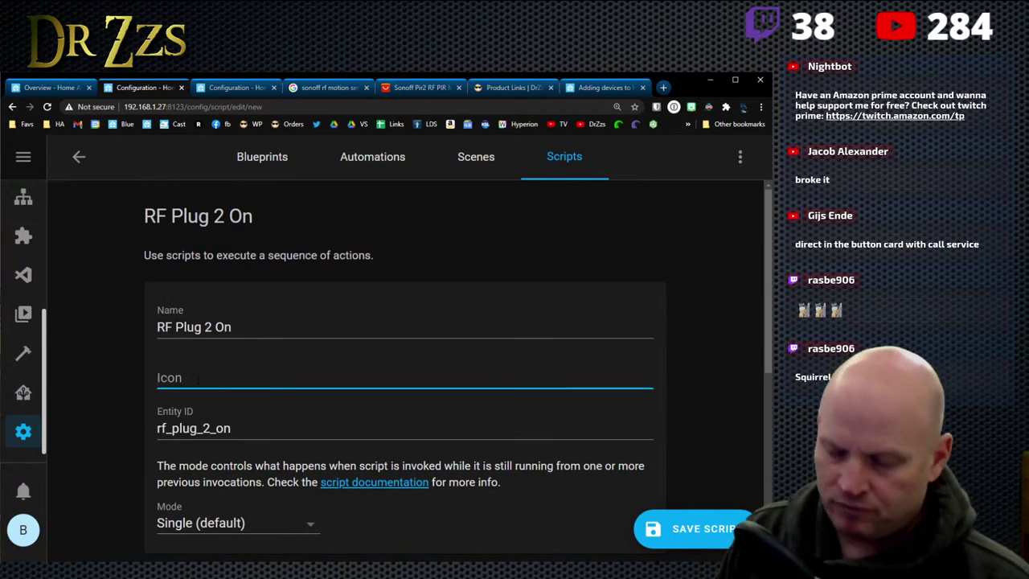
# Step: Enter the mdi: prefix for the script's icon and try names starting with pl and volt after it
pyautogui.write(',')
pyautogui.press('BackSpace')
pyautogui.write('mdi')
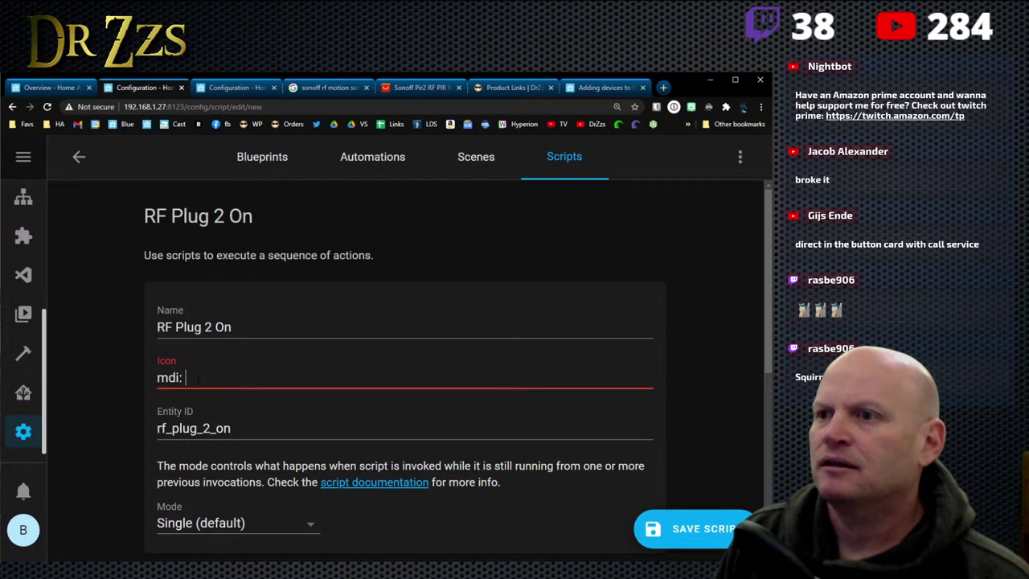
pyautogui.write(':plu')
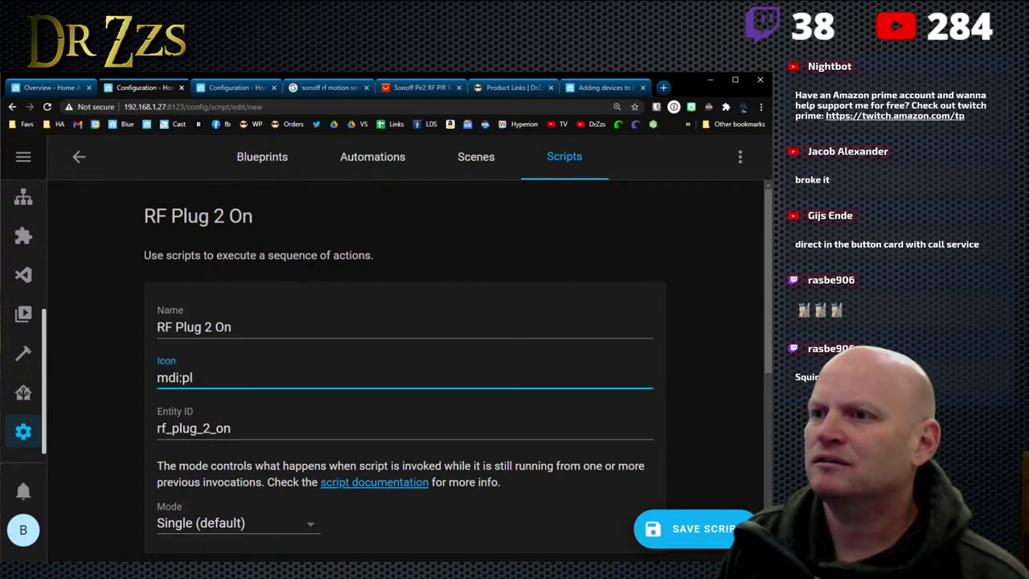
pyautogui.press('BackSpace')
pyautogui.press('BackSpace')
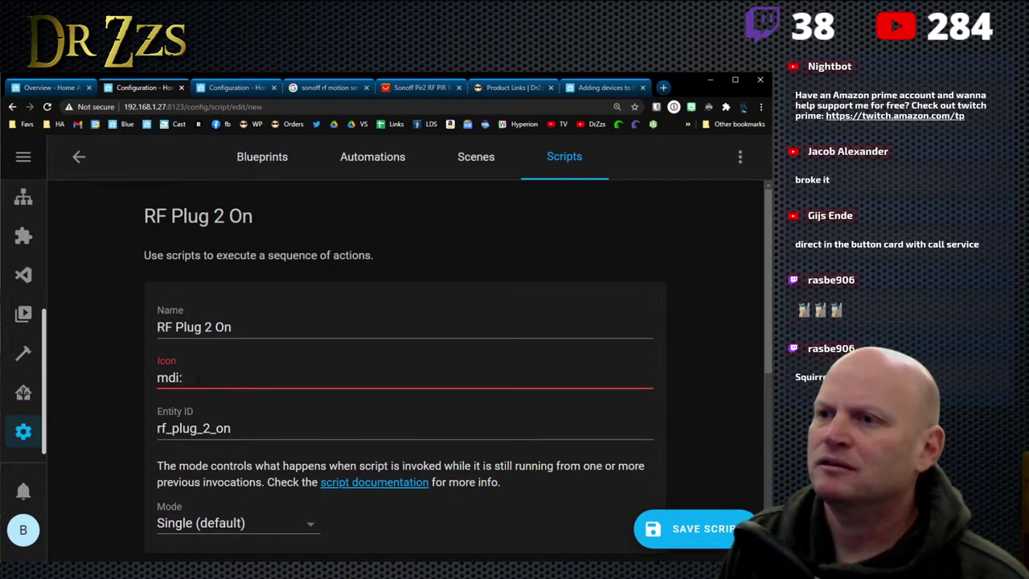
pyautogui.write('volt')
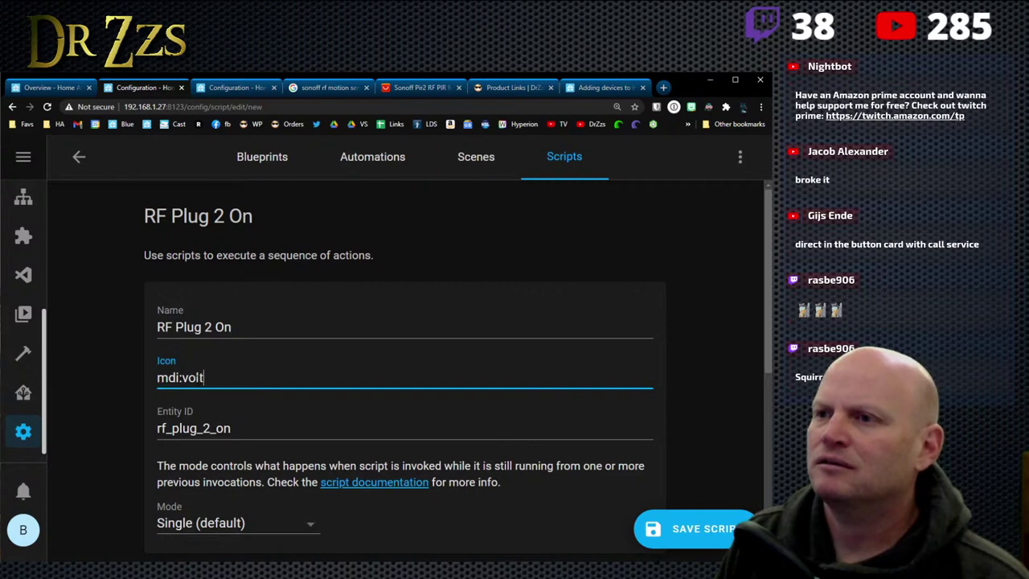
pyautogui.press('BackSpace')
pyautogui.press('BackSpace')
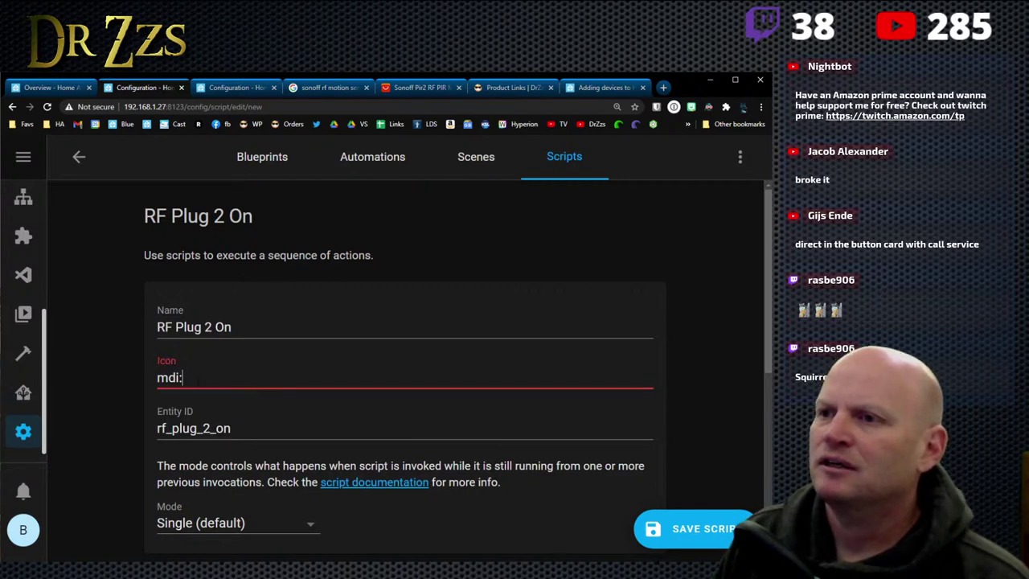
# Step: Open the Material Design Icons site mdi.bessarabov.com and search it for plug
pyautogui.click(663, 87)
pyautogui.write('mdi')
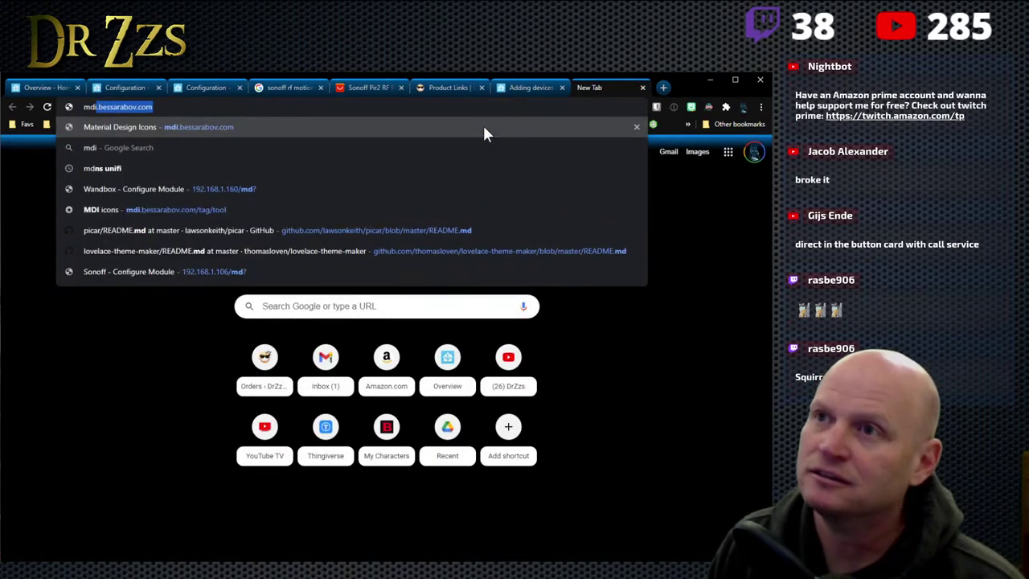
pyautogui.press('Return')
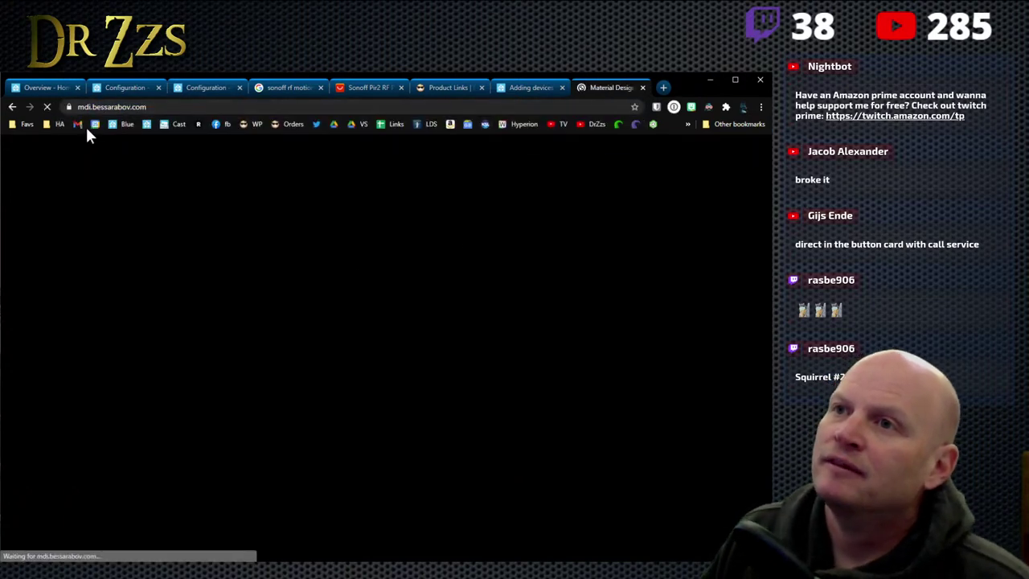
pyautogui.press('Down')
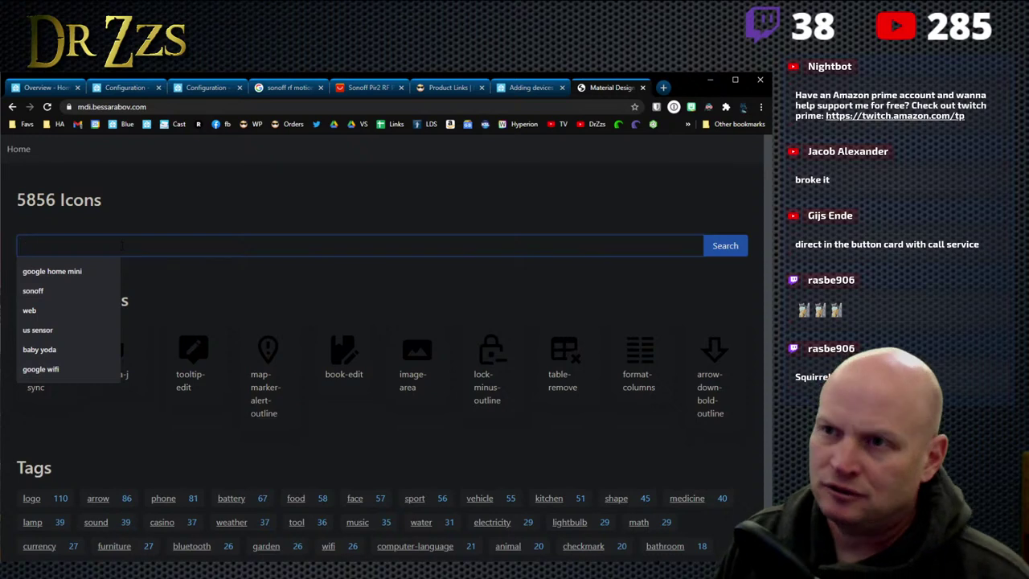
pyautogui.write('pl')
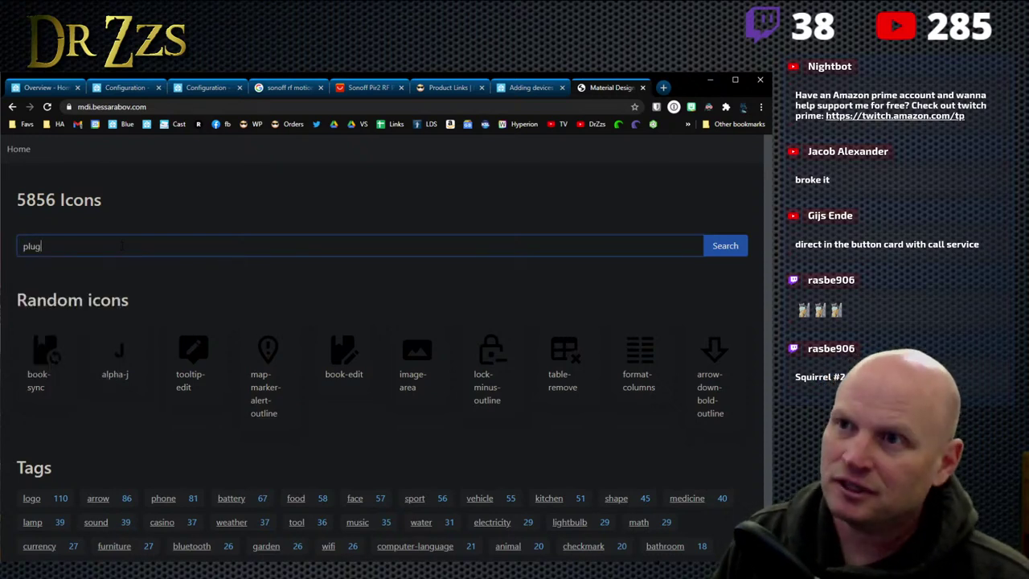
pyautogui.write('ug')
pyautogui.press('Return')
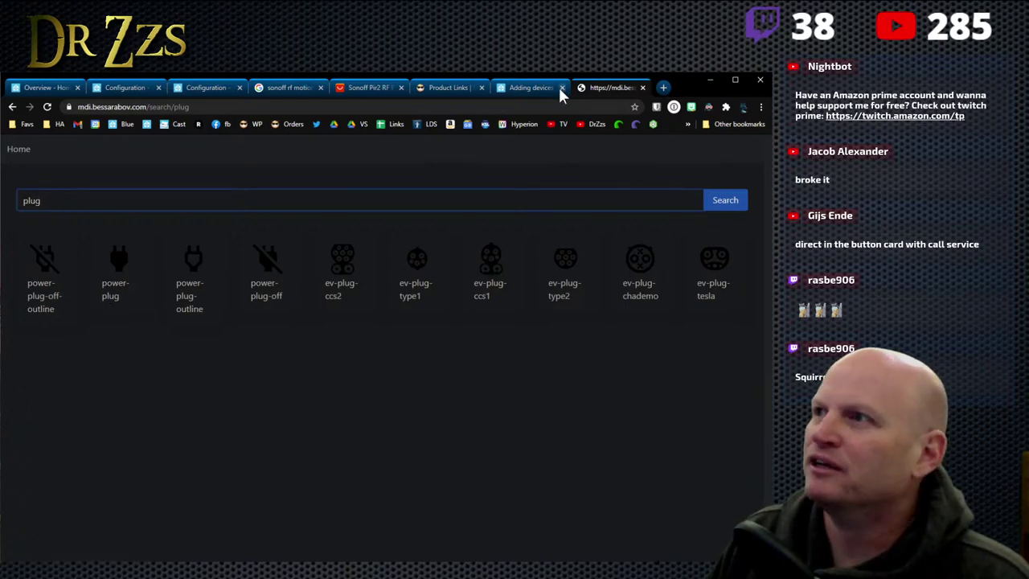
# Step: Return to the RF Plug 2 On script and set its icon to mdi:power-plug
pyautogui.click(528, 87)
pyautogui.click(410, 87)
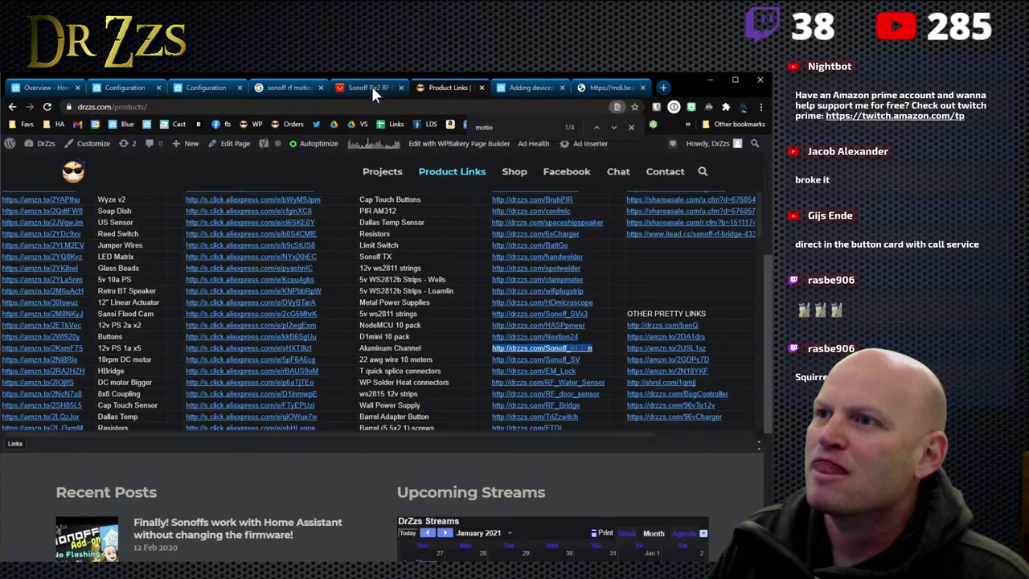
pyautogui.click(372, 86)
pyautogui.click(206, 86)
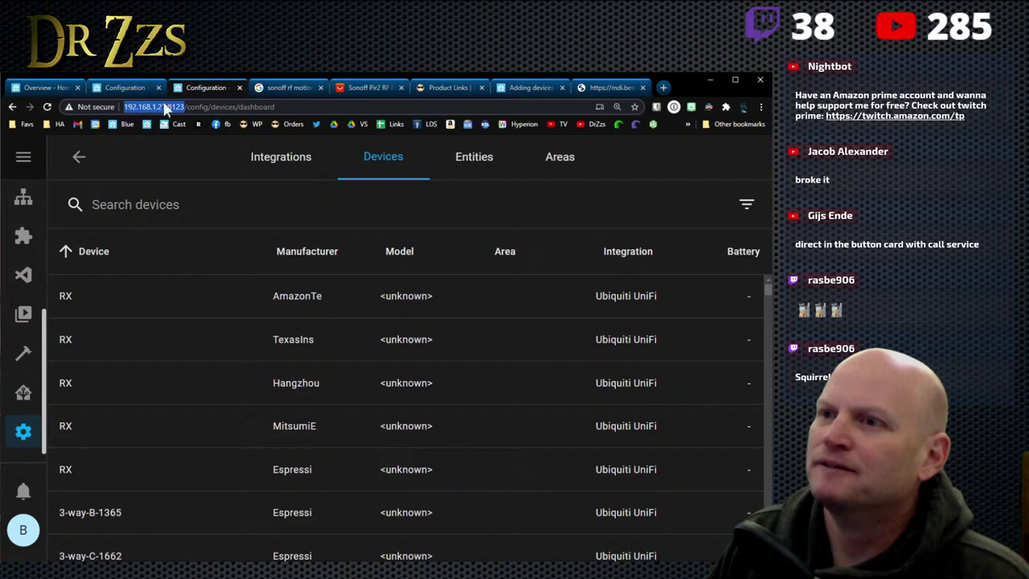
pyautogui.click(126, 87)
pyautogui.write('mdi:')
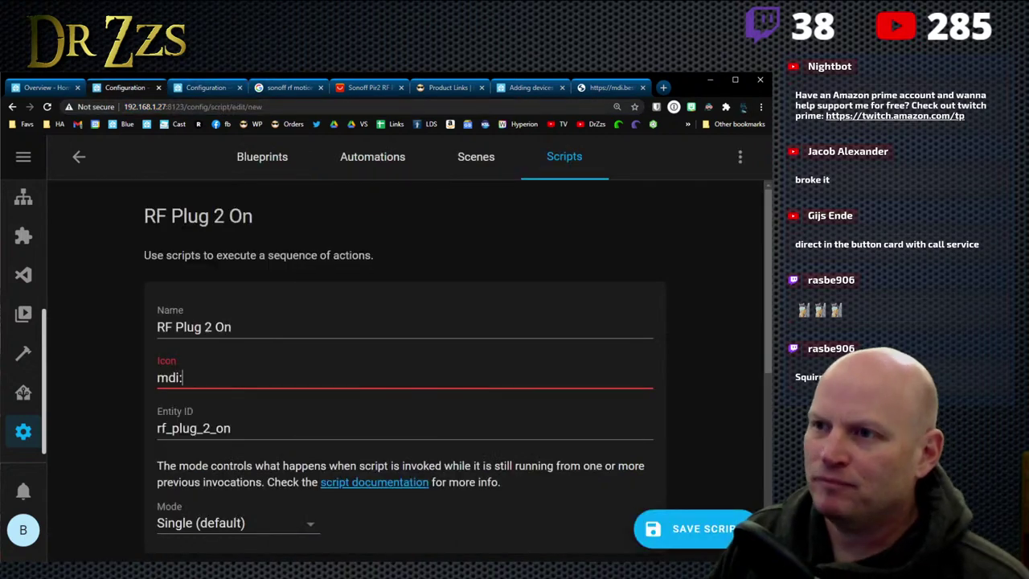
pyautogui.write('power-')
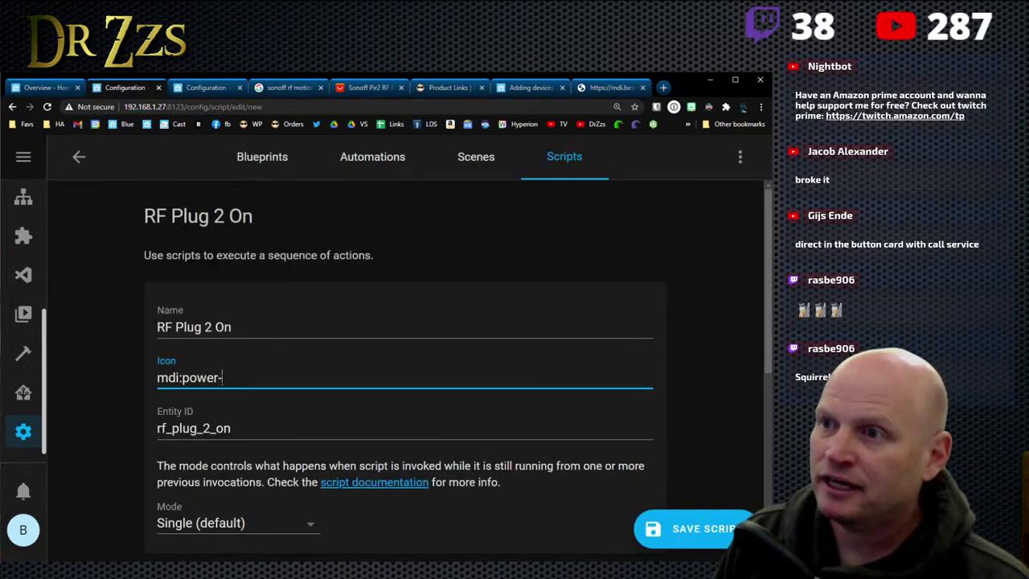
pyautogui.write('plug')
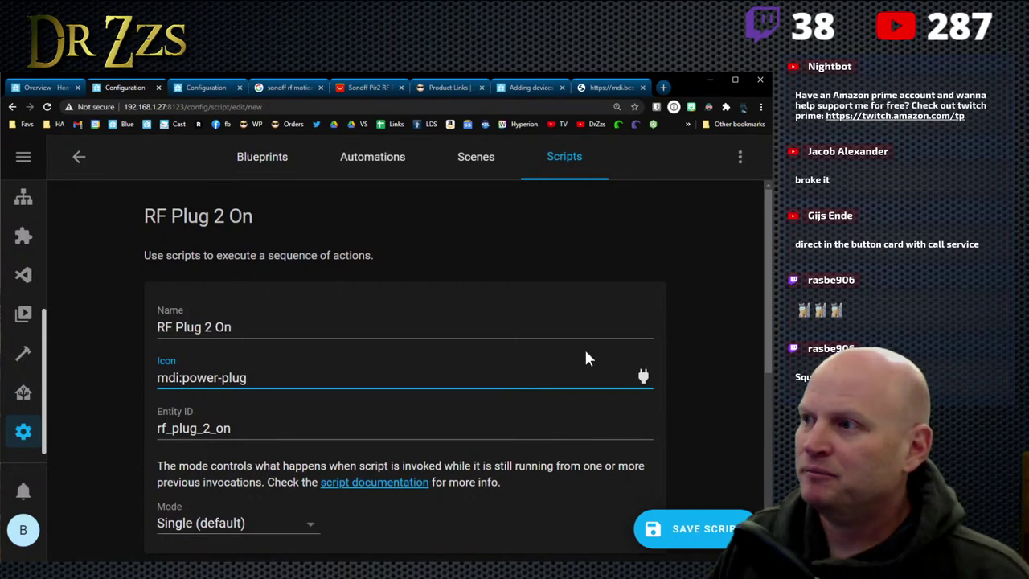
# Step: Set the action type in the RF Plug 2 On script's sequence to Call service
pyautogui.scroll(-1, 282, 426)
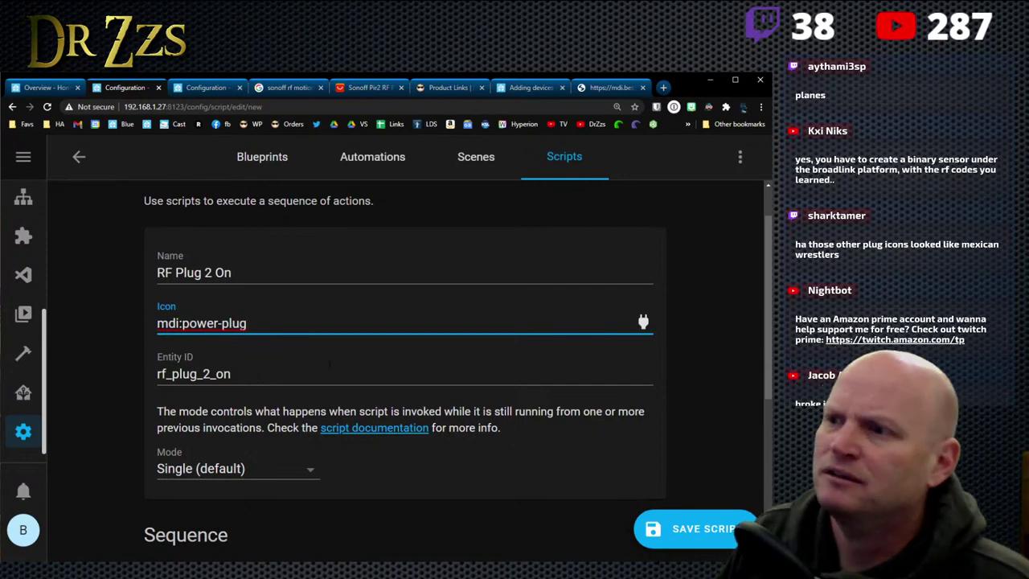
pyautogui.scroll(-3, 324, 363)
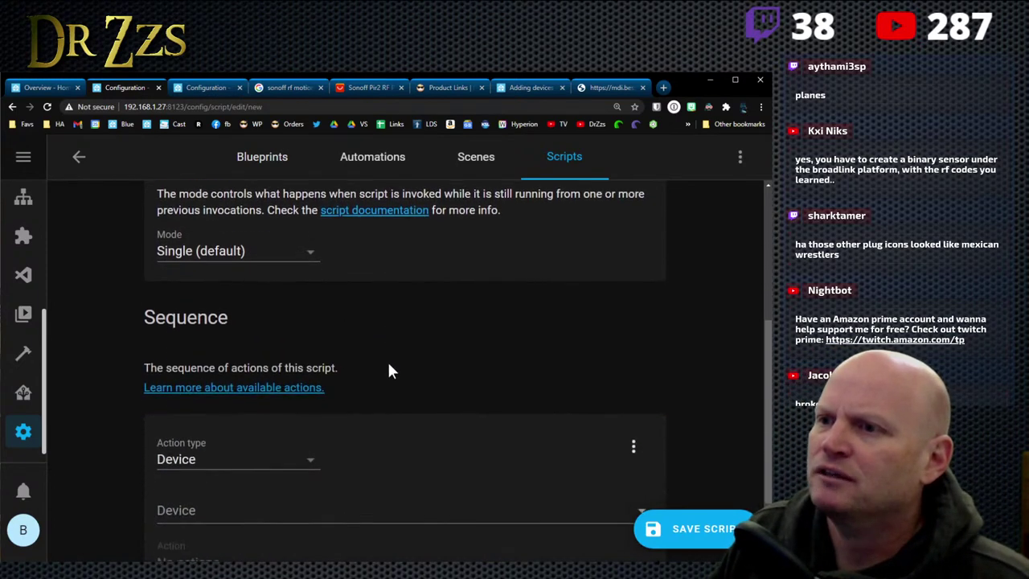
pyautogui.scroll(-1, 403, 355)
pyautogui.scroll(5, 391, 338)
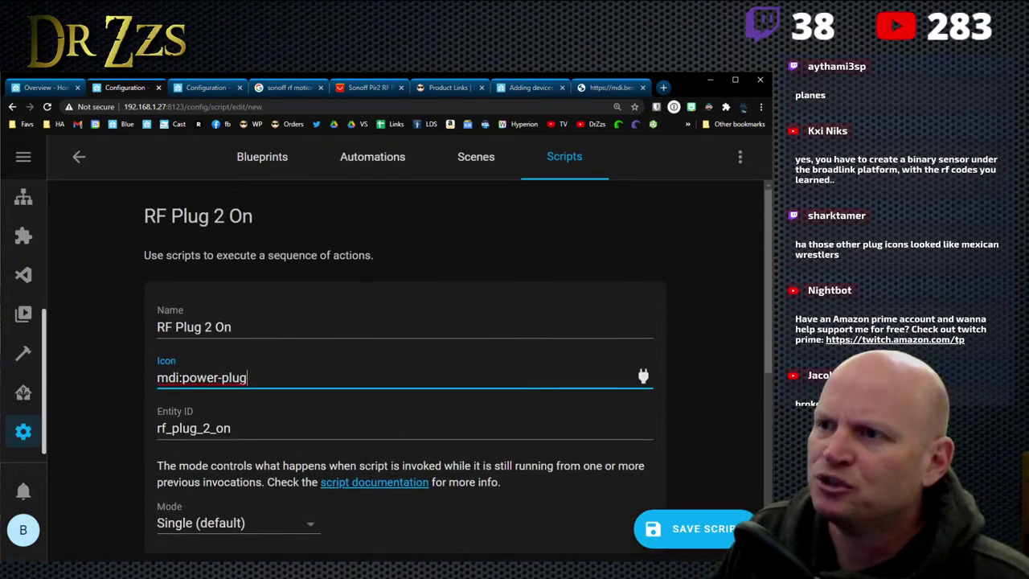
pyautogui.scroll(-1, 368, 465)
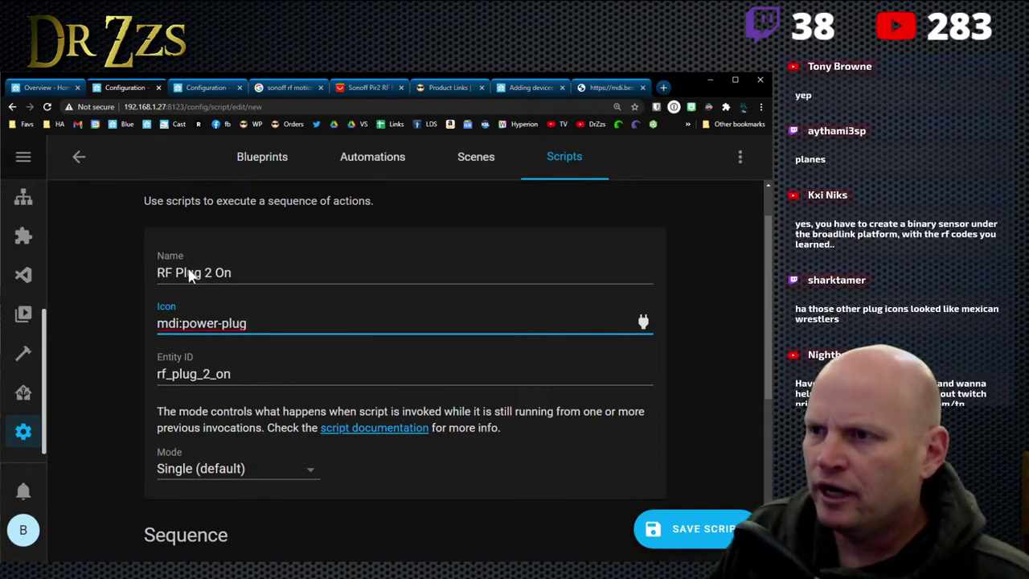
pyautogui.scroll(-4, 289, 491)
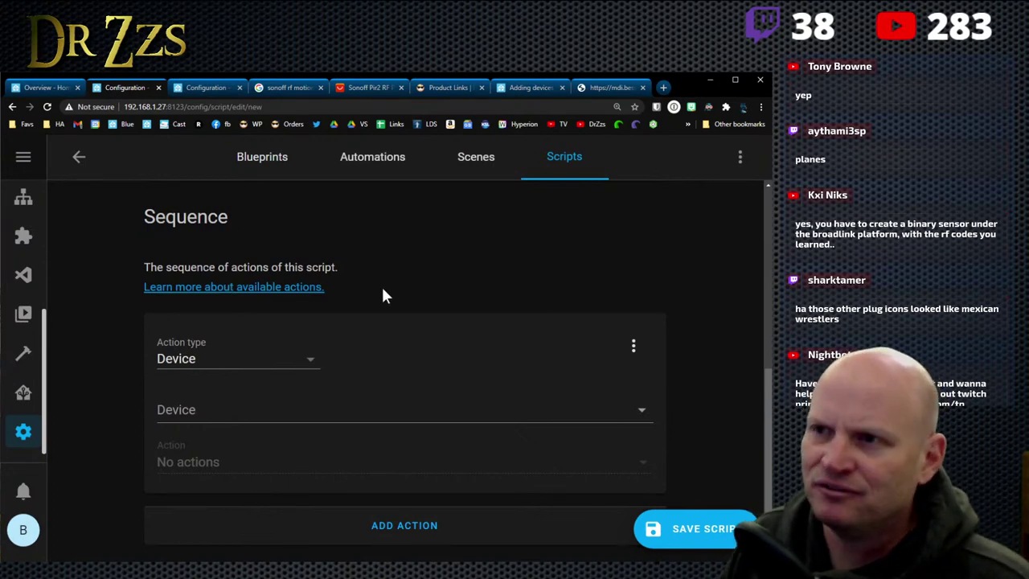
pyautogui.click(183, 360)
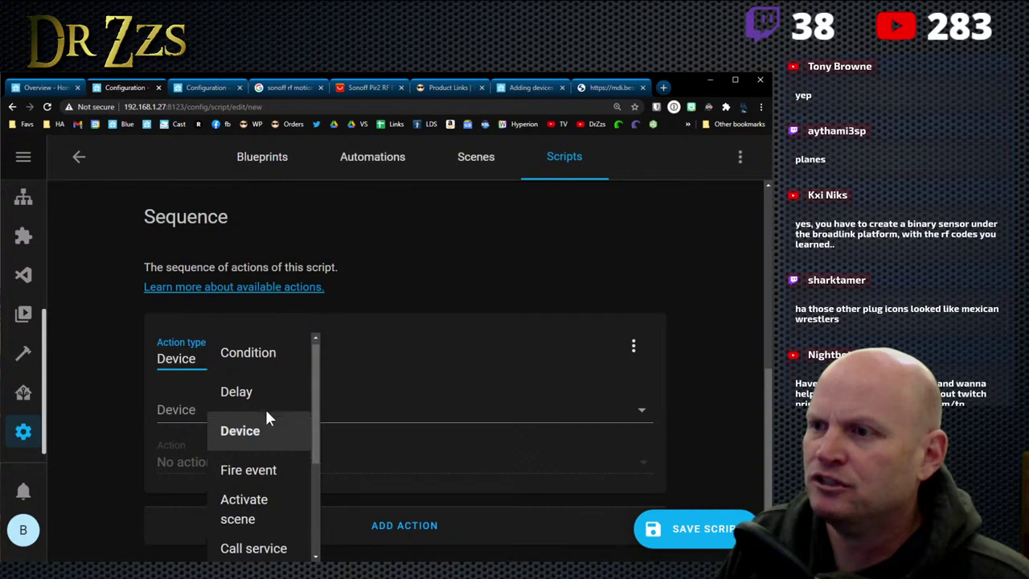
pyautogui.scroll(-3, 266, 414)
pyautogui.click(260, 392)
# Step: Choose remote.send_command as the action's service and remote.rmpro_remote as the entity to send the command from
pyautogui.click(210, 406)
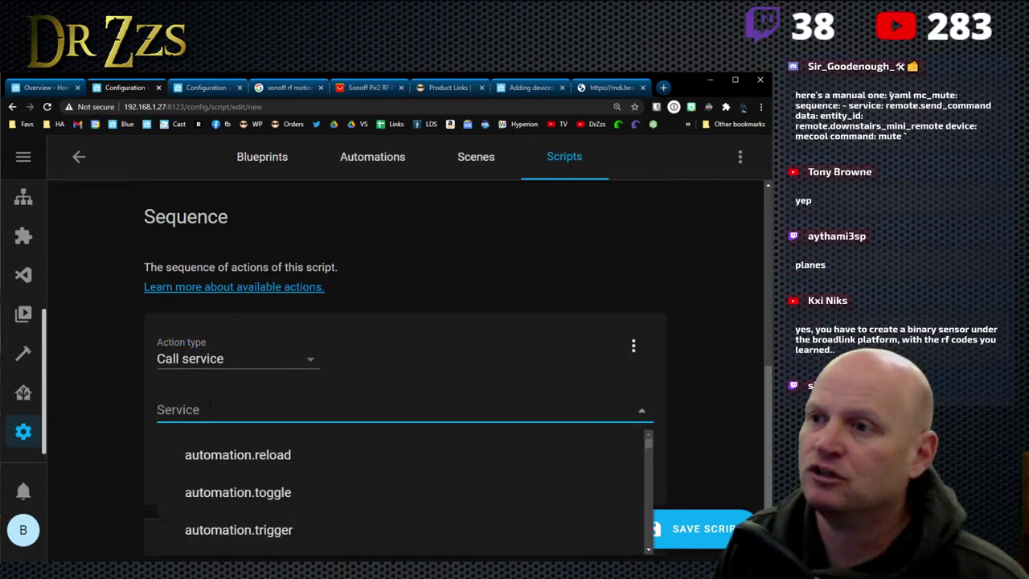
pyautogui.write('remote.se')
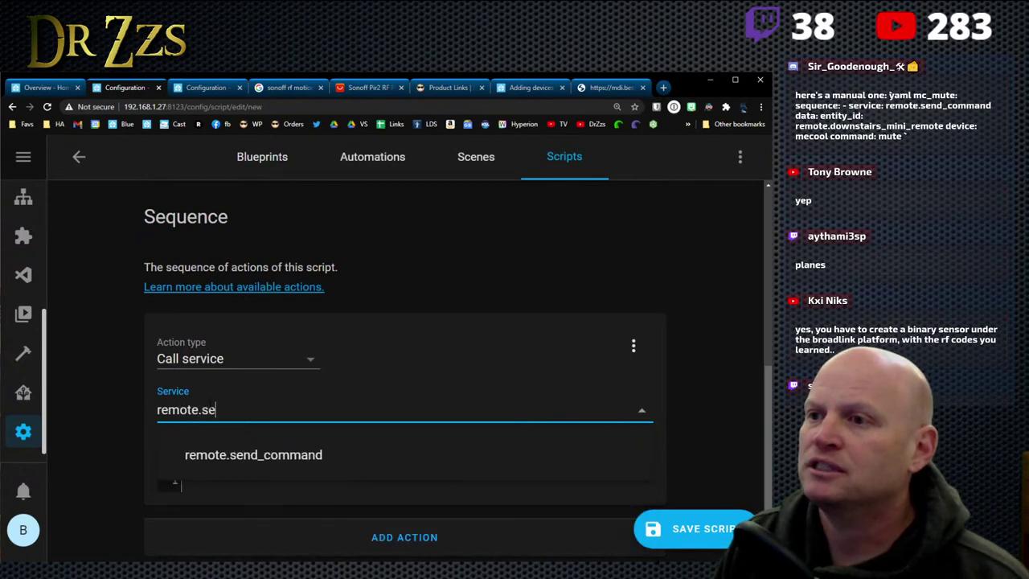
pyautogui.write('n')
pyautogui.click(229, 454)
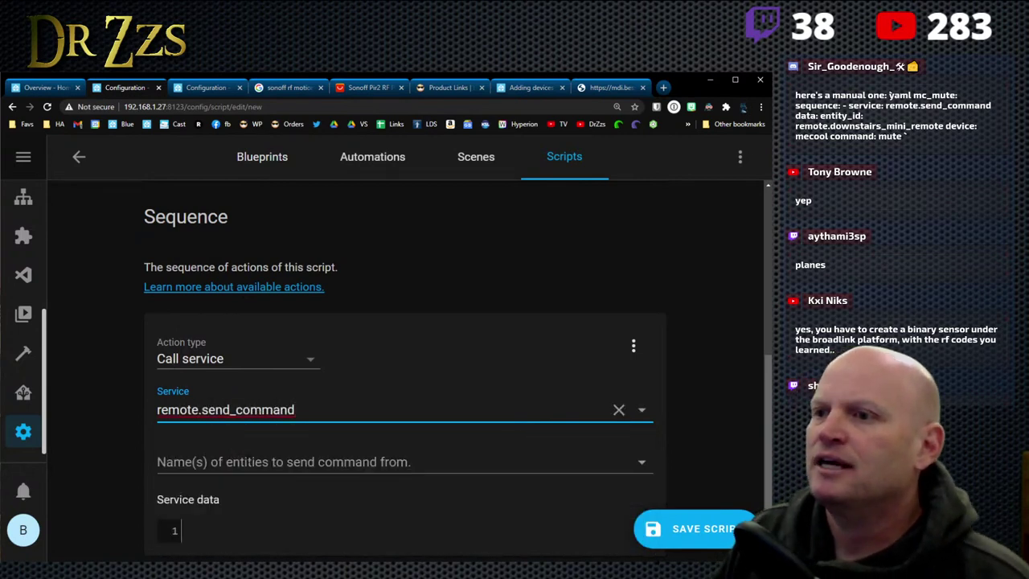
pyautogui.click(298, 462)
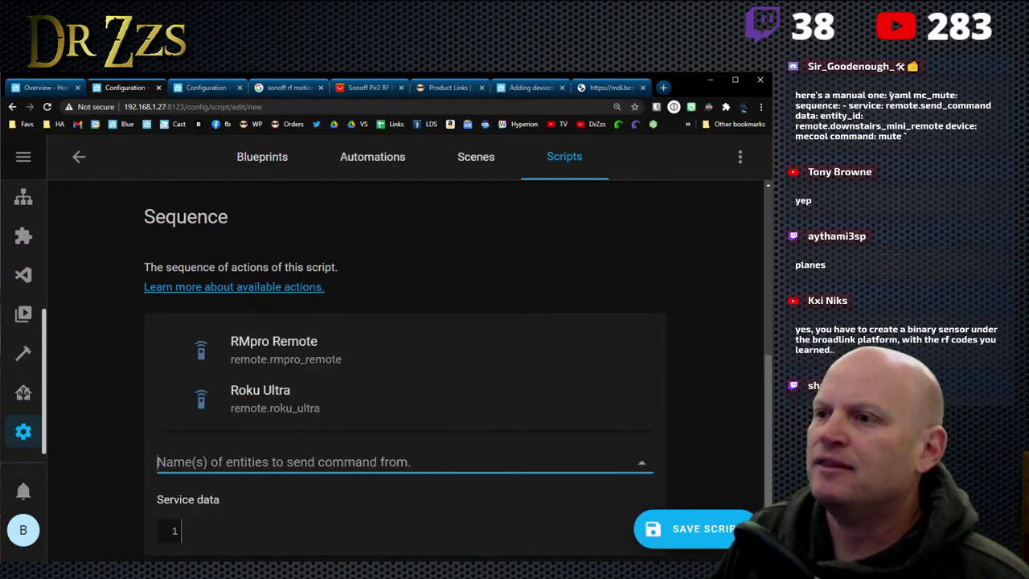
pyautogui.click(314, 361)
# Step: Fill the service data with entity_id: remote.rmpro_remote, device: rf_plugs_remote and command: plug_2_on on separate lines
pyautogui.scroll(-1, 322, 439)
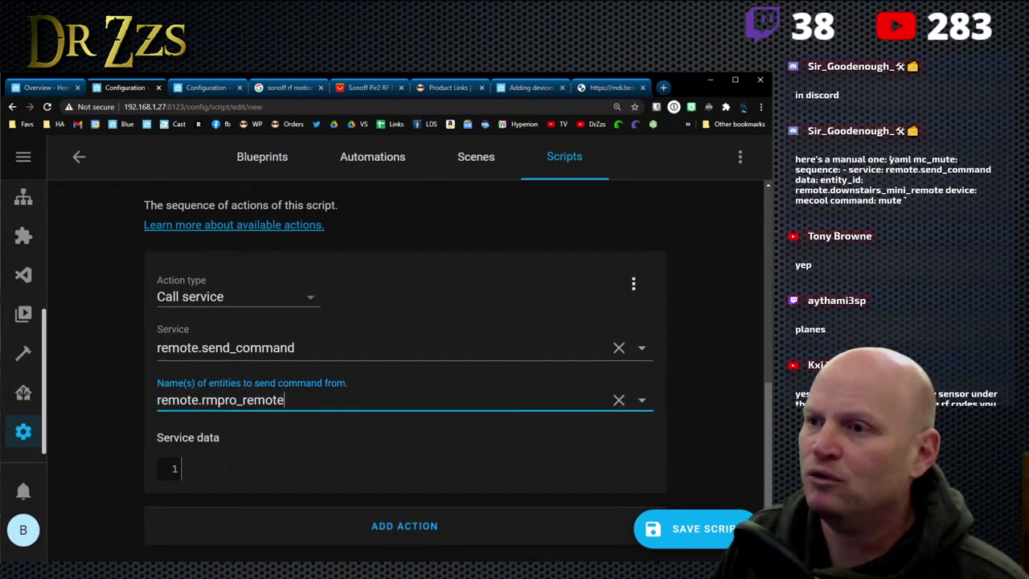
pyautogui.click(241, 468)
pyautogui.write('entity_id: remote.rmpro_remote device: rf_plugs_remote command: plug_2_on')
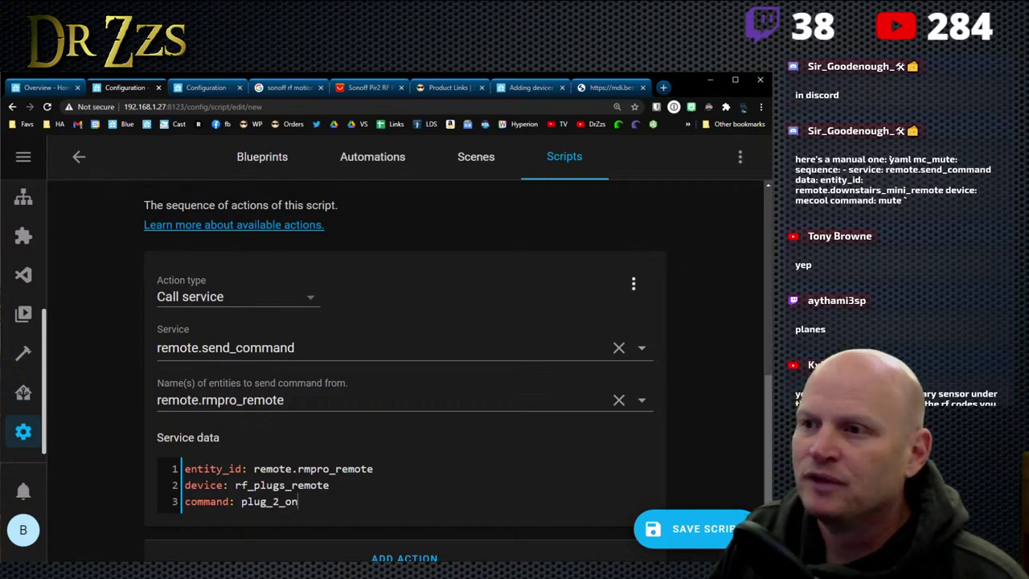
pyautogui.click(154, 484)
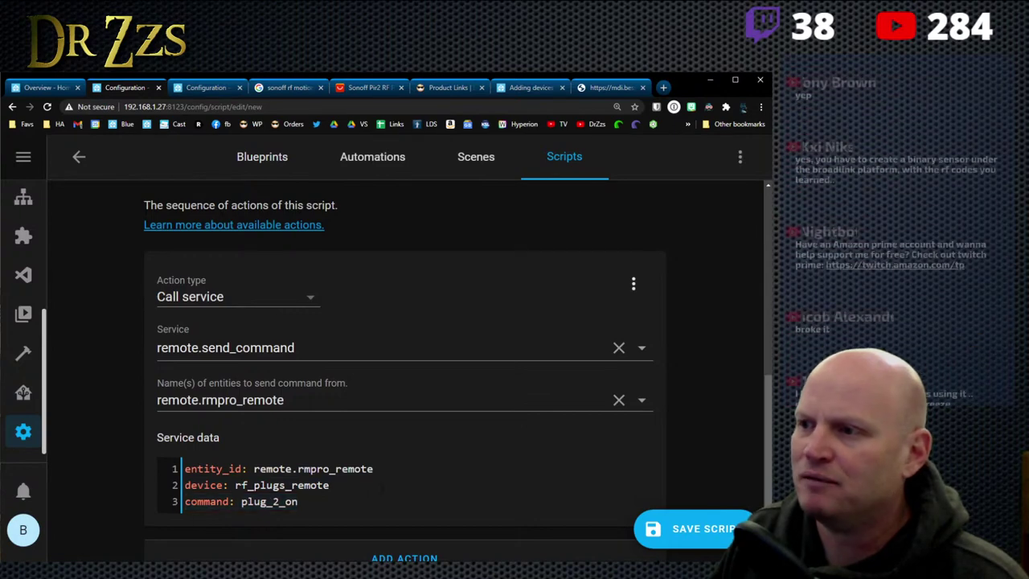
# Step: Save the RF Plug 2 On script and execute it
pyautogui.scroll(-1, 426, 483)
pyautogui.click(671, 526)
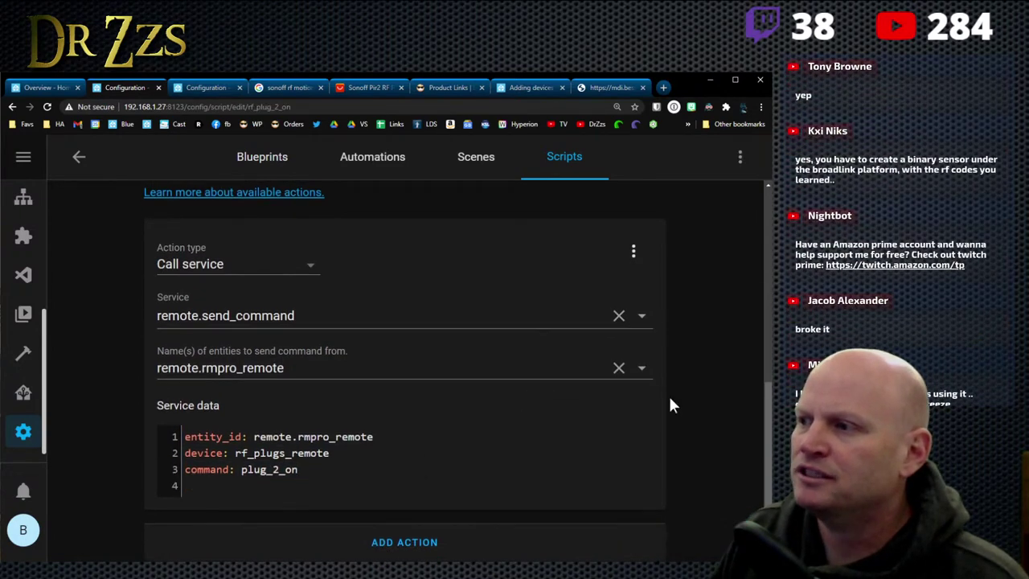
pyautogui.scroll(6, 634, 515)
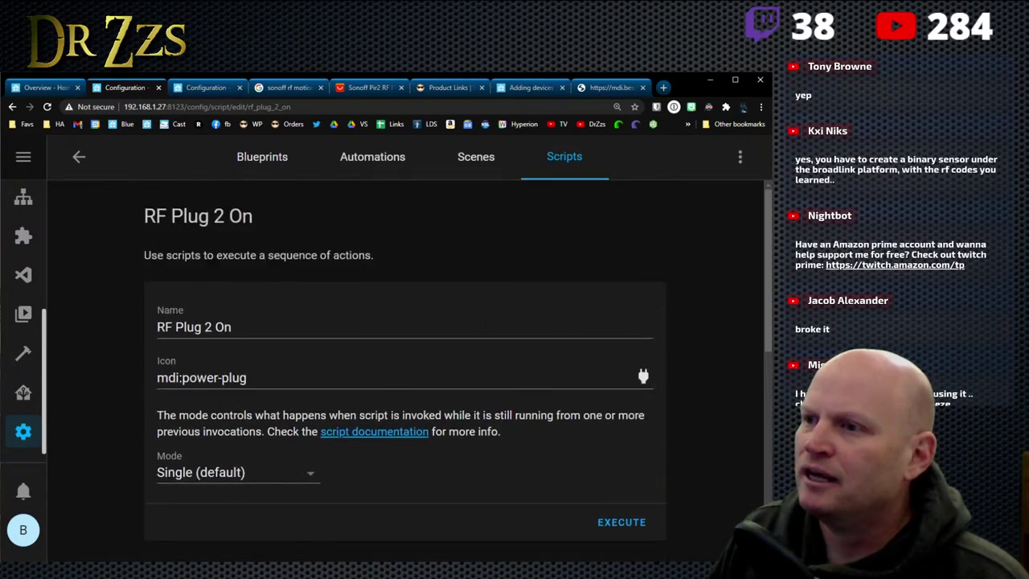
pyautogui.click(634, 522)
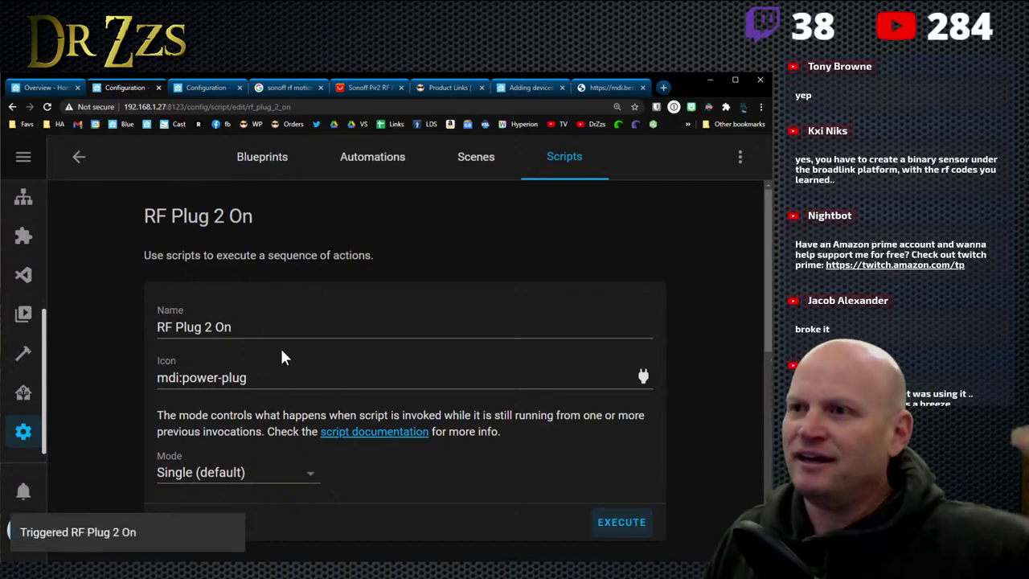
# Step: Rename the script to RF Plug 2 Off and change its icon to mdi:power-plug-off
pyautogui.doubleClick(224, 326)
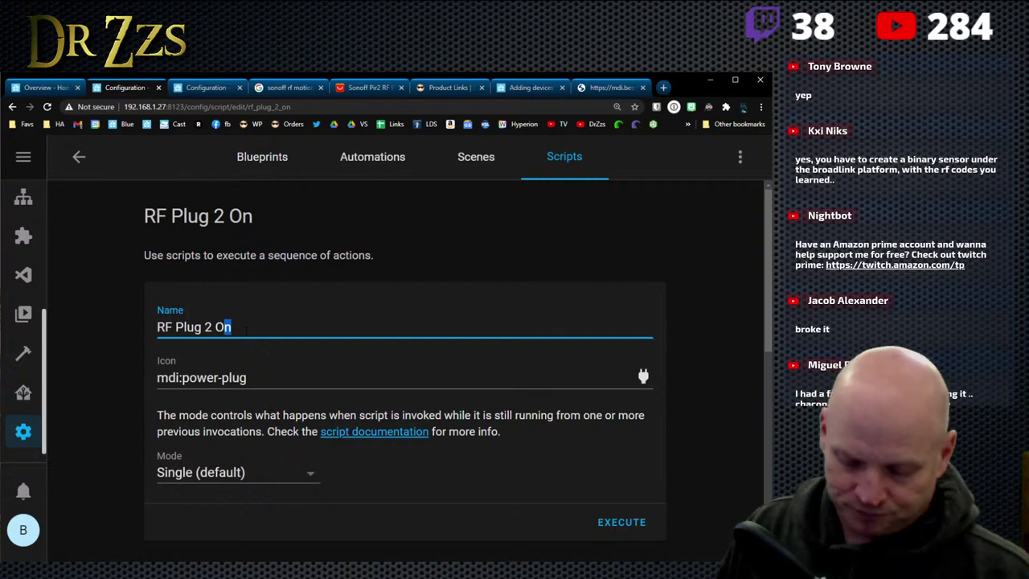
pyautogui.write('Off')
pyautogui.press('Tab')
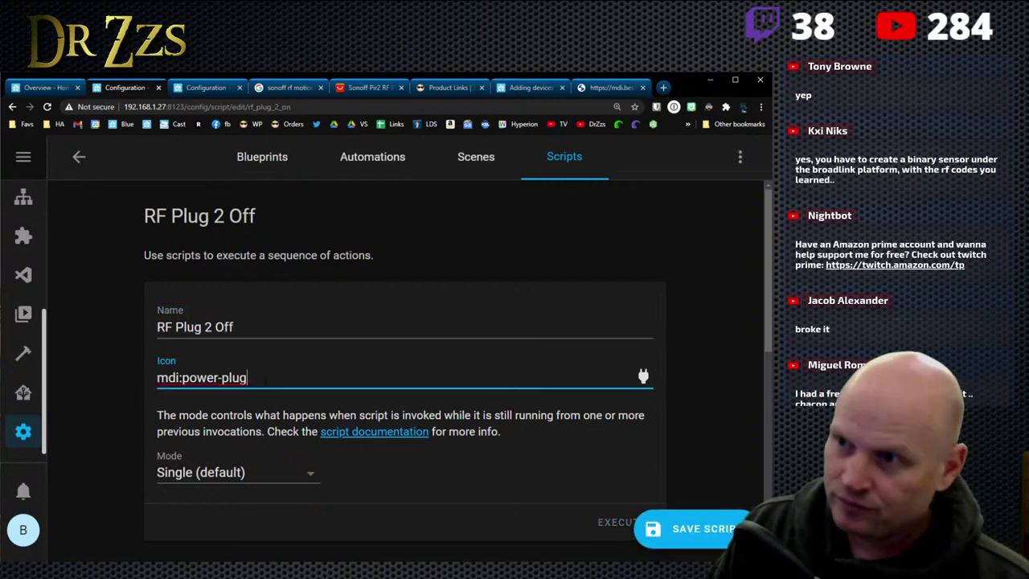
pyautogui.write('-')
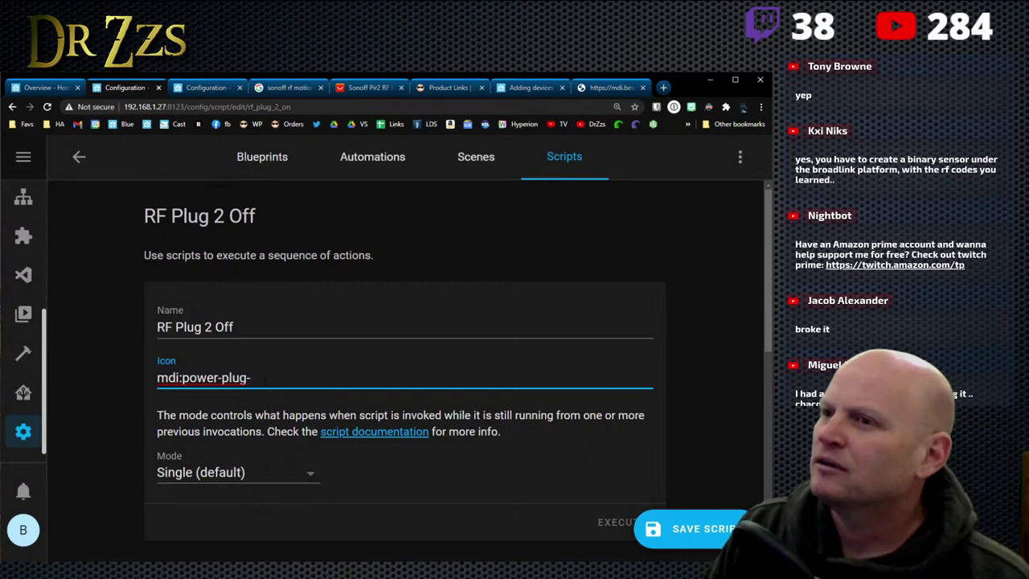
pyautogui.write('off')
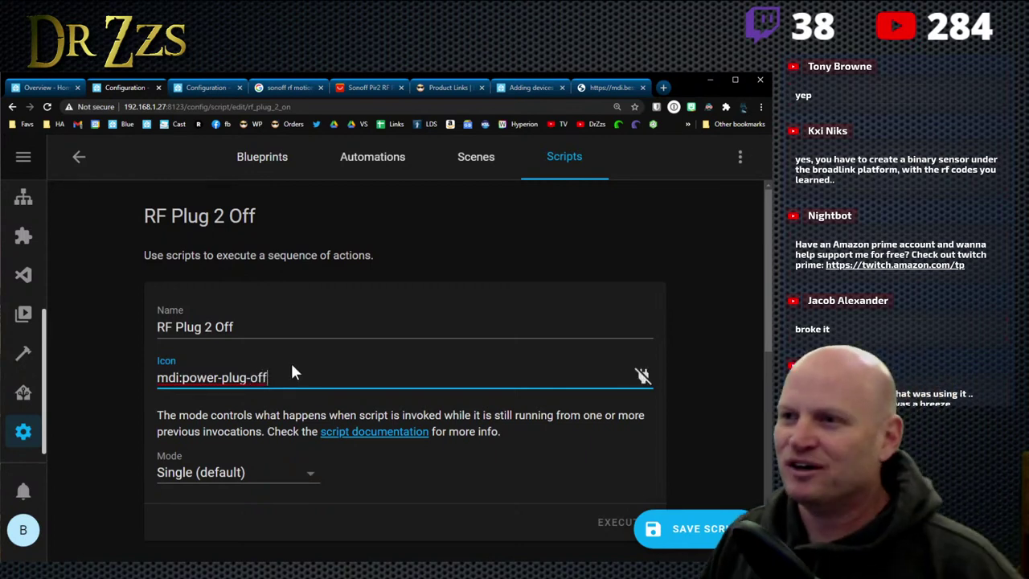
# Step: Change the command in the script's service data to plug_2_off and save the script
pyautogui.scroll(-6, 418, 404)
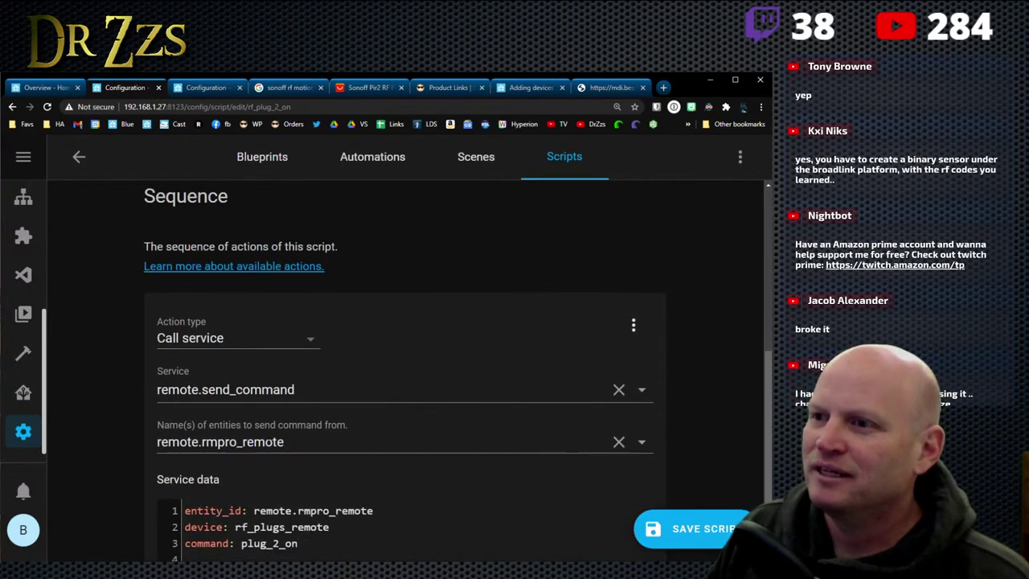
pyautogui.click(299, 453)
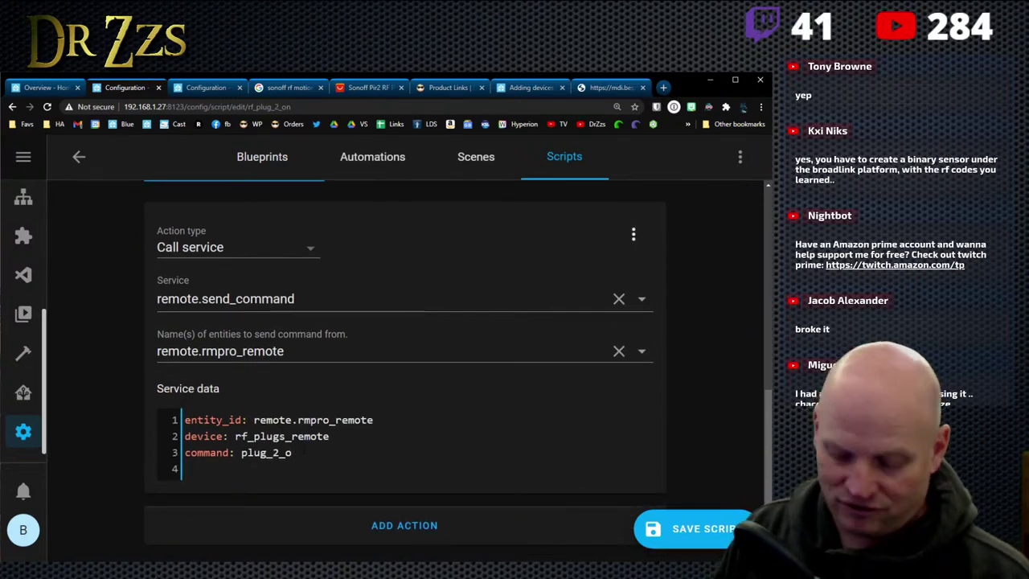
pyautogui.write('ff')
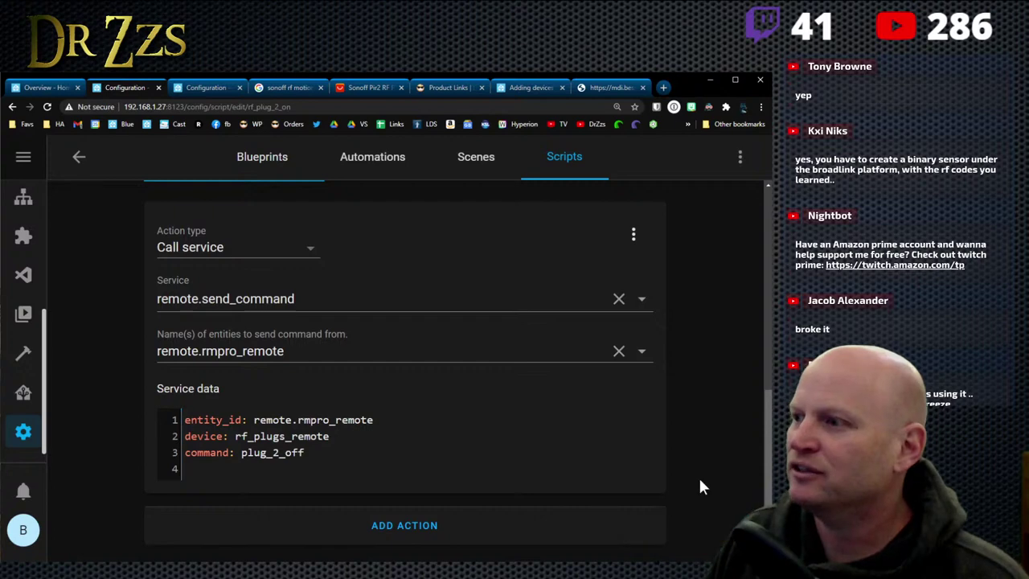
# Step: Execute the RF Plug 2 Off script
pyautogui.scroll(4, 595, 283)
pyautogui.scroll(2, 595, 283)
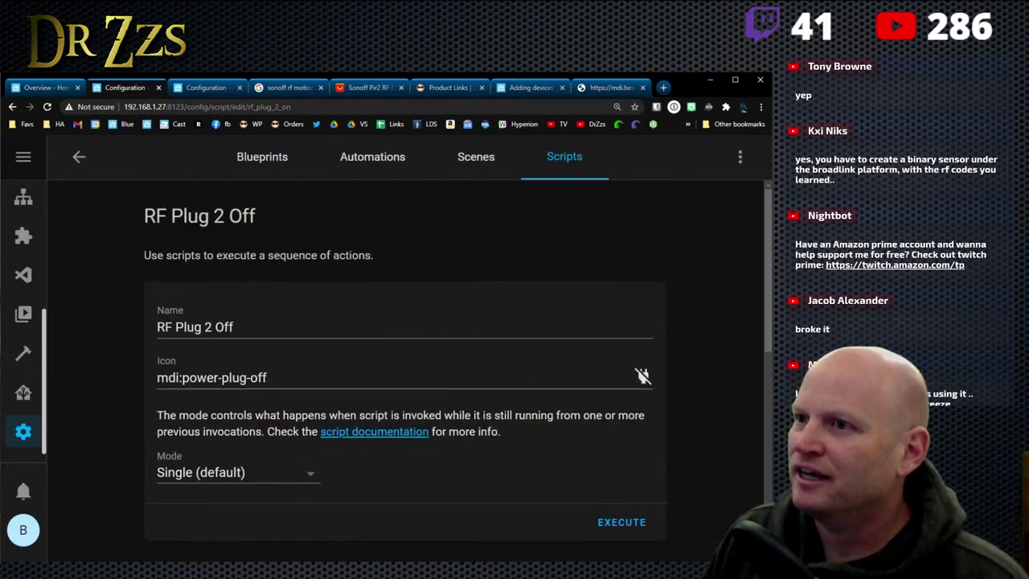
pyautogui.click(620, 524)
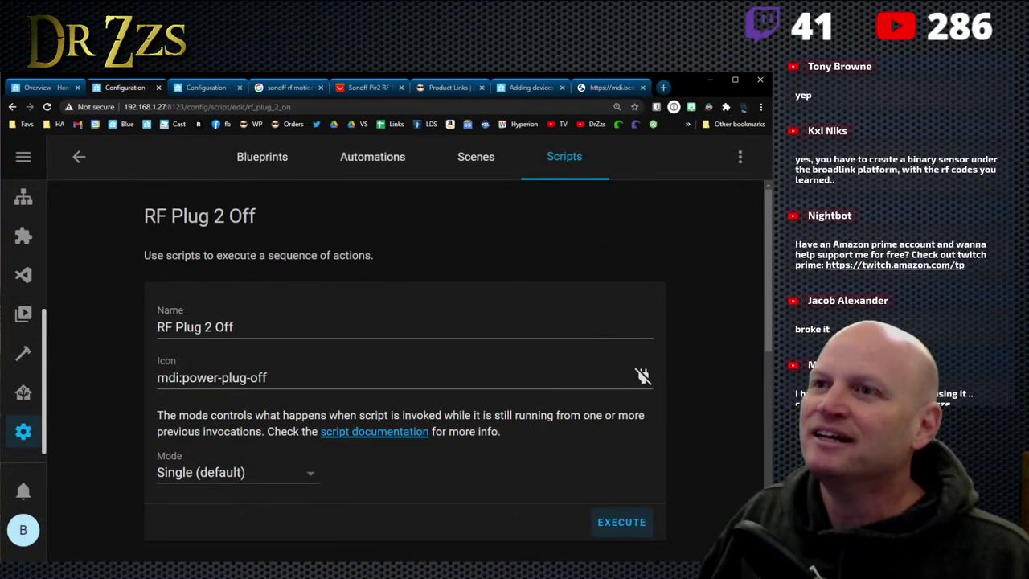
pyautogui.scroll(-5, 379, 321)
pyautogui.scroll(5, 386, 345)
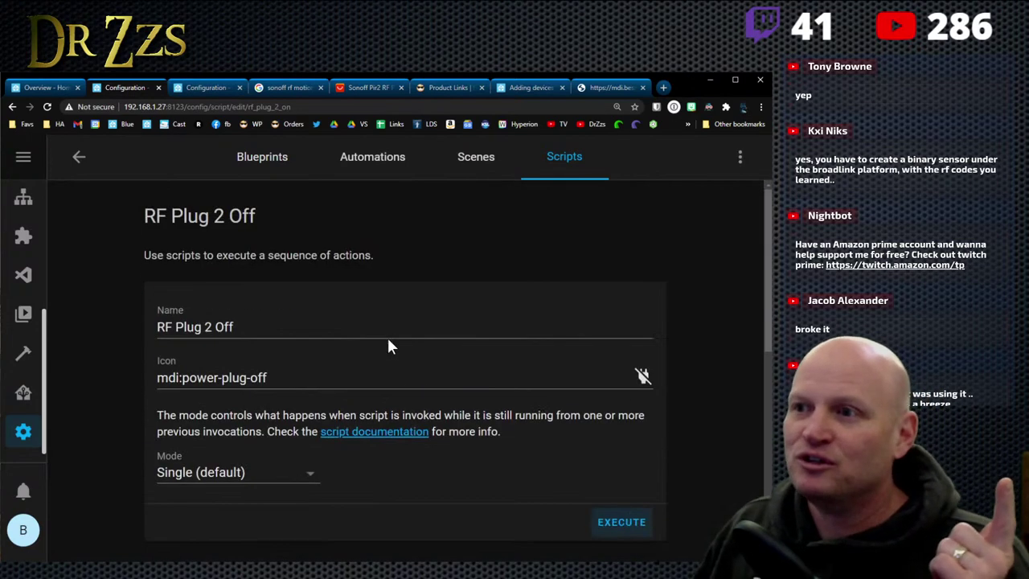
pyautogui.scroll(-3, 389, 344)
pyautogui.scroll(3, 400, 349)
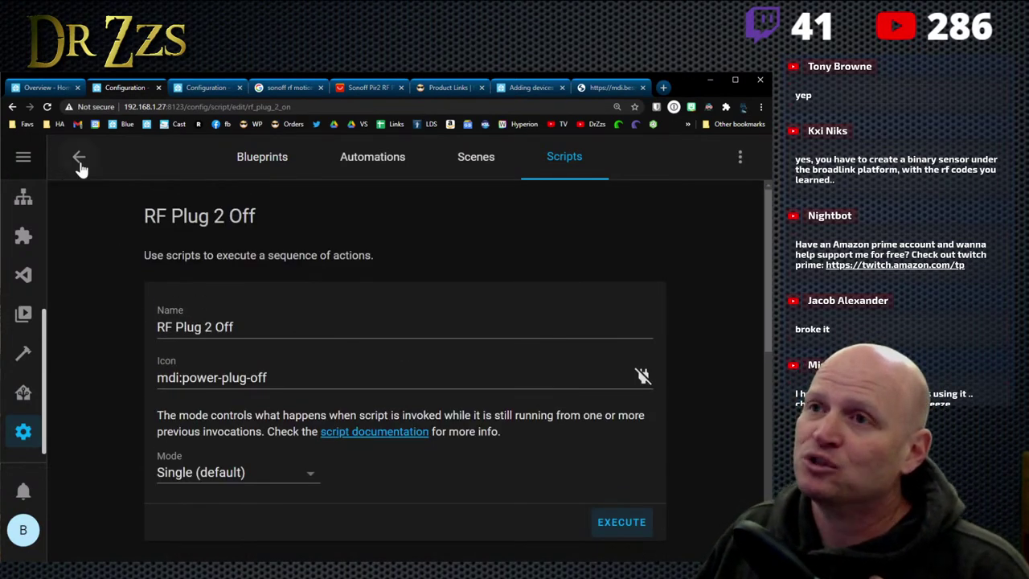
# Step: Open the Overview dashboard for editing and add a Button card to it
pyautogui.scroll(3, 32, 198)
pyautogui.click(28, 208)
pyautogui.click(741, 159)
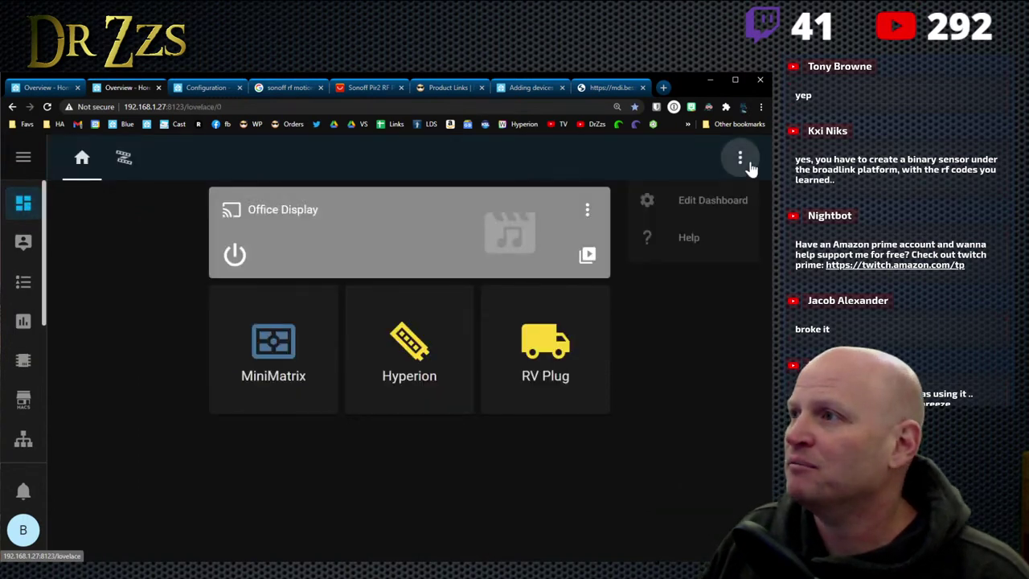
pyautogui.click(706, 205)
pyautogui.scroll(-1, 682, 451)
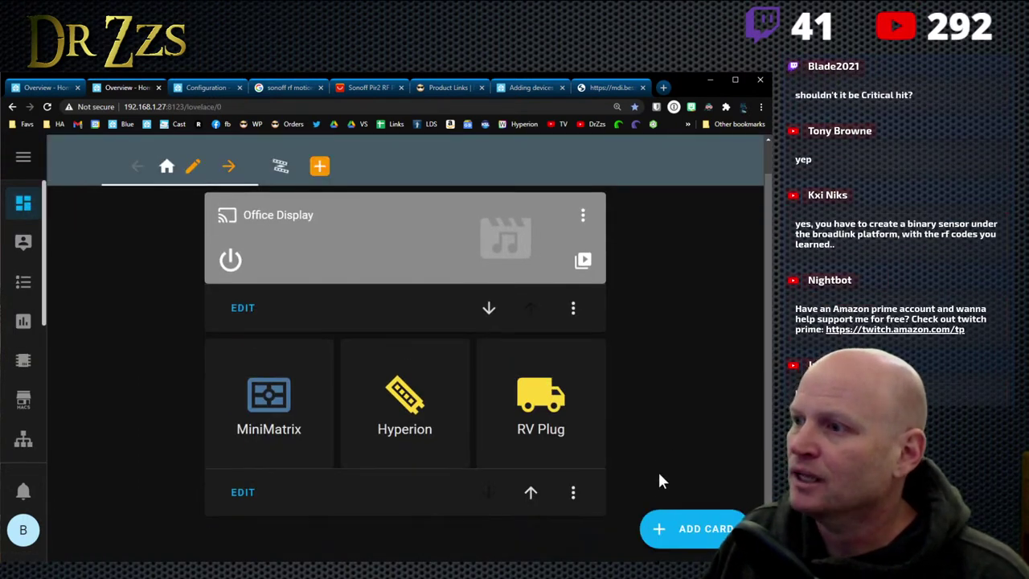
pyautogui.click(703, 531)
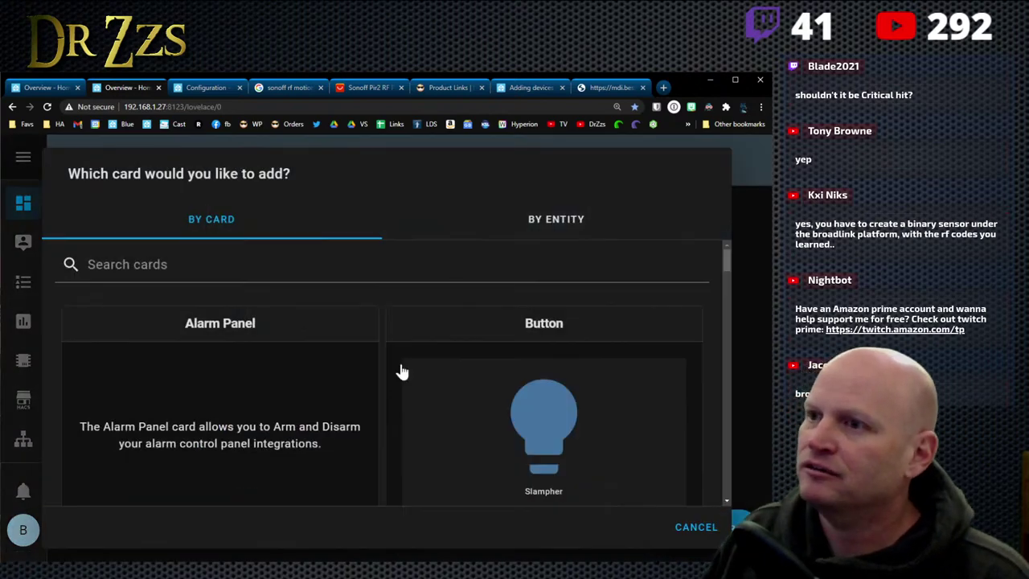
pyautogui.click(561, 428)
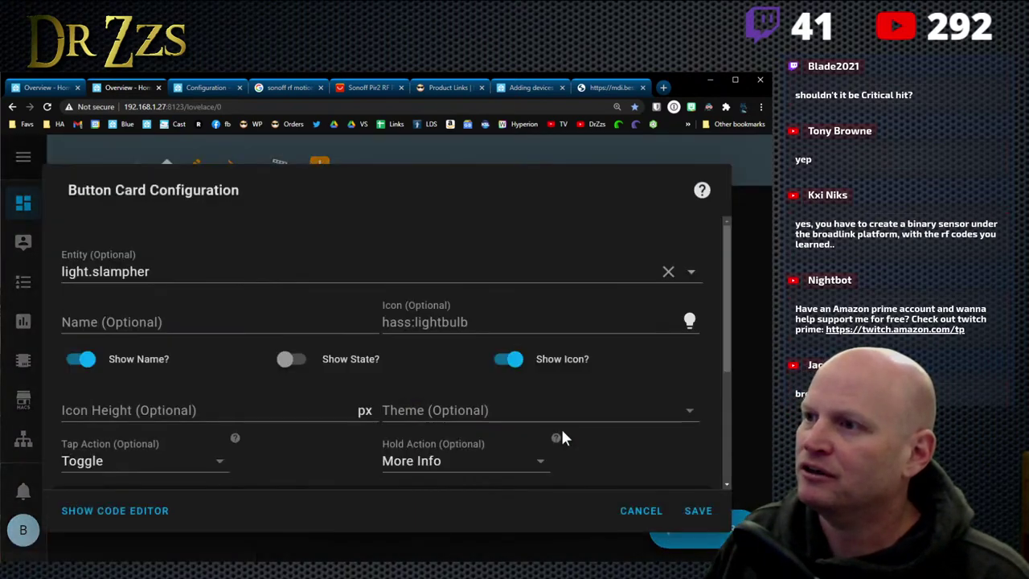
pyautogui.moveTo(147, 272); pyautogui.dragTo(21, 268)
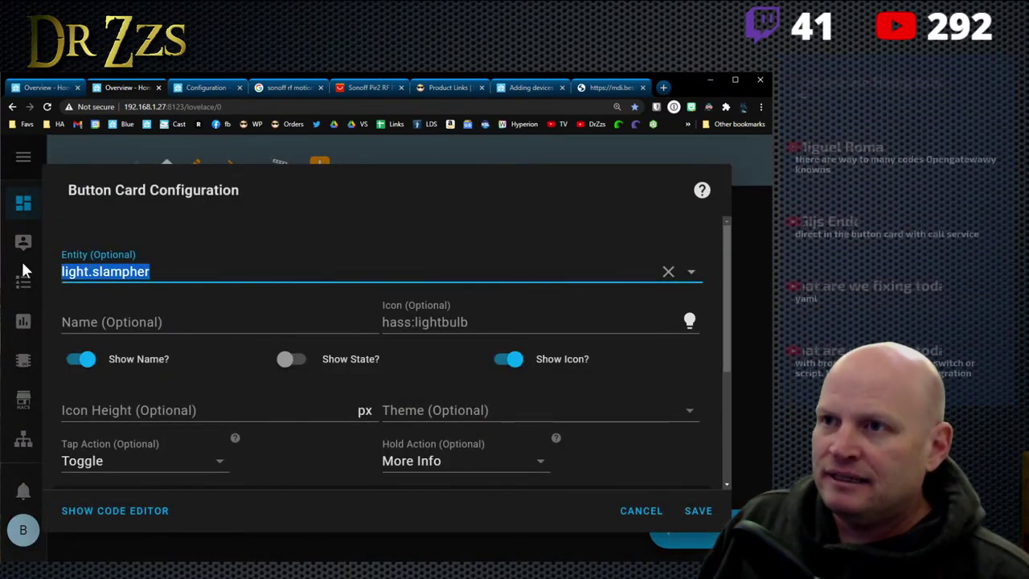
pyautogui.write('sc')
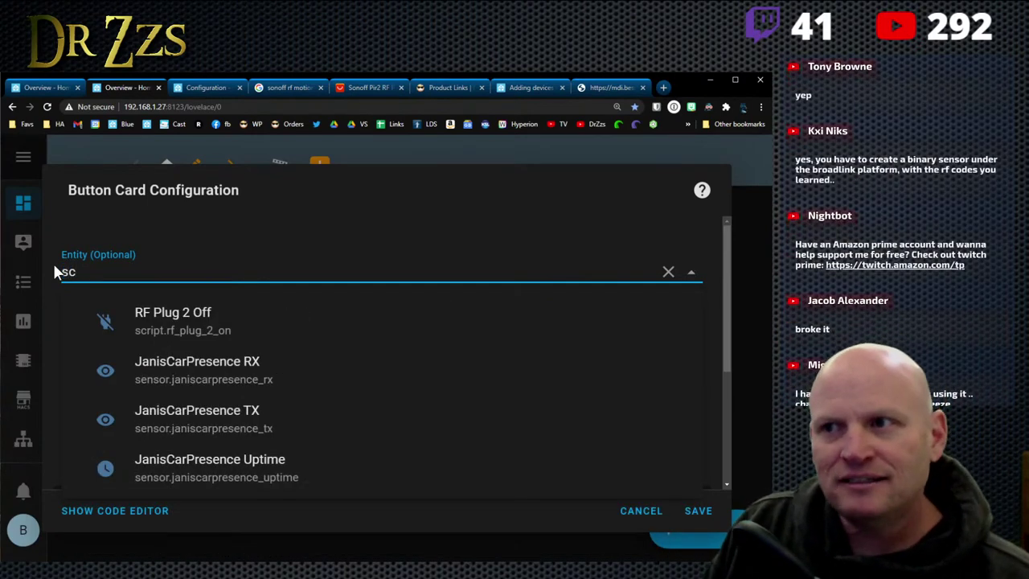
pyautogui.write('r')
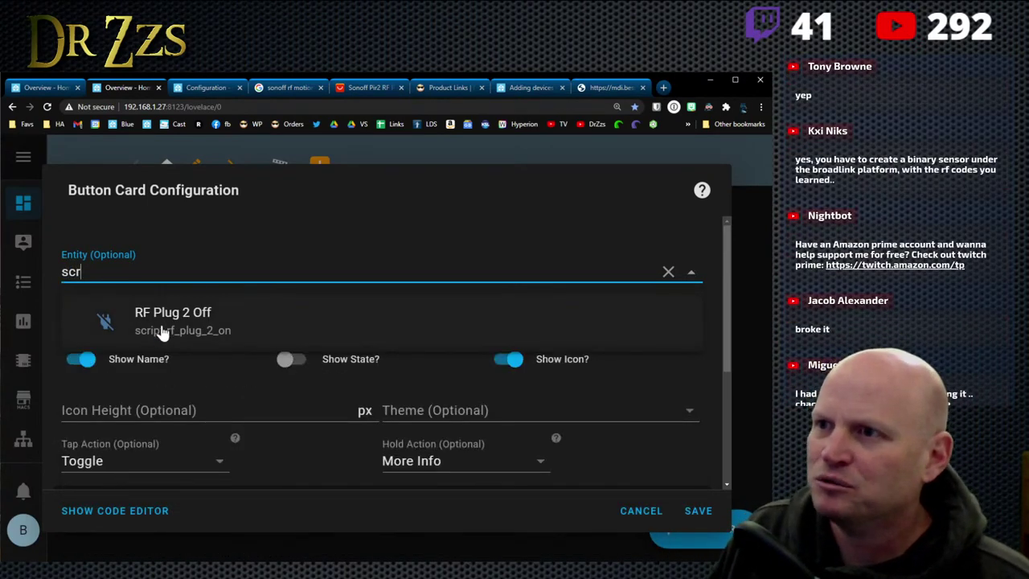
pyautogui.click(288, 249)
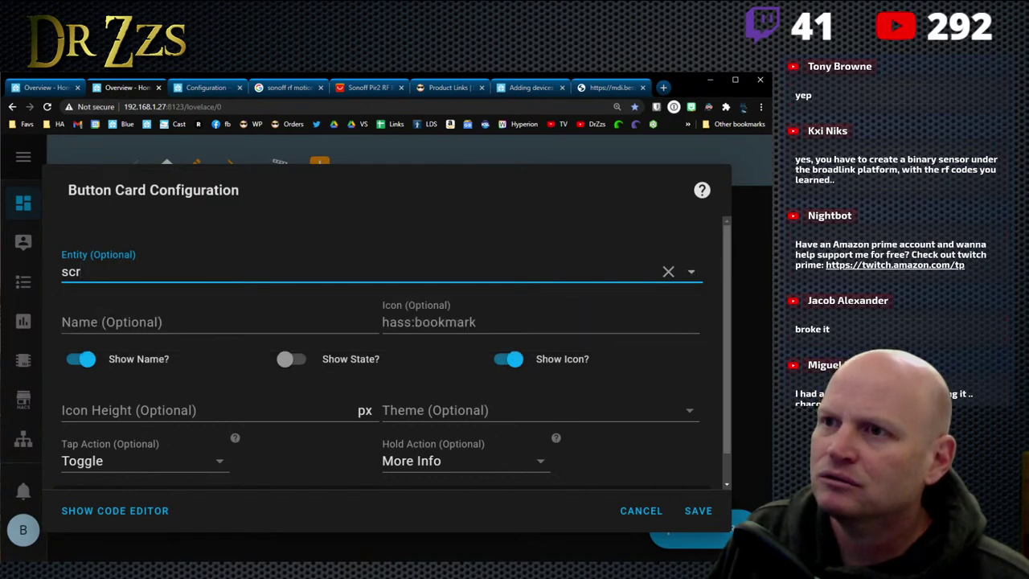
pyautogui.click(537, 86)
pyautogui.click(602, 84)
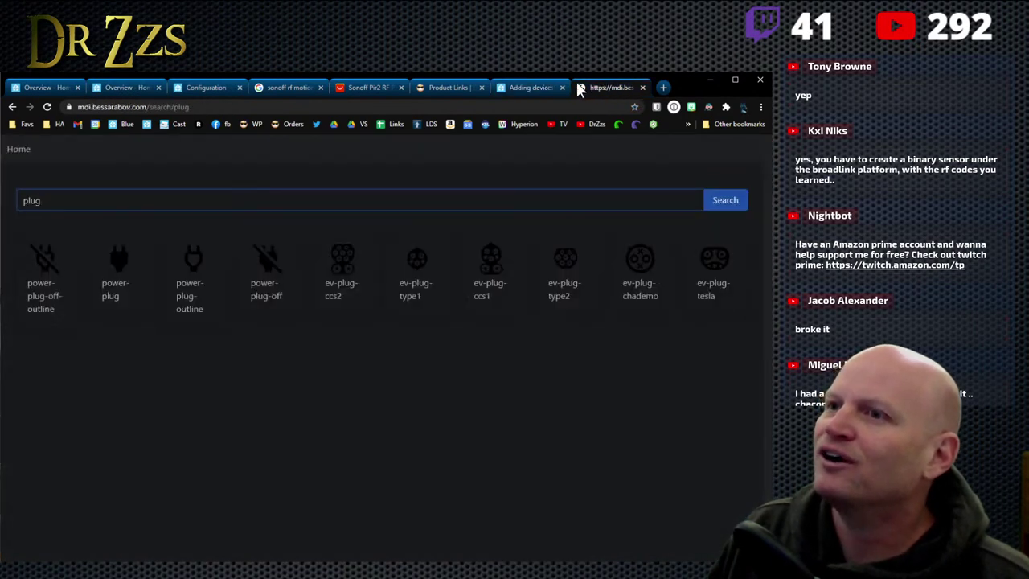
pyautogui.click(551, 85)
pyautogui.click(446, 86)
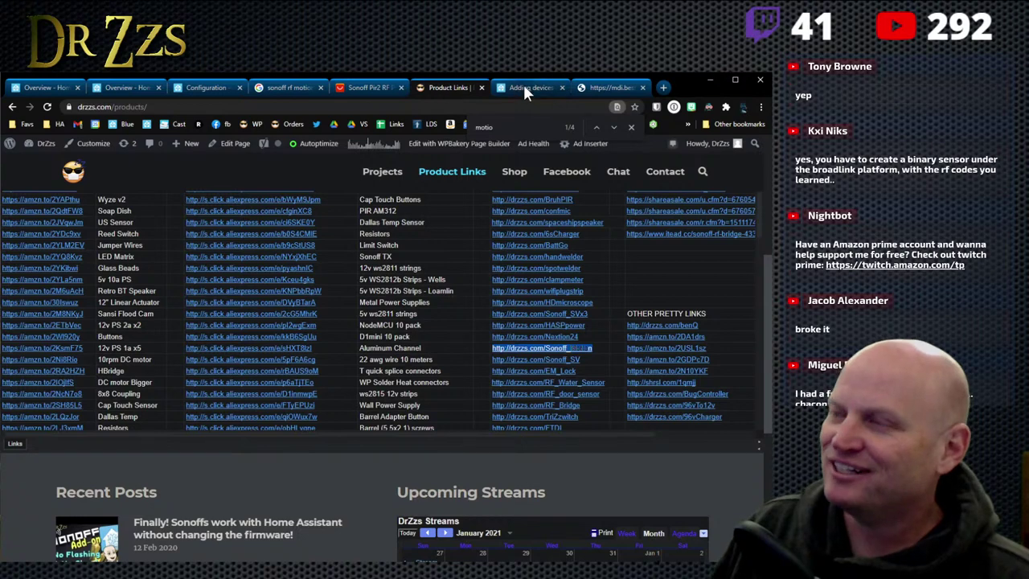
pyautogui.click(123, 85)
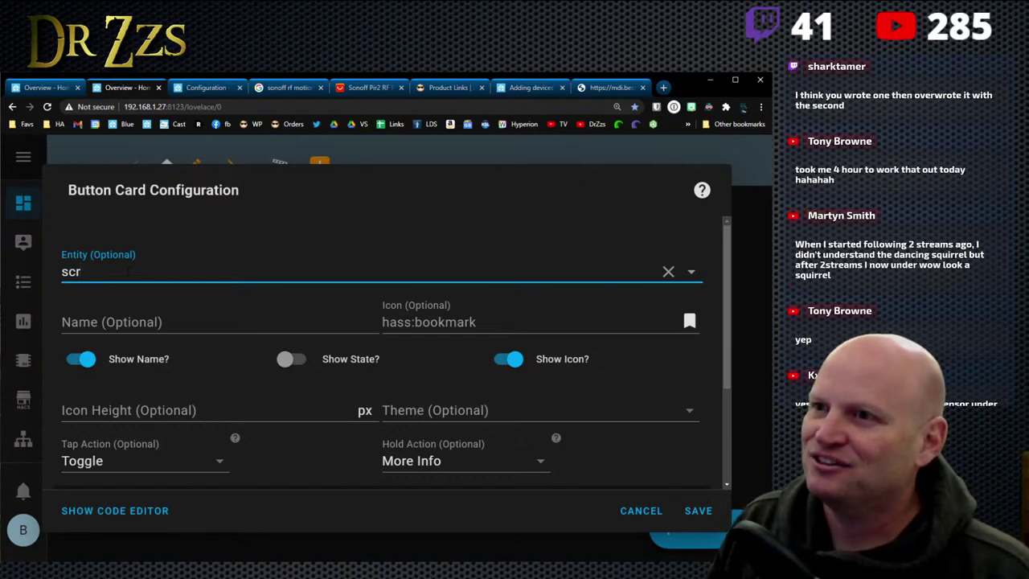
# Step: Discard the new Button card and leave the dashboard's edit mode
pyautogui.click(668, 272)
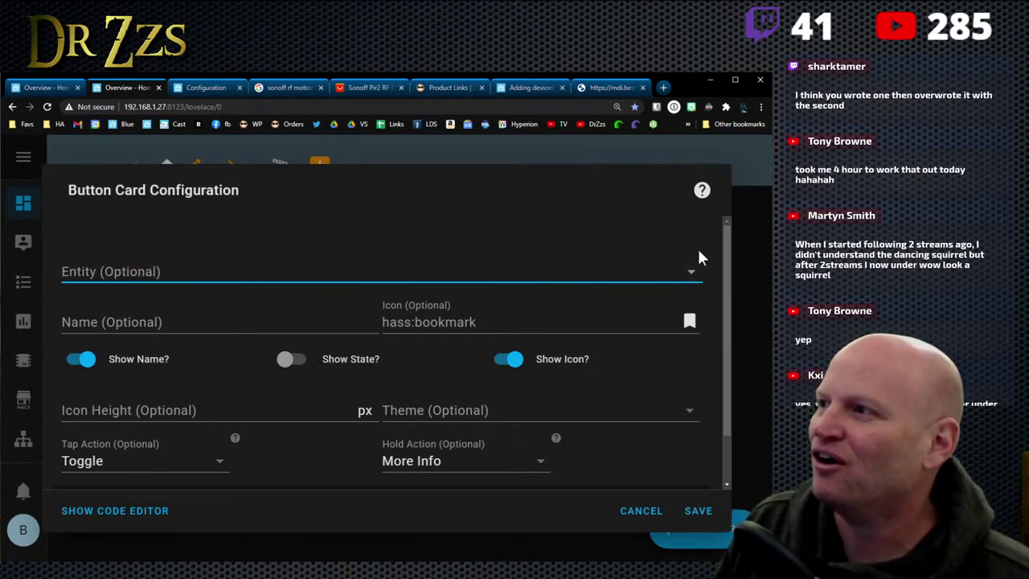
pyautogui.click(643, 512)
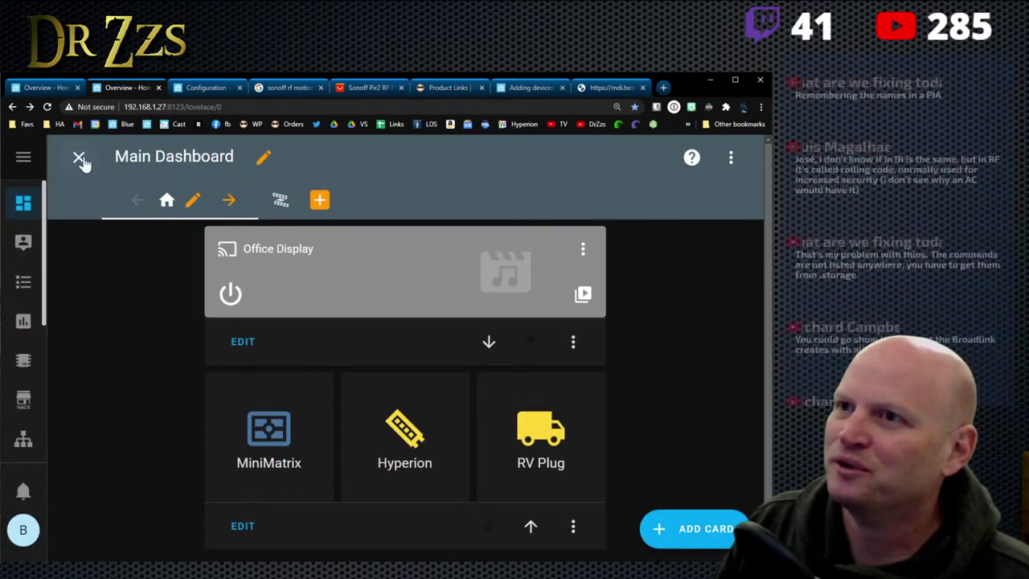
pyautogui.click(78, 156)
# Step: Open the RF Plug 2 Off script in the script editor from the configuration's script list
pyautogui.scroll(-2, 22, 451)
pyautogui.scroll(-2, 23, 450)
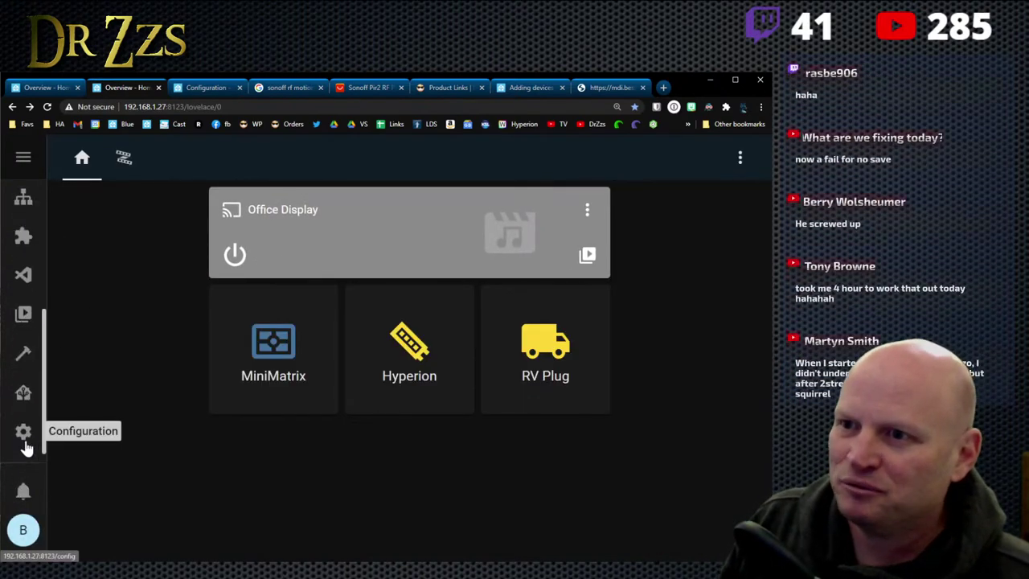
pyautogui.click(23, 432)
pyautogui.scroll(-5, 339, 386)
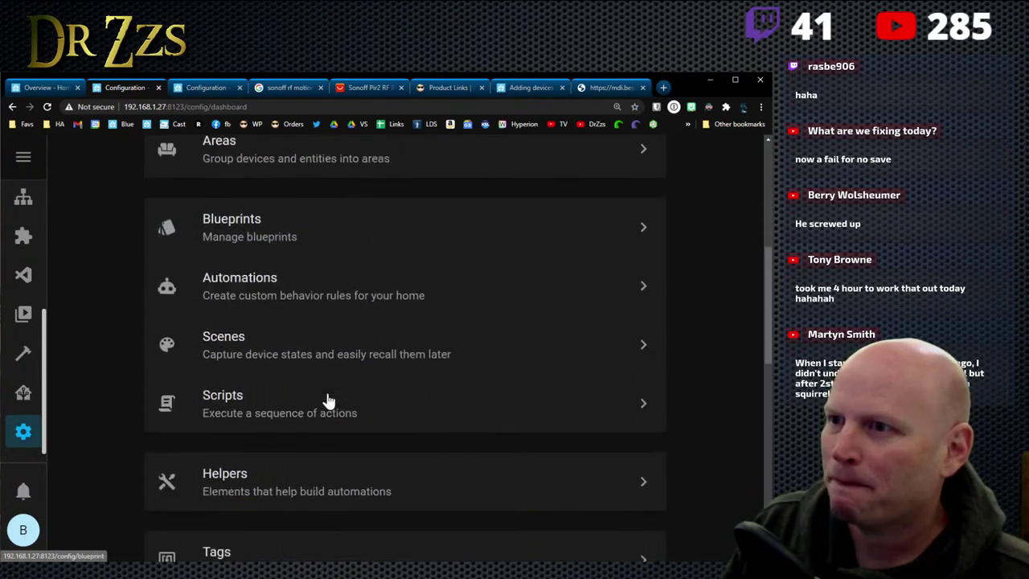
pyautogui.click(318, 359)
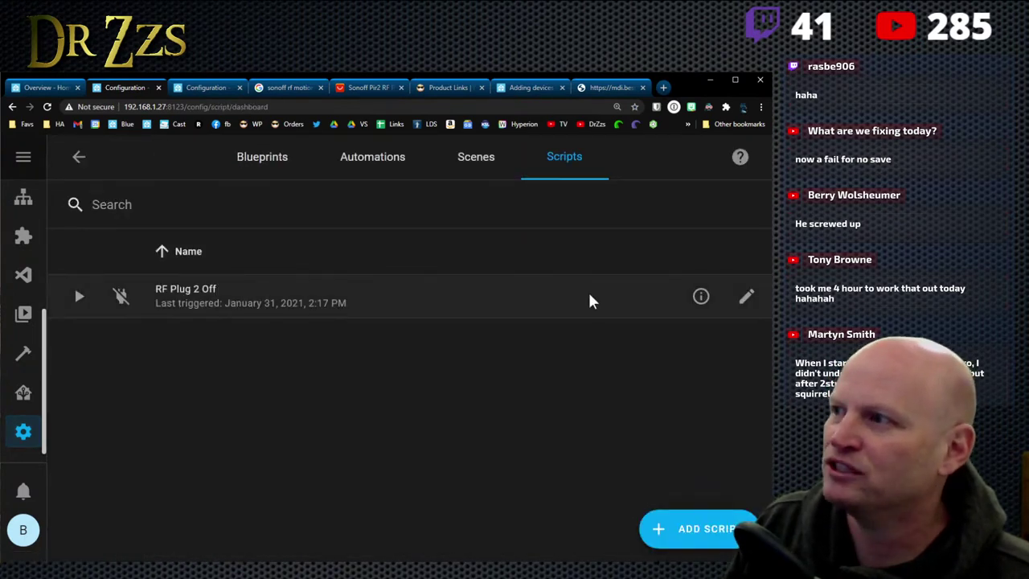
pyautogui.click(744, 296)
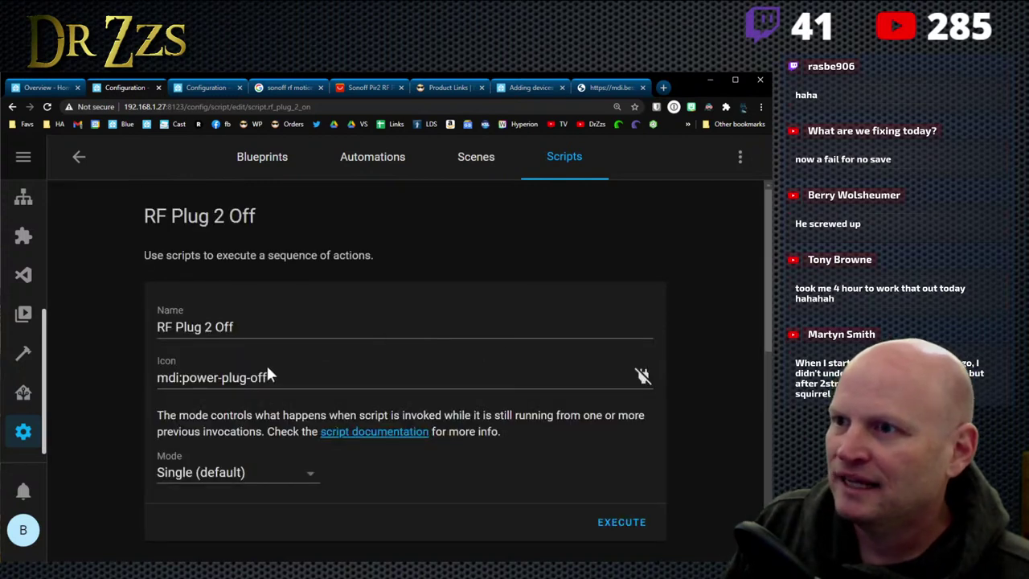
# Step: Review the RF Plug 2 Off script's name, icon, entity ID and service data, and return to the script list
pyautogui.scroll(-2, 243, 347)
pyautogui.scroll(1, 242, 347)
pyautogui.scroll(-4, 243, 347)
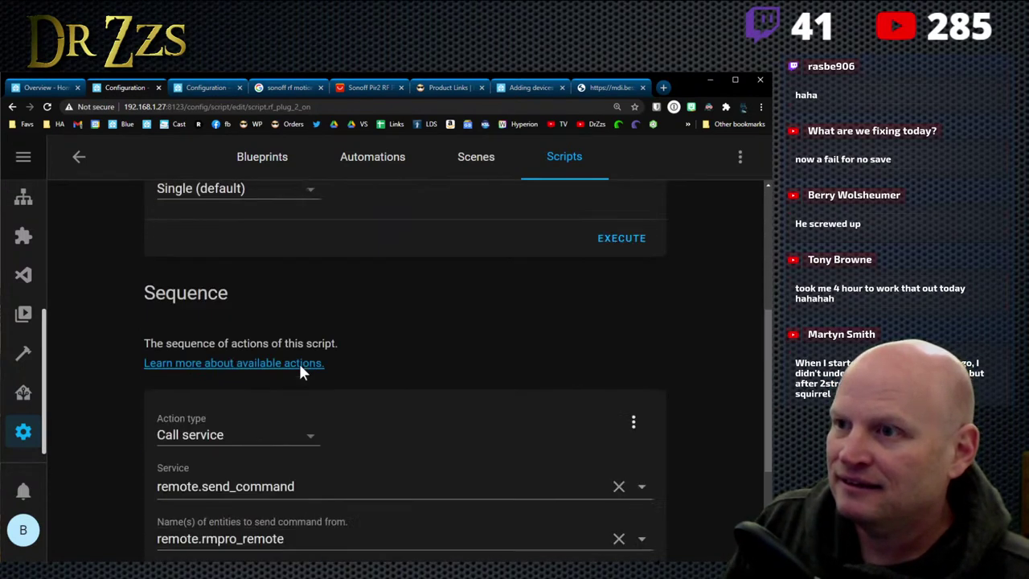
pyautogui.scroll(5, 299, 370)
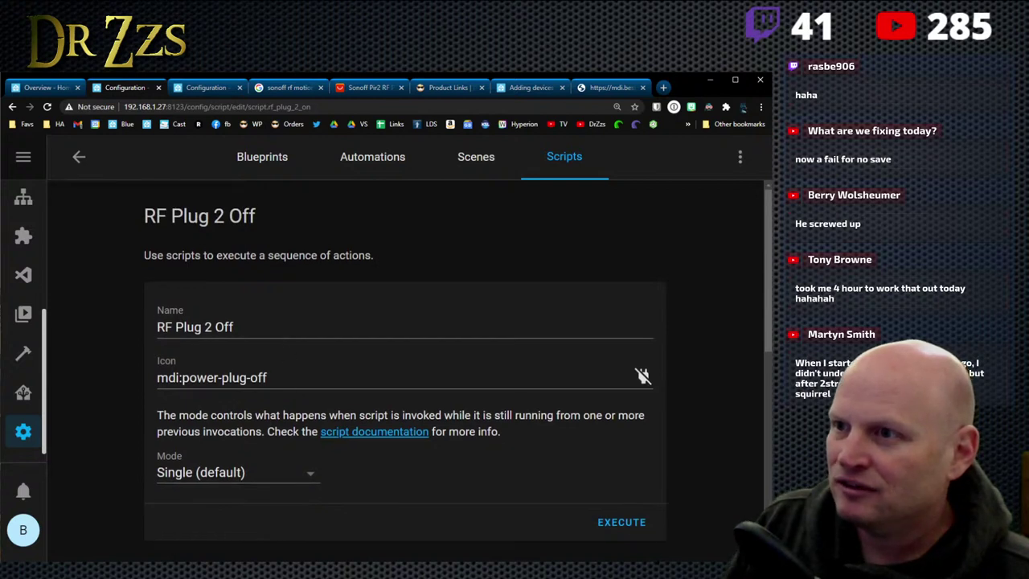
pyautogui.scroll(-6, 374, 366)
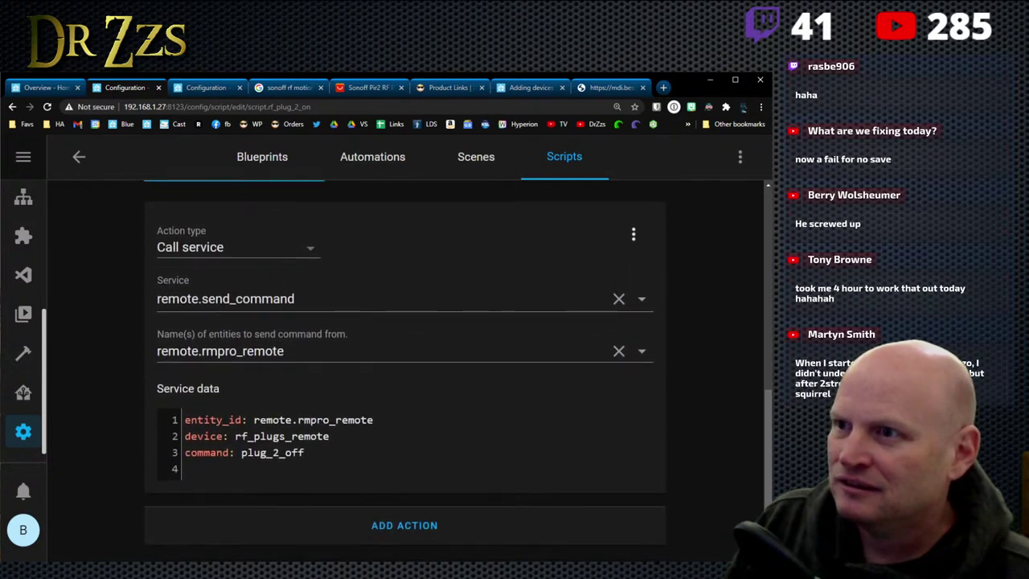
pyautogui.scroll(6, 380, 366)
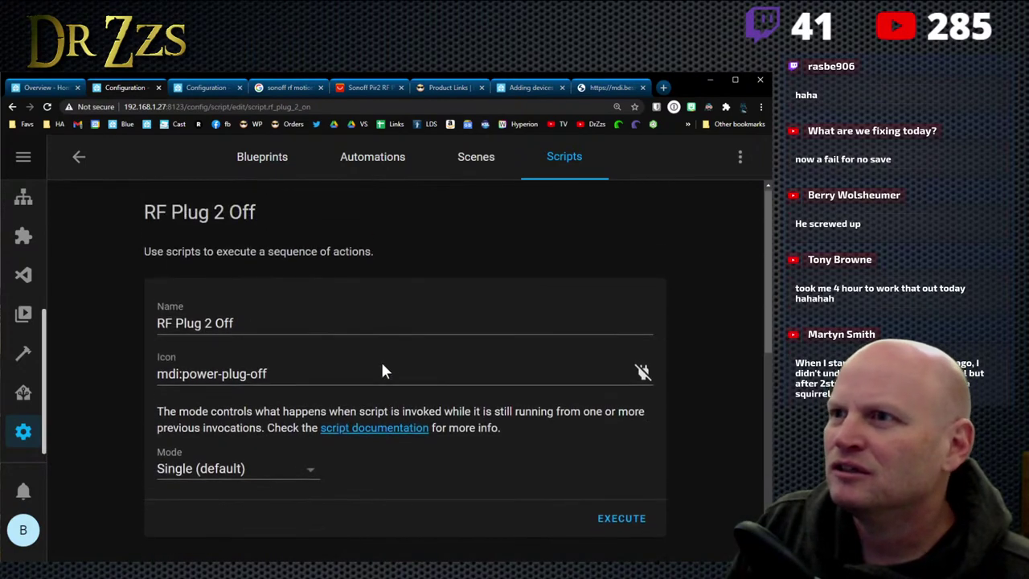
pyautogui.click(80, 157)
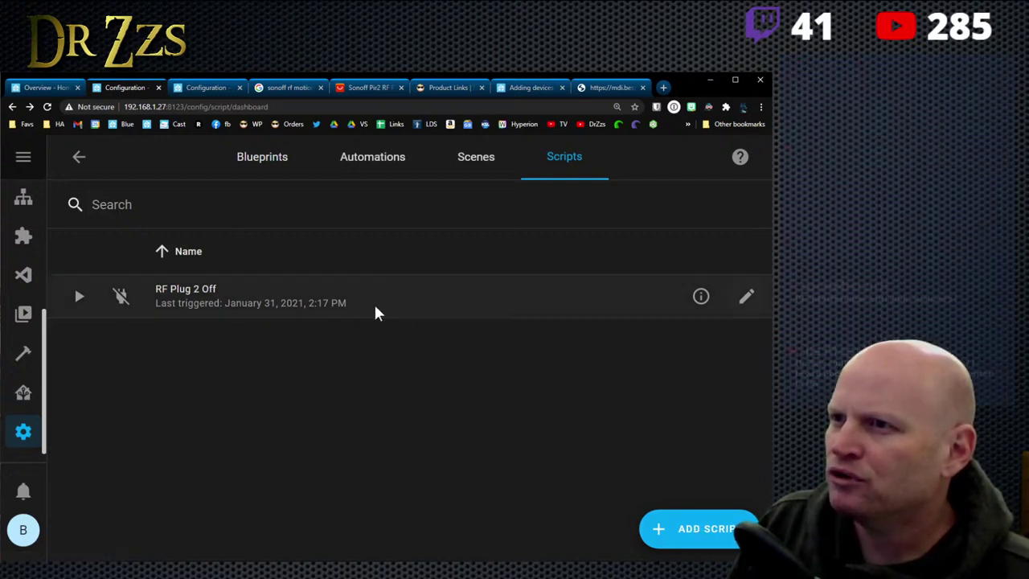
pyautogui.click(603, 88)
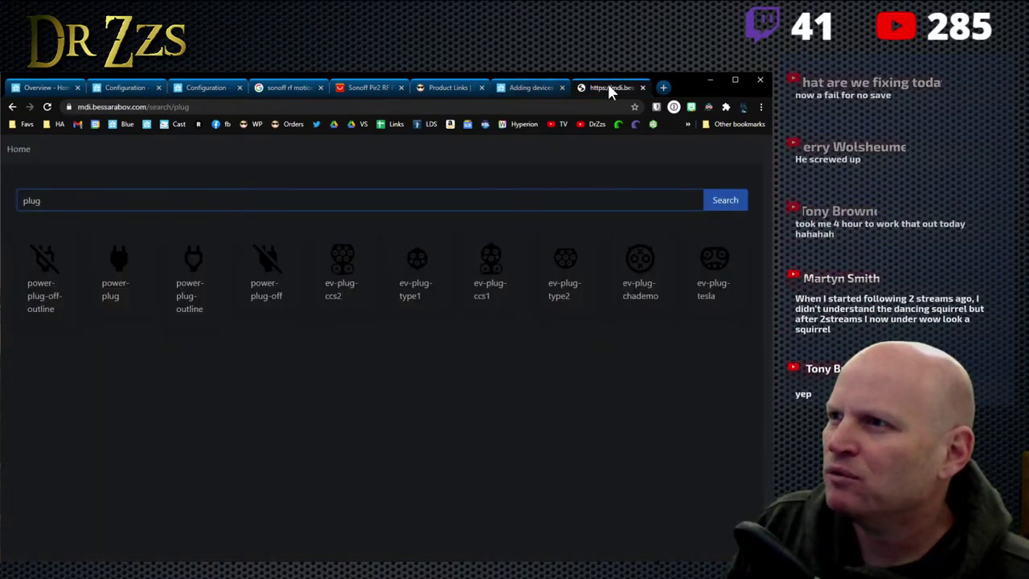
pyautogui.click(50, 89)
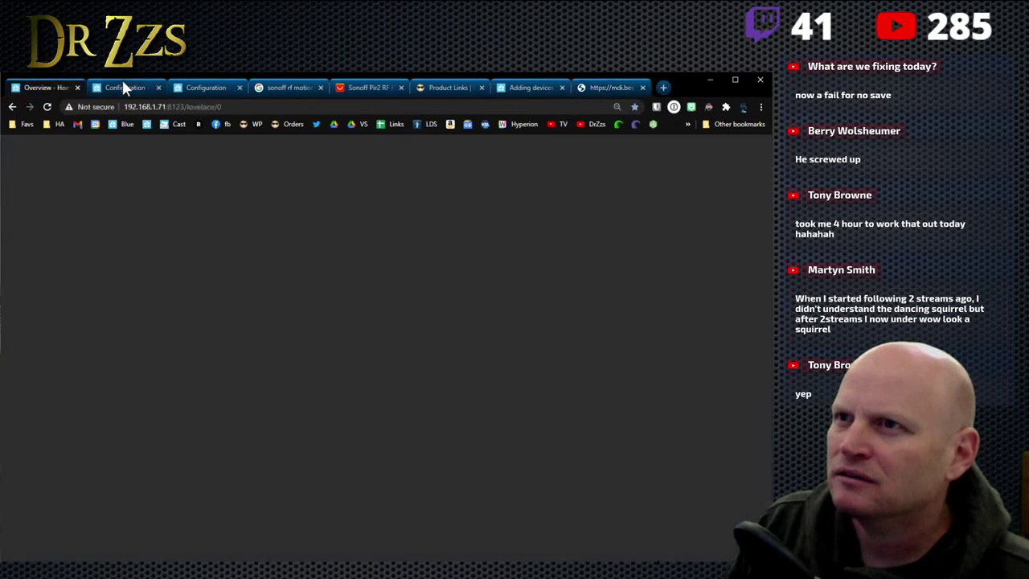
pyautogui.click(123, 86)
pyautogui.click(706, 537)
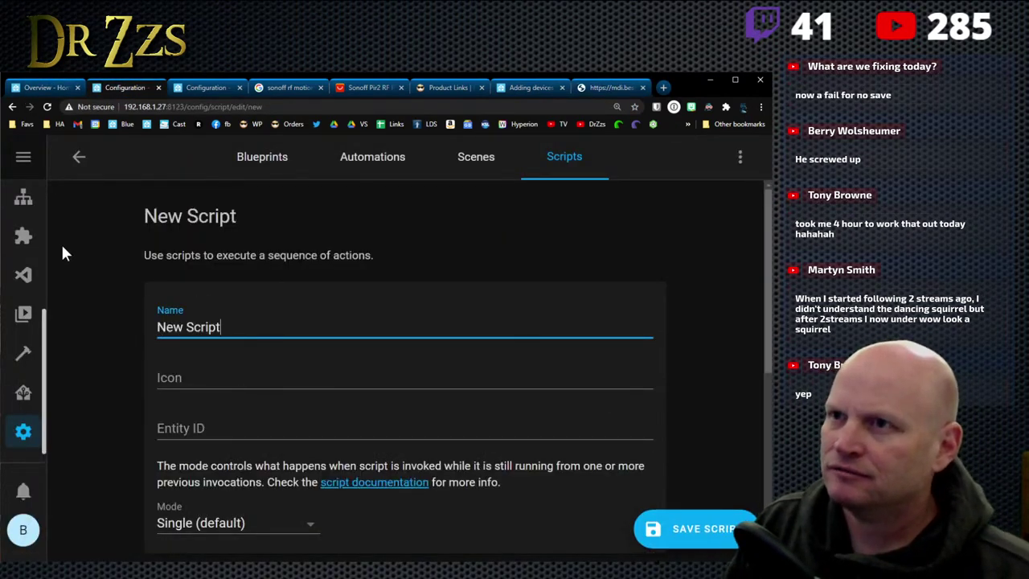
pyautogui.click(80, 157)
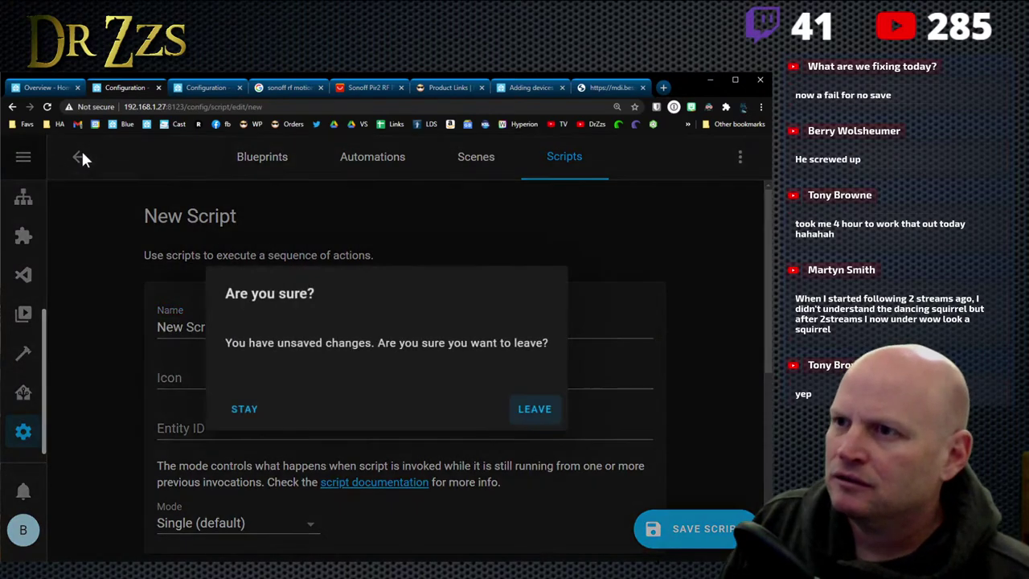
pyautogui.click(244, 410)
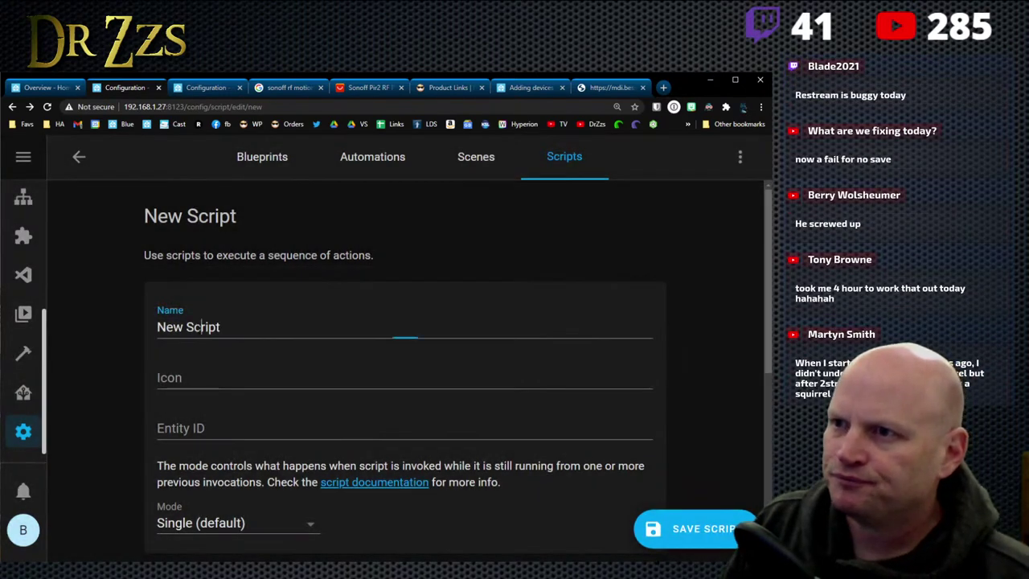
pyautogui.hotkey('ctrl', 'a')
pyautogui.write('RF')
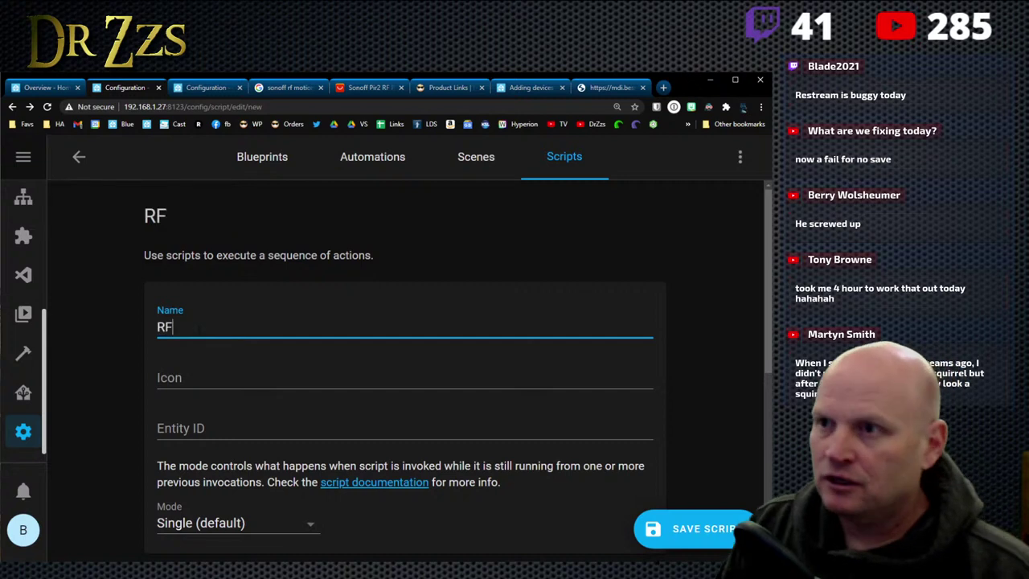
pyautogui.write(' Plui')
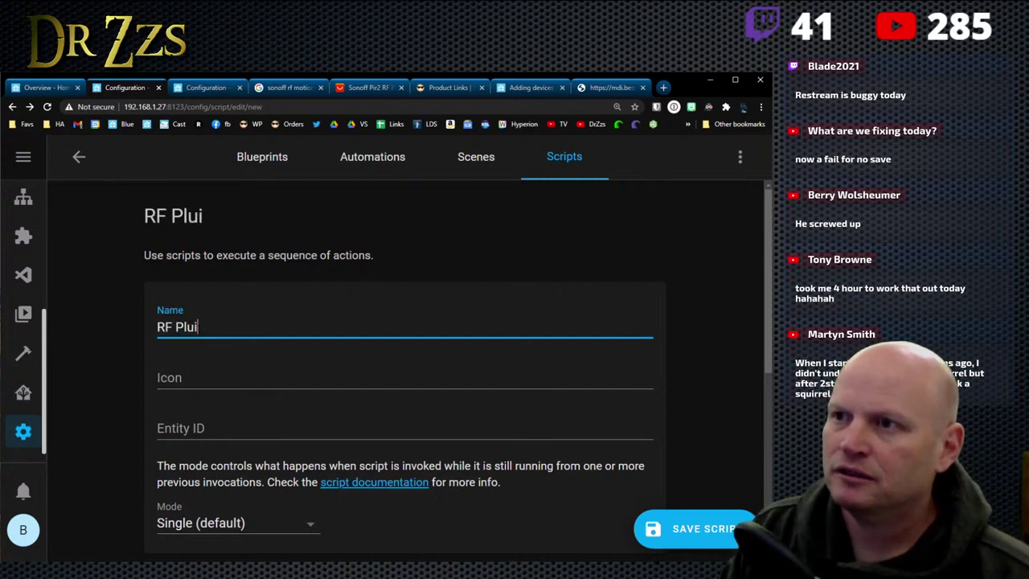
pyautogui.press('BackSpace')
pyautogui.write('g 2 ON')
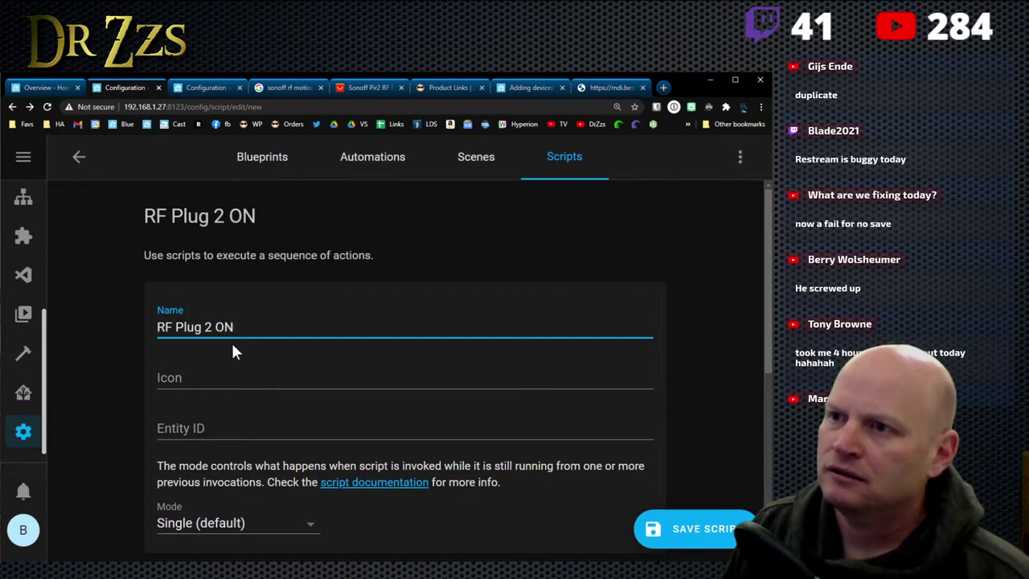
pyautogui.press('Tab')
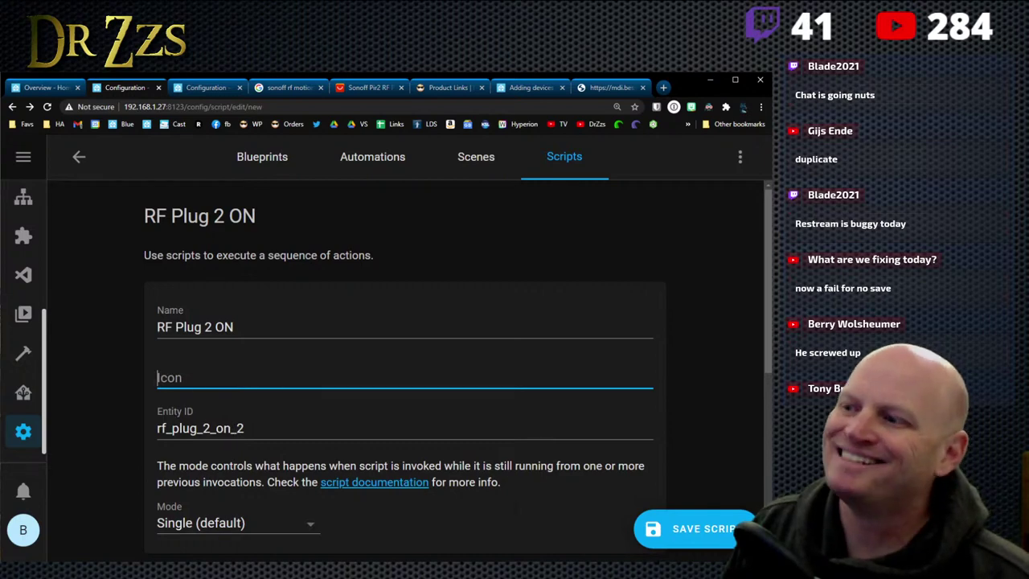
pyautogui.click(79, 157)
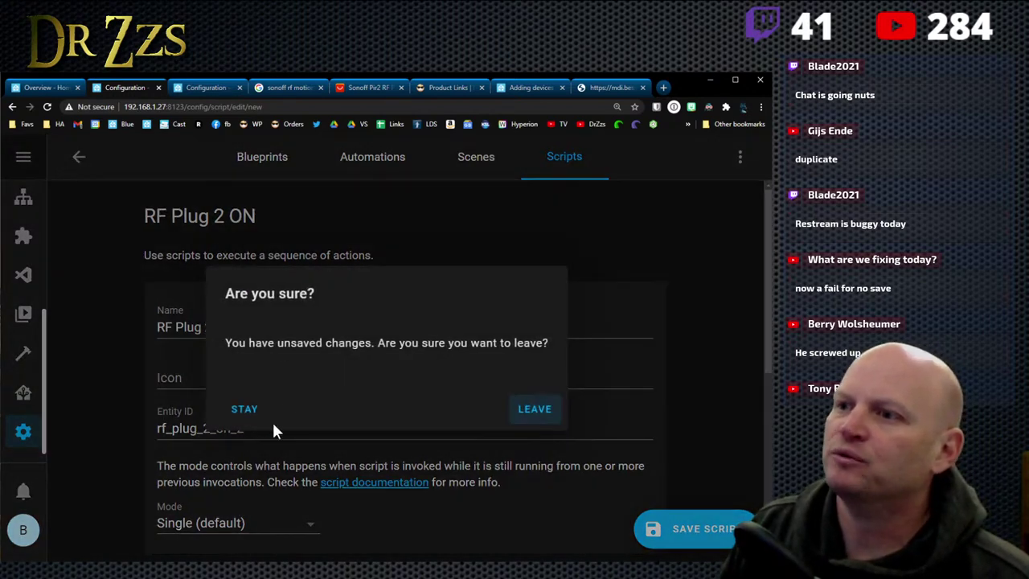
pyautogui.click(534, 410)
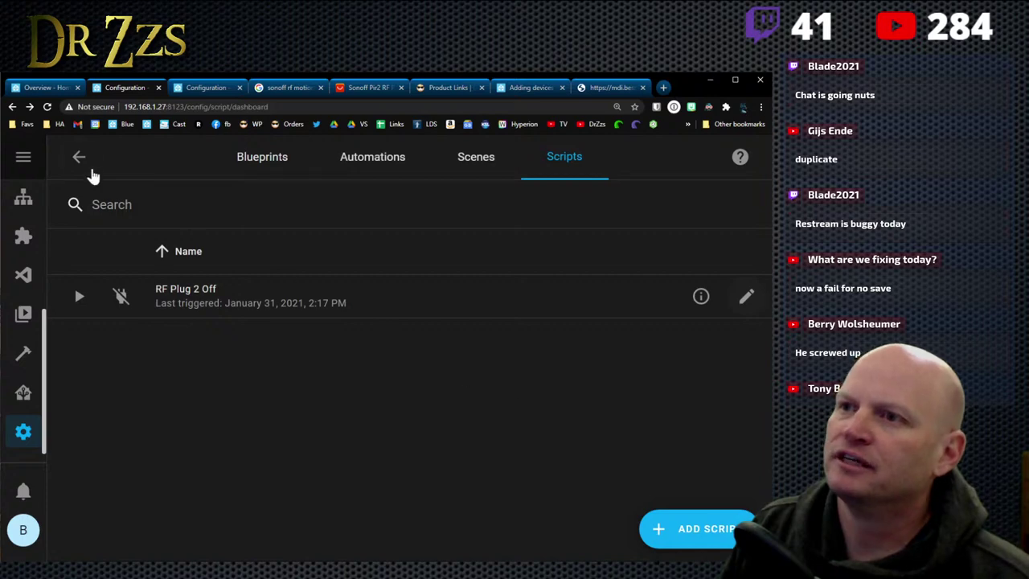
# Step: Check the RF Plug 2 Off script's settings, related items and details, and review its service data in the script editor
pyautogui.click(700, 297)
pyautogui.click(480, 282)
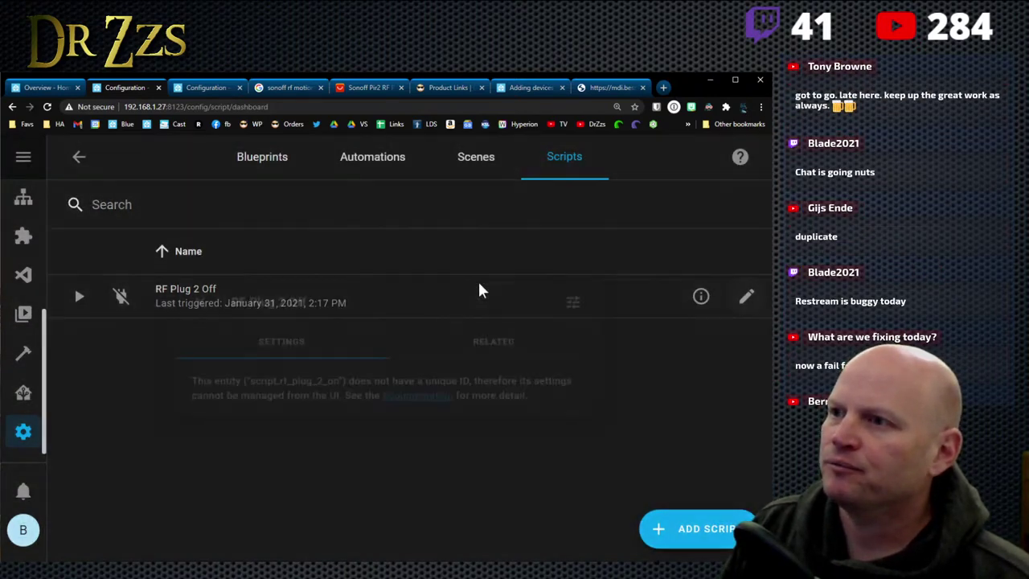
pyautogui.click(497, 341)
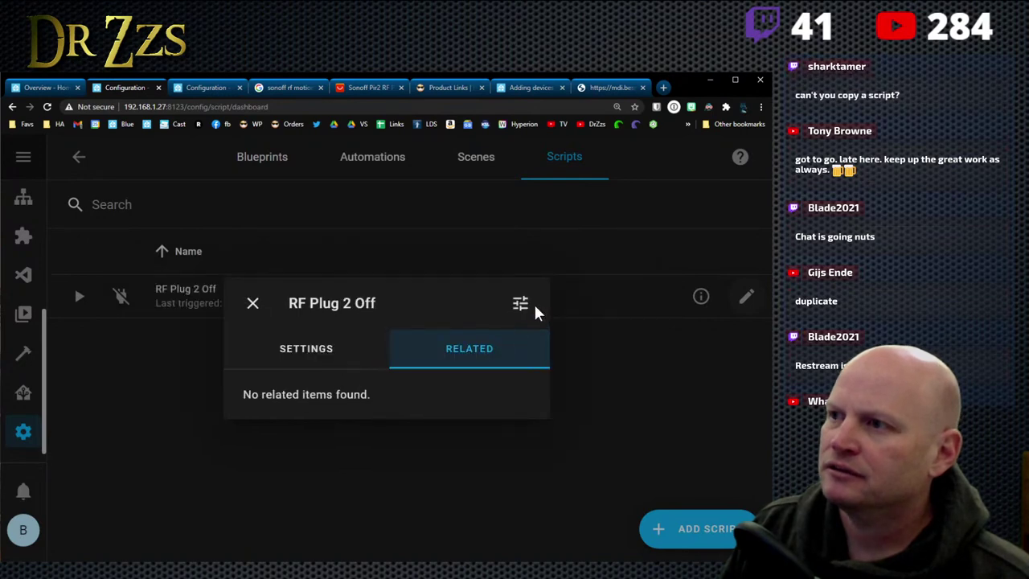
pyautogui.click(523, 309)
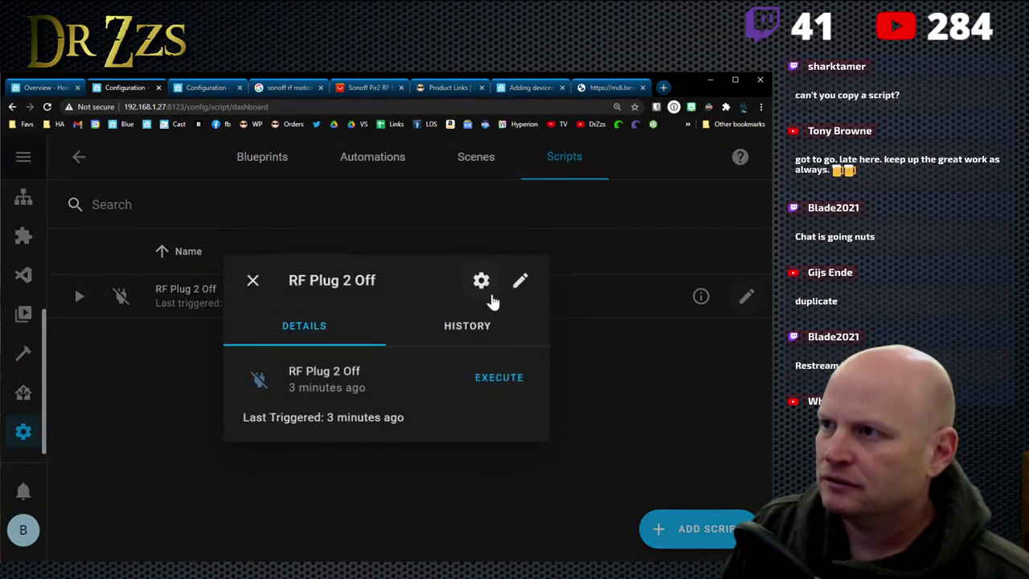
pyautogui.click(521, 282)
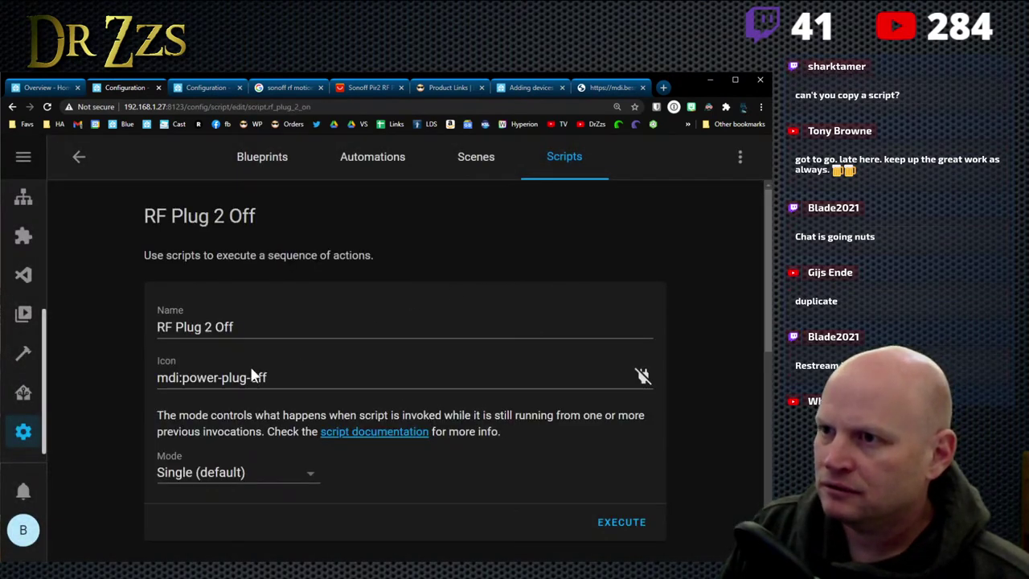
pyautogui.scroll(-6, 371, 408)
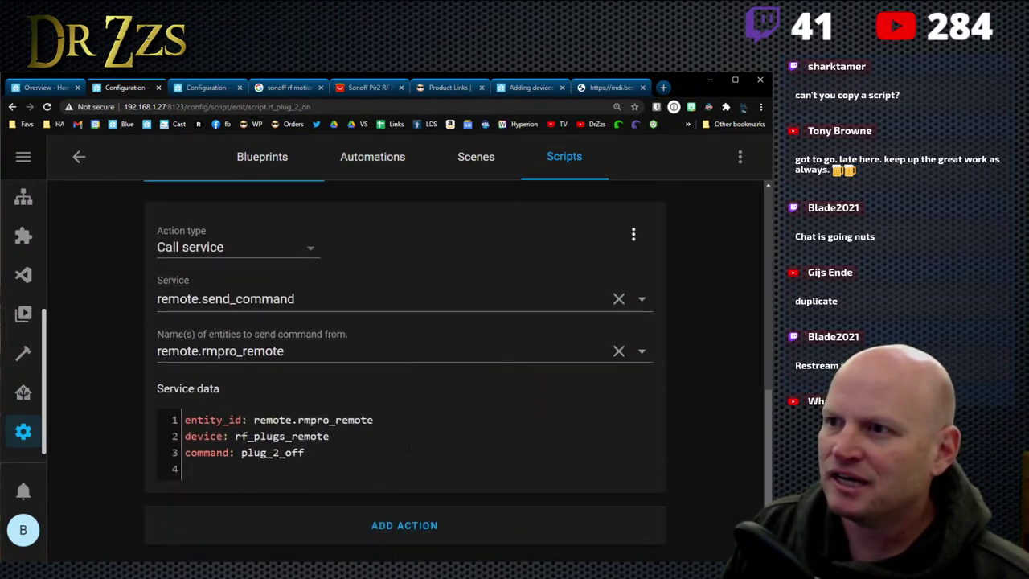
pyautogui.scroll(6, 408, 449)
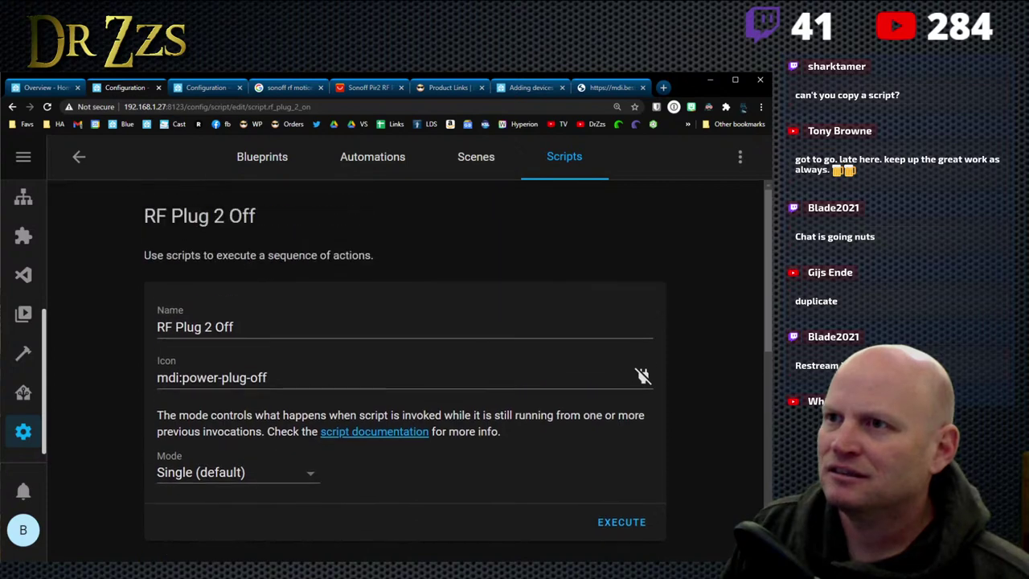
# Step: Examine the RF Plug 2 Off script's history, related items and entity settings from the script list
pyautogui.click(82, 159)
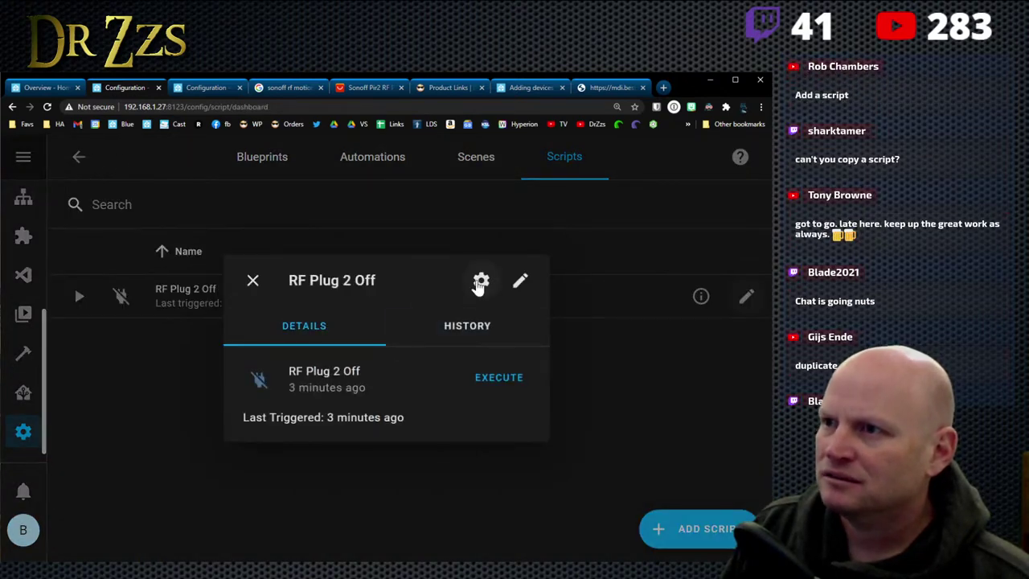
pyautogui.click(468, 332)
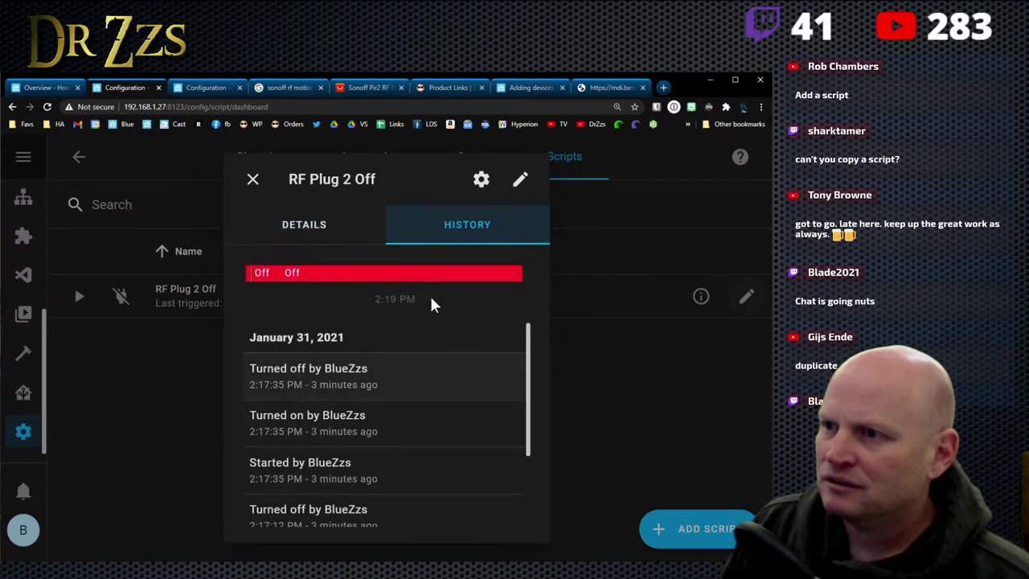
pyautogui.click(520, 181)
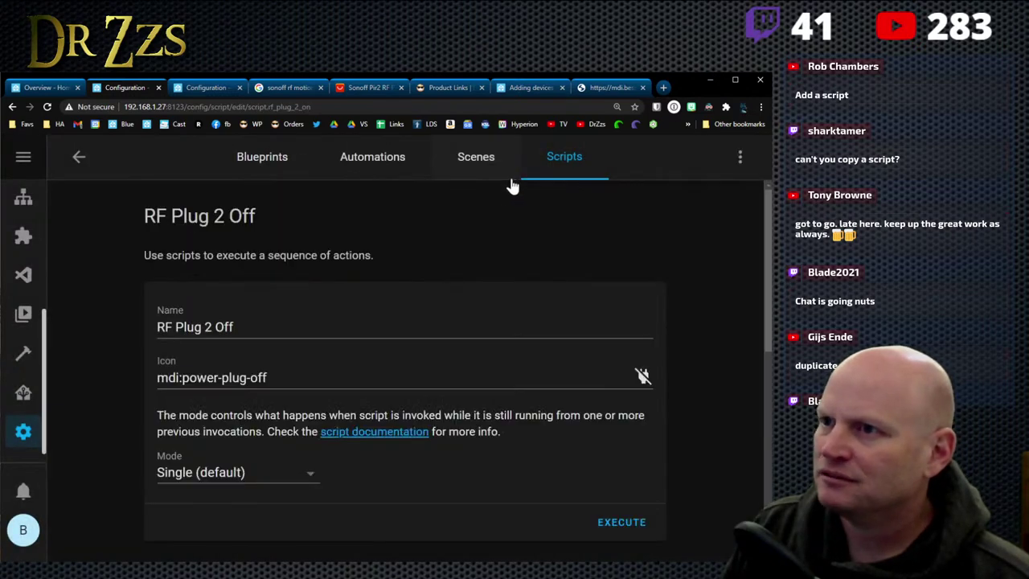
pyautogui.click(79, 156)
pyautogui.click(450, 294)
pyautogui.click(481, 281)
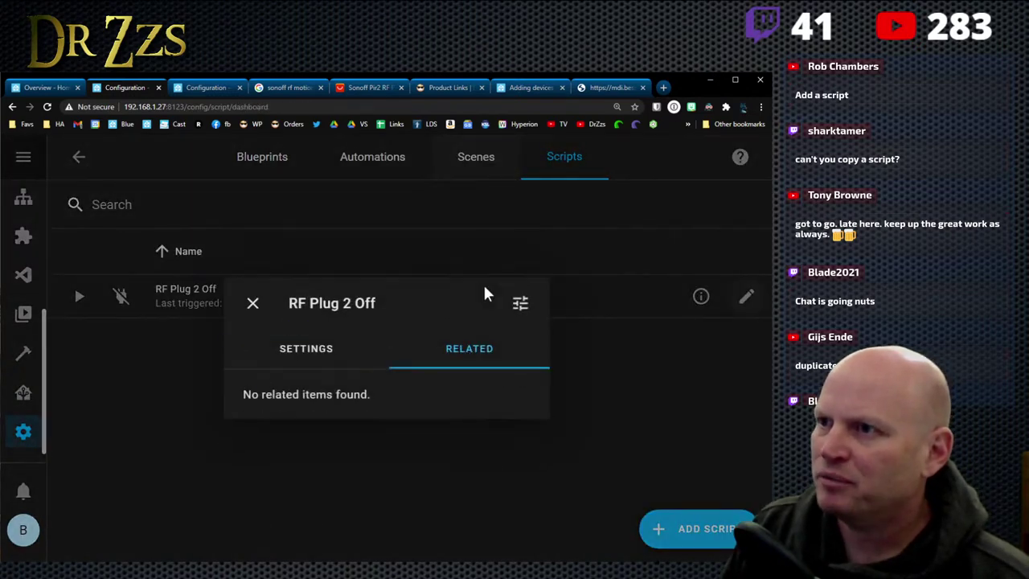
pyautogui.click(307, 359)
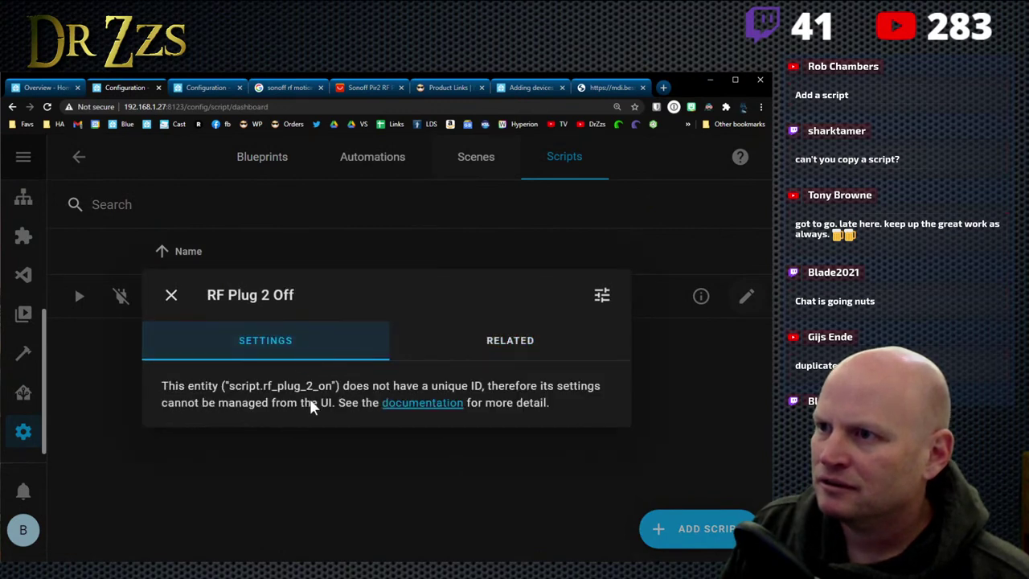
pyautogui.moveTo(179, 387); pyautogui.dragTo(602, 418)
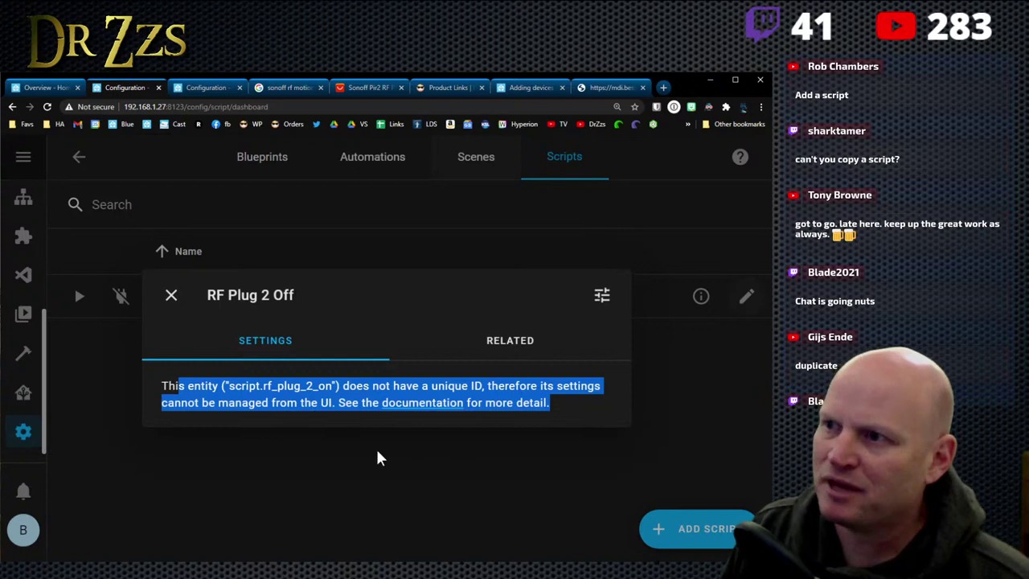
pyautogui.click(445, 455)
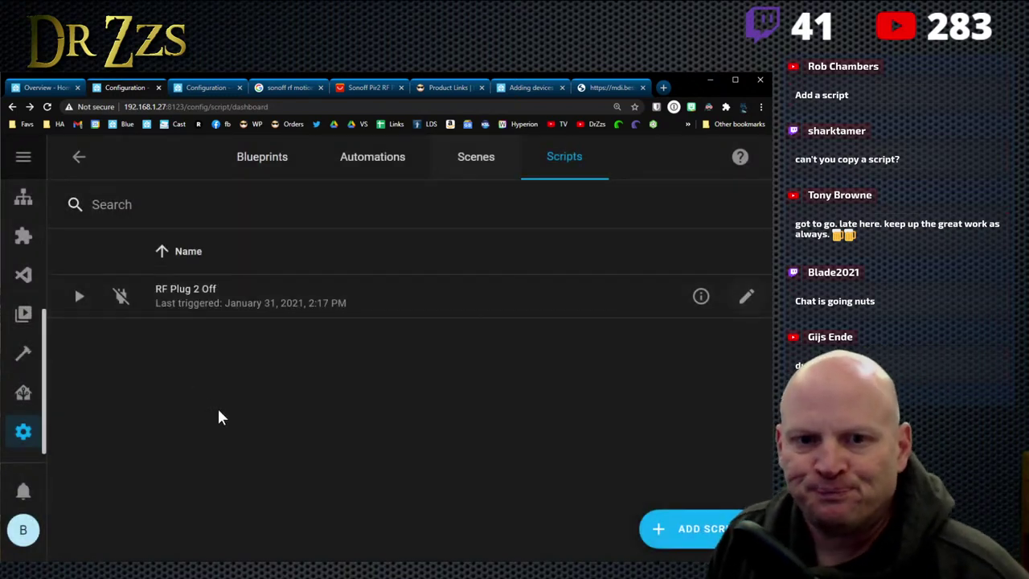
# Step: Open the RF Plug 2 Off script in the editor, check its service data, and duplicate the script
pyautogui.click(700, 297)
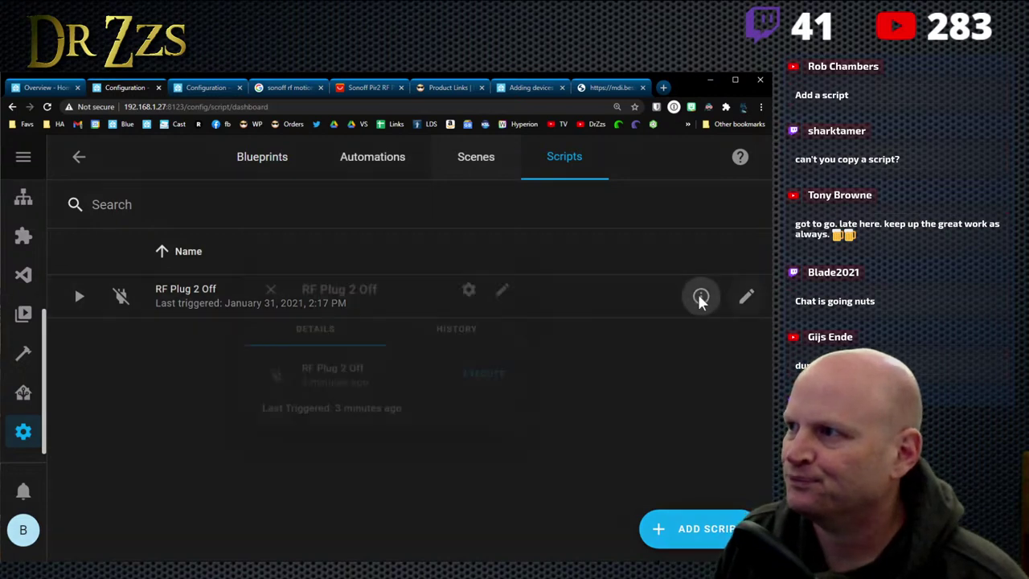
pyautogui.click(477, 327)
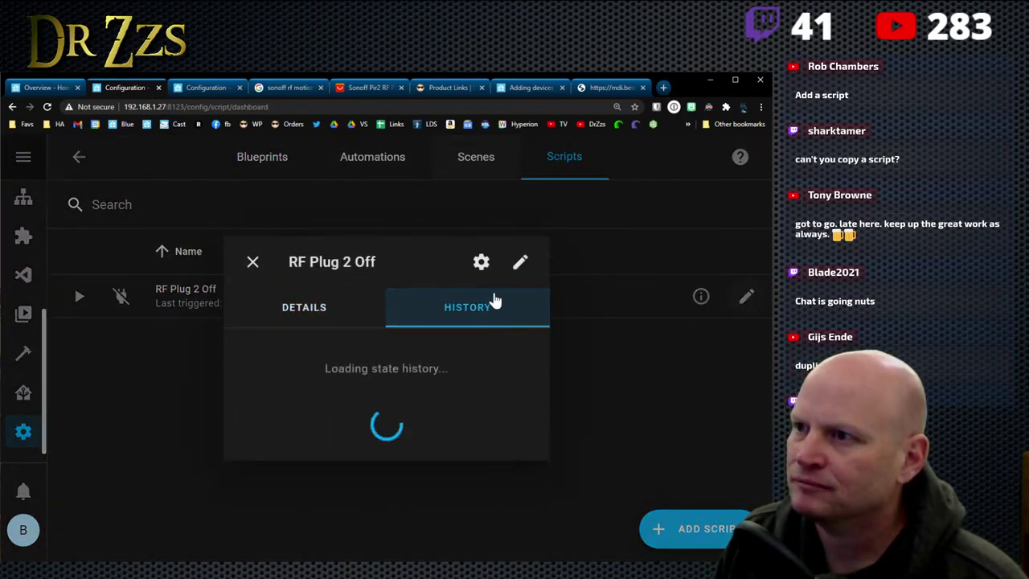
pyautogui.click(516, 265)
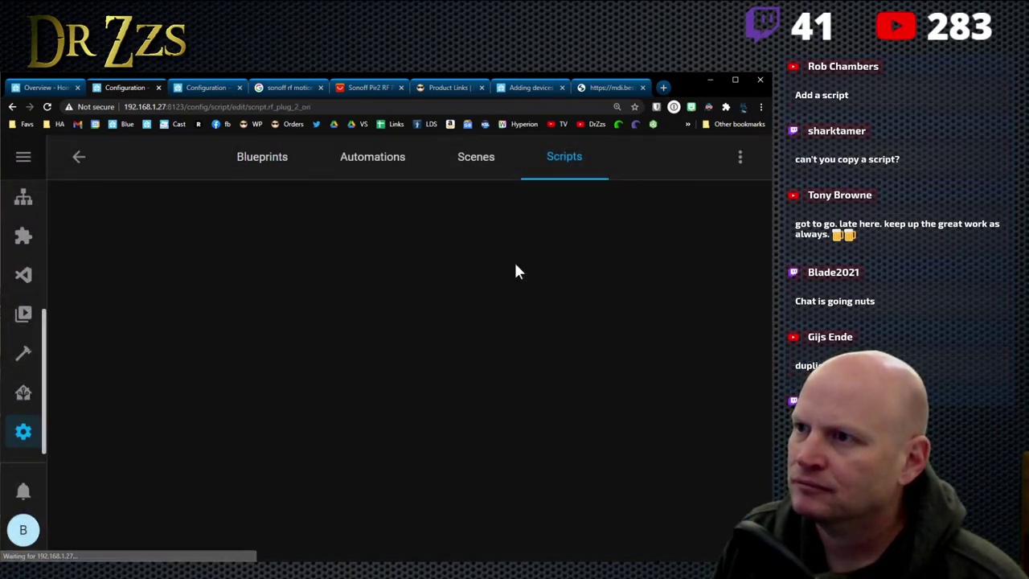
pyautogui.scroll(-6, 659, 402)
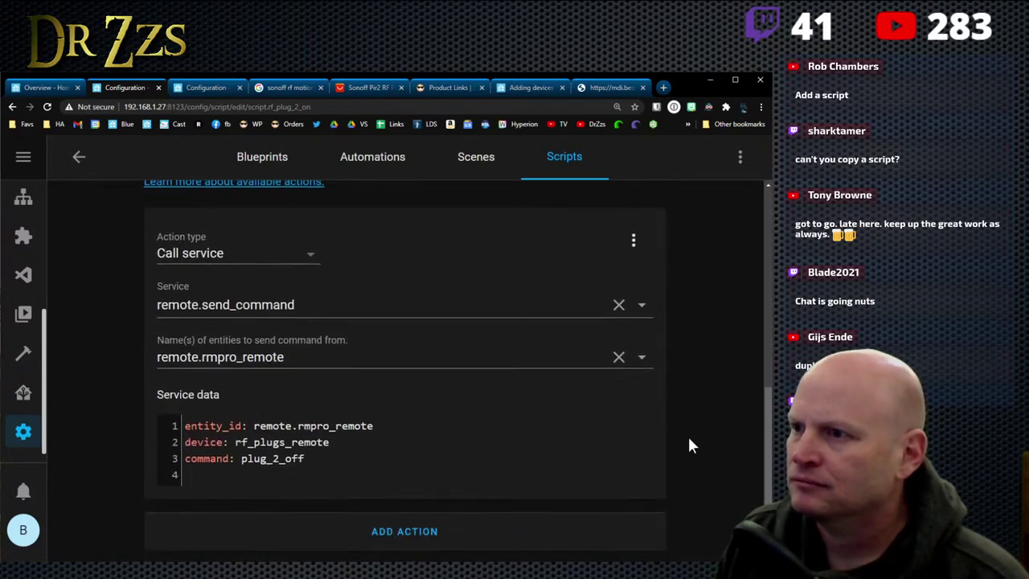
pyautogui.scroll(6, 688, 434)
pyautogui.scroll(1, 662, 278)
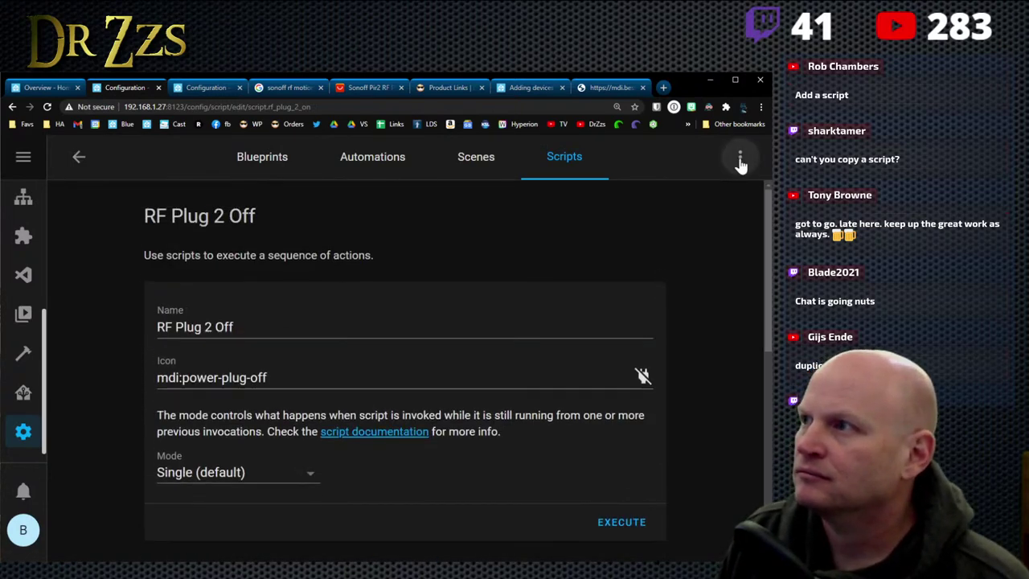
pyautogui.click(740, 158)
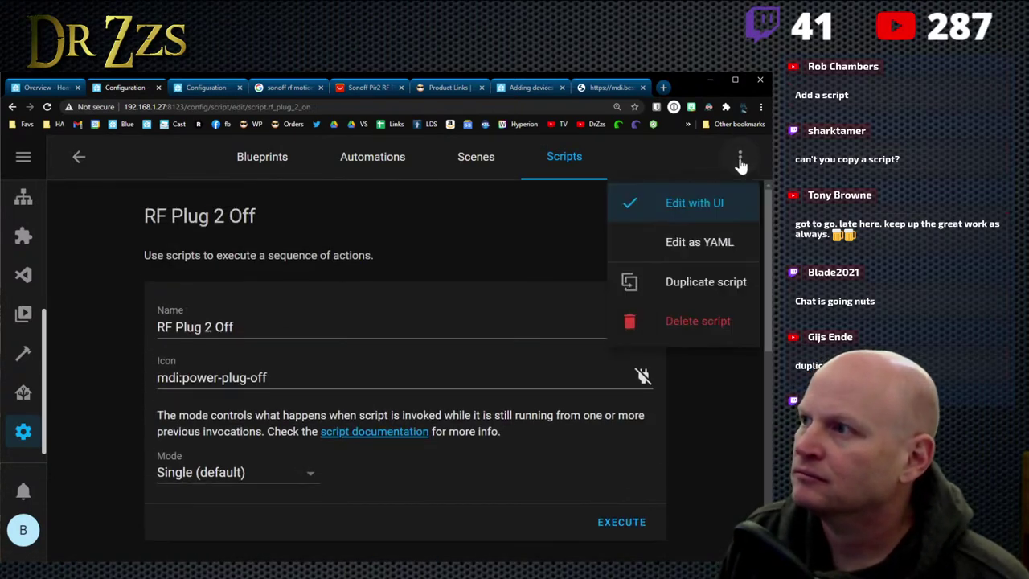
pyautogui.click(701, 287)
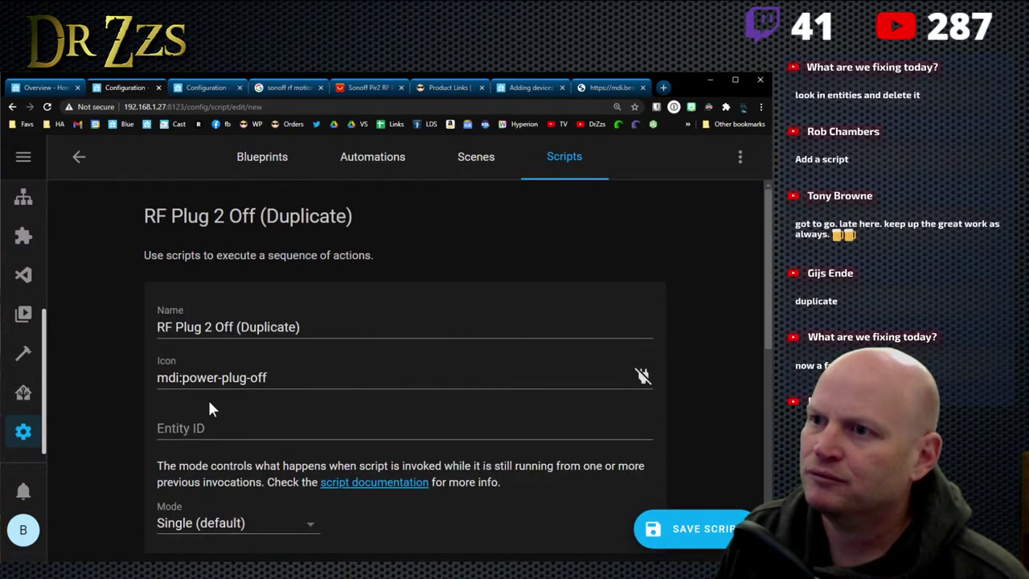
# Step: Set the duplicated script's entity ID to rf_plug_2_off and save it
pyautogui.scroll(-2, 207, 398)
pyautogui.click(237, 319)
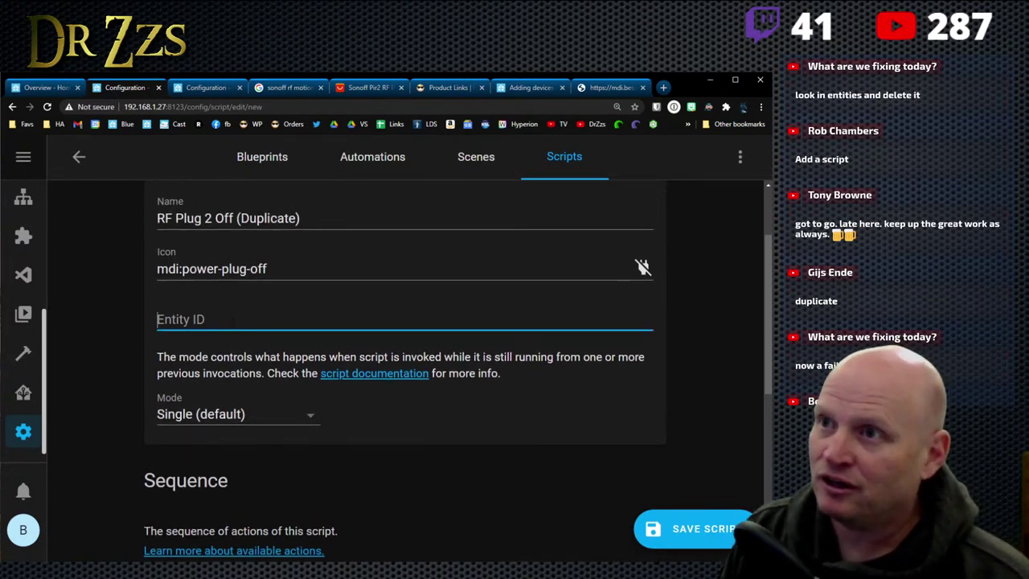
pyautogui.write('RF')
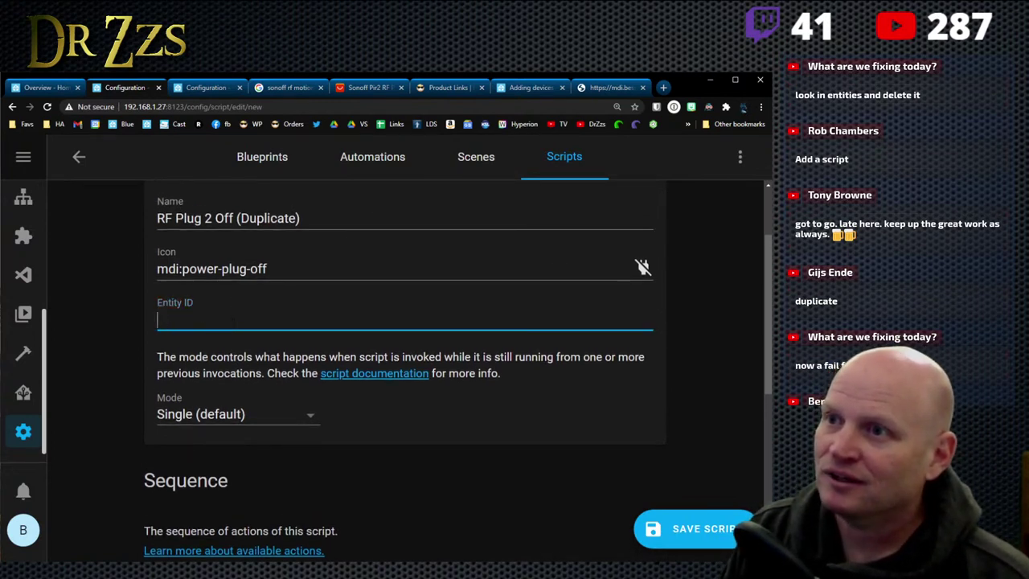
pyautogui.write('rf_plug_2_off')
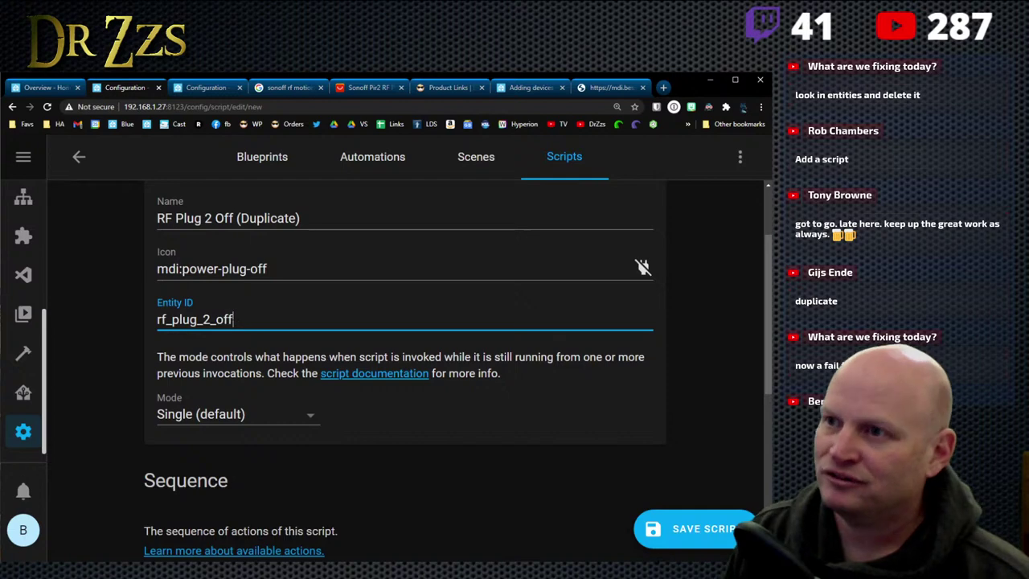
pyautogui.click(495, 426)
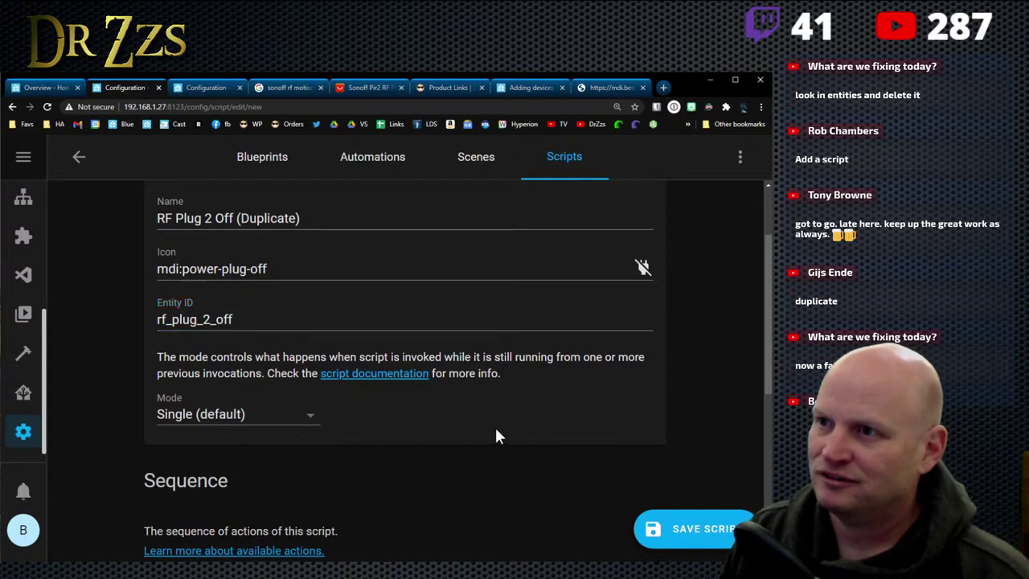
pyautogui.click(693, 529)
# Step: Review the duplicated script's sequence, return to the script list, and check the original RF Plug 2 Off script's details
pyautogui.scroll(-3, 498, 377)
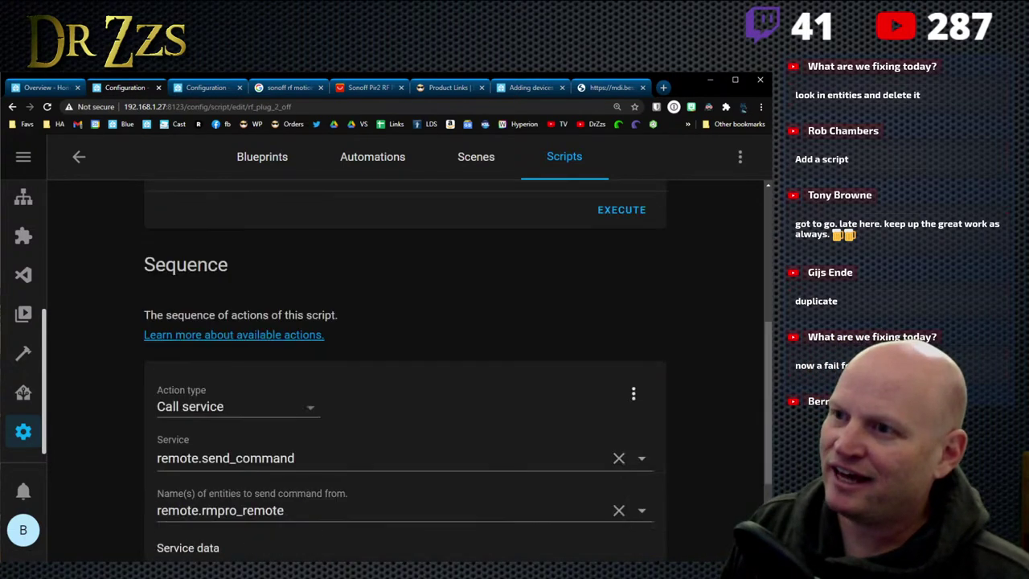
pyautogui.scroll(-2, 404, 362)
pyautogui.scroll(5, 602, 173)
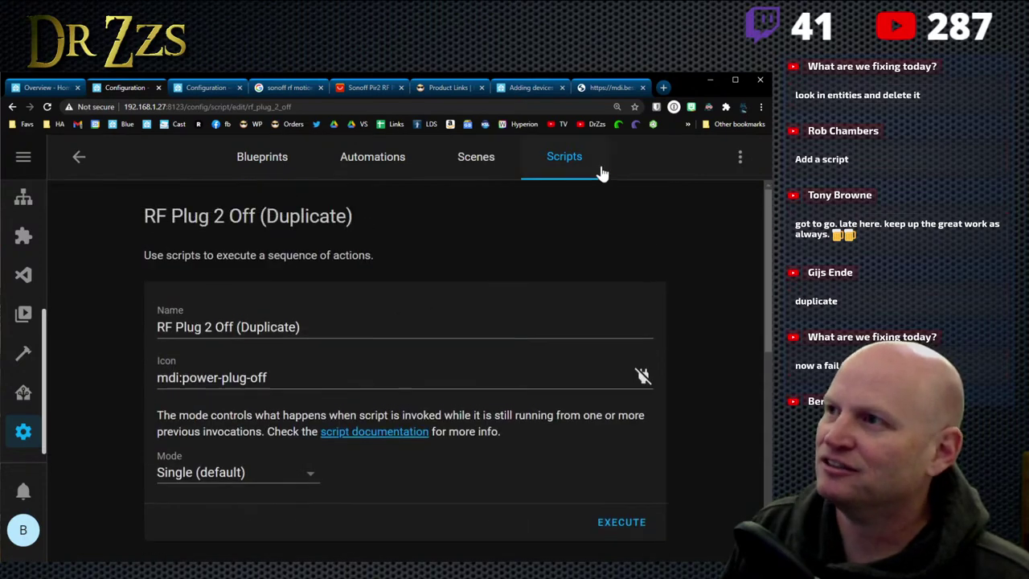
pyautogui.click(739, 157)
pyautogui.click(207, 182)
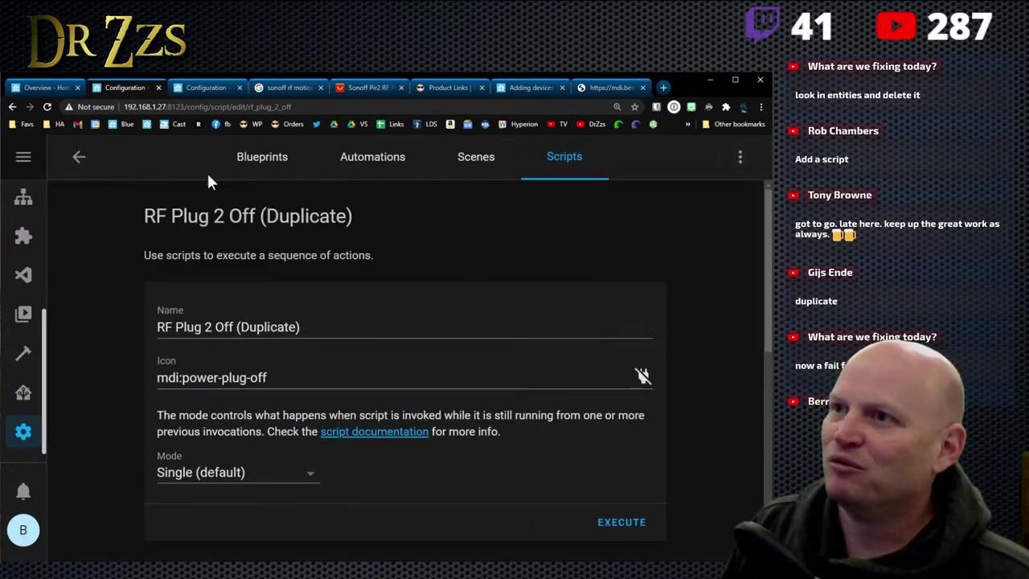
pyautogui.click(80, 161)
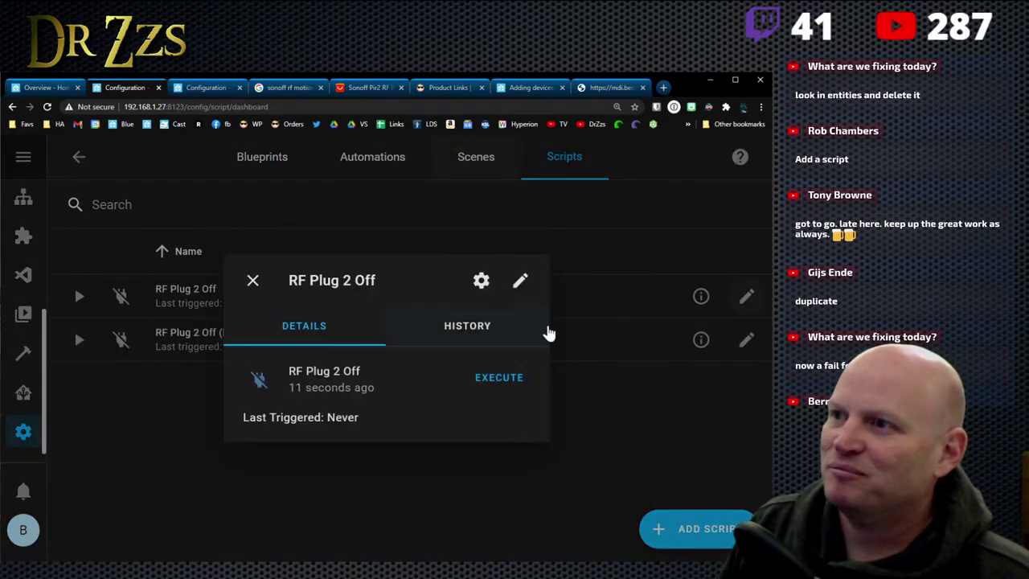
pyautogui.click(252, 280)
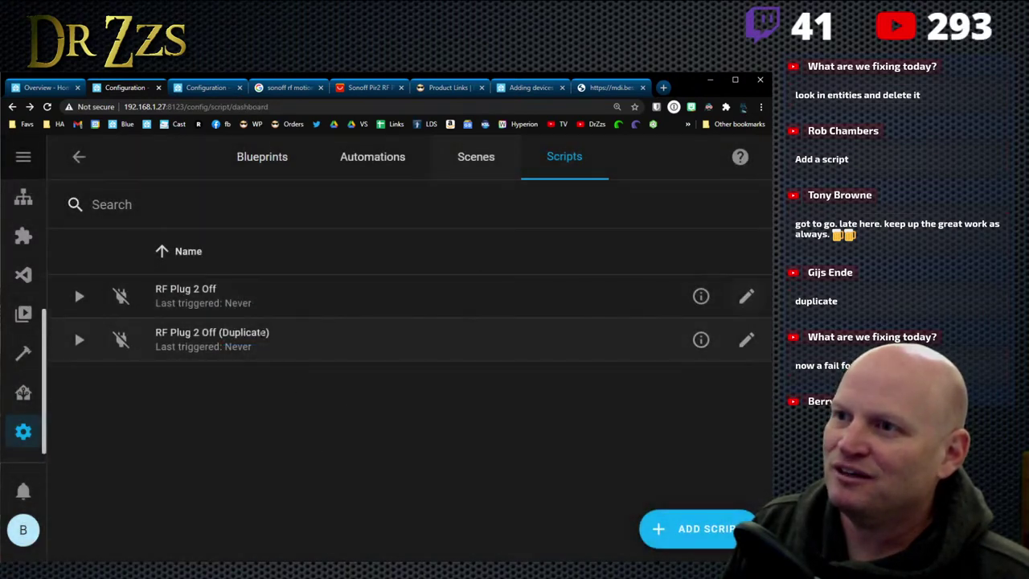
# Step: Rename the original RF Plug 2 Off script as RF Plug 2 ON and change its icon to mdi:power-plug
pyautogui.click(746, 296)
pyautogui.moveTo(215, 326); pyautogui.dragTo(313, 326)
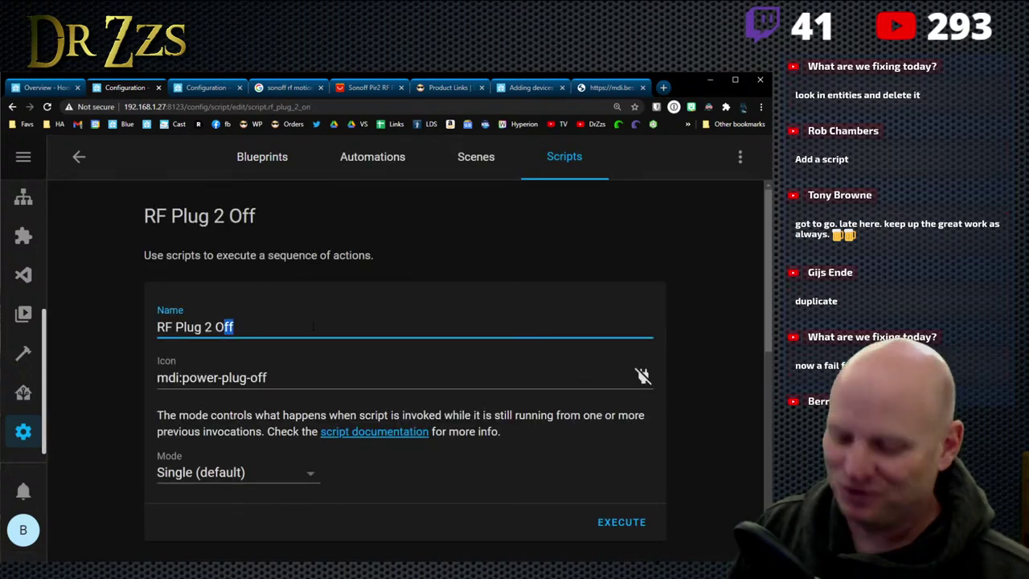
pyautogui.write('N')
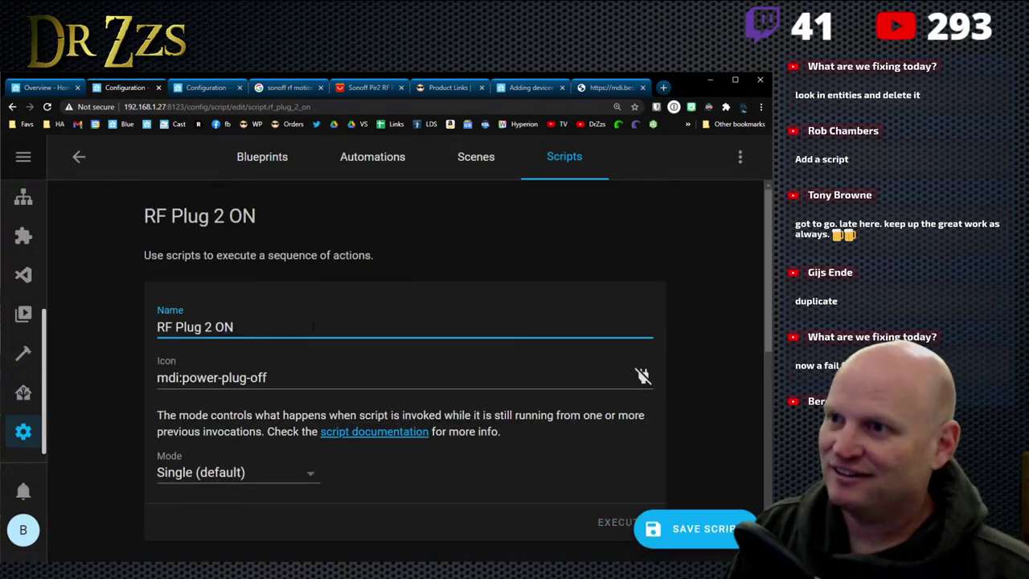
pyautogui.click(268, 377)
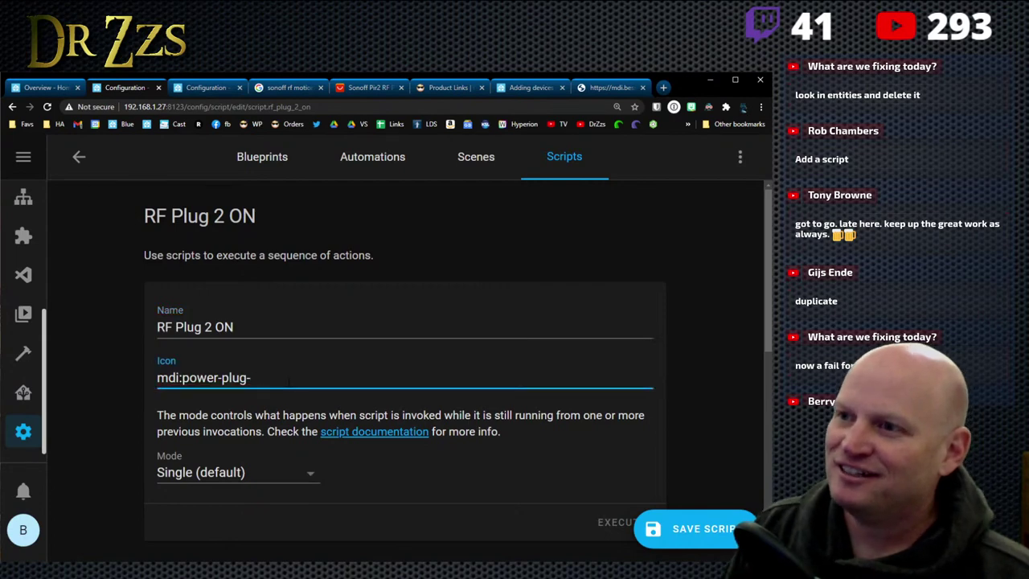
pyautogui.click(426, 463)
# Step: Change the command in the RF Plug 2 ON script's service data to plug_2_on and save the script
pyautogui.scroll(-4, 426, 463)
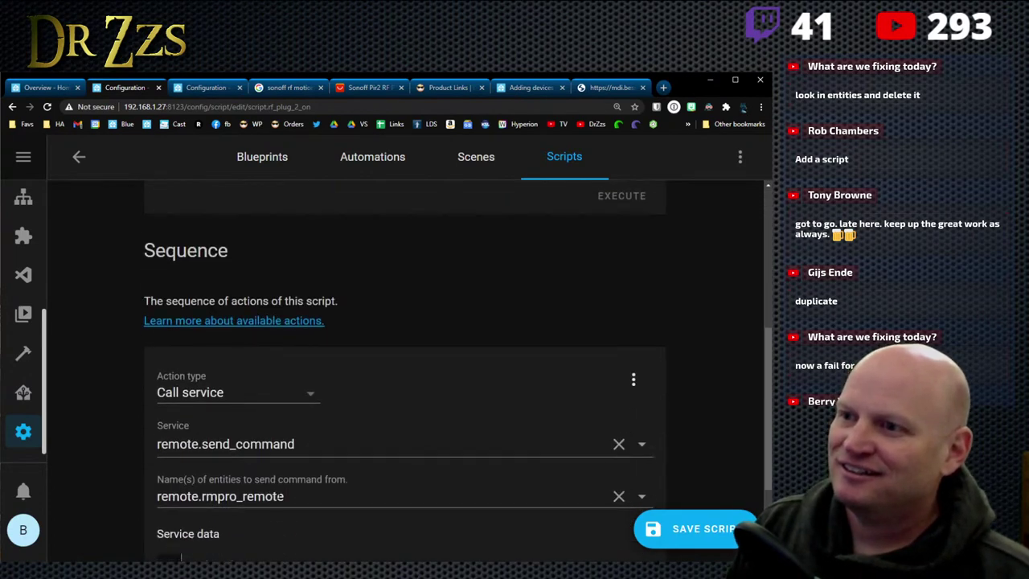
pyautogui.scroll(-2, 289, 518)
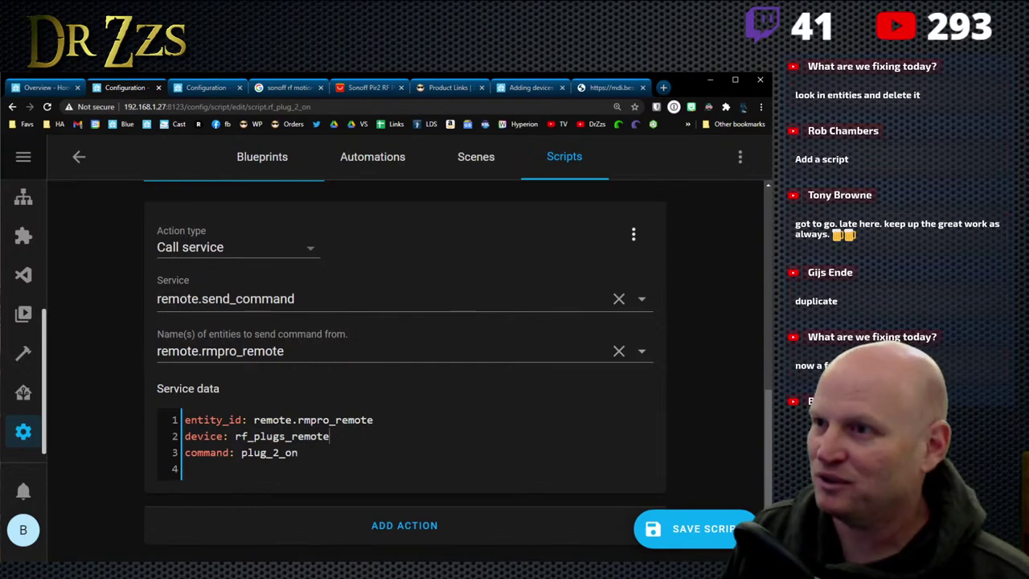
pyautogui.scroll(3, 427, 392)
pyautogui.scroll(3, 427, 391)
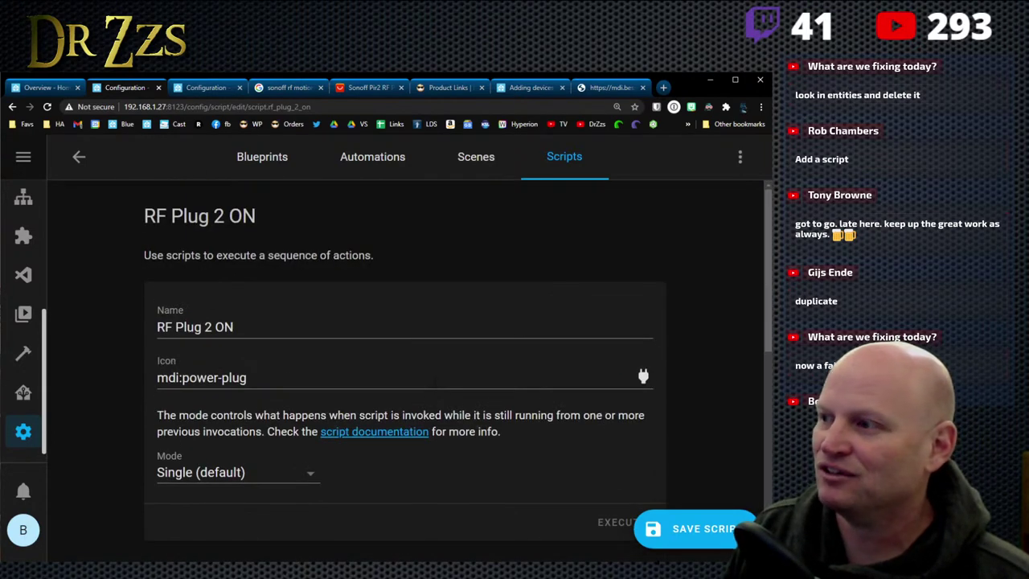
pyautogui.click(705, 530)
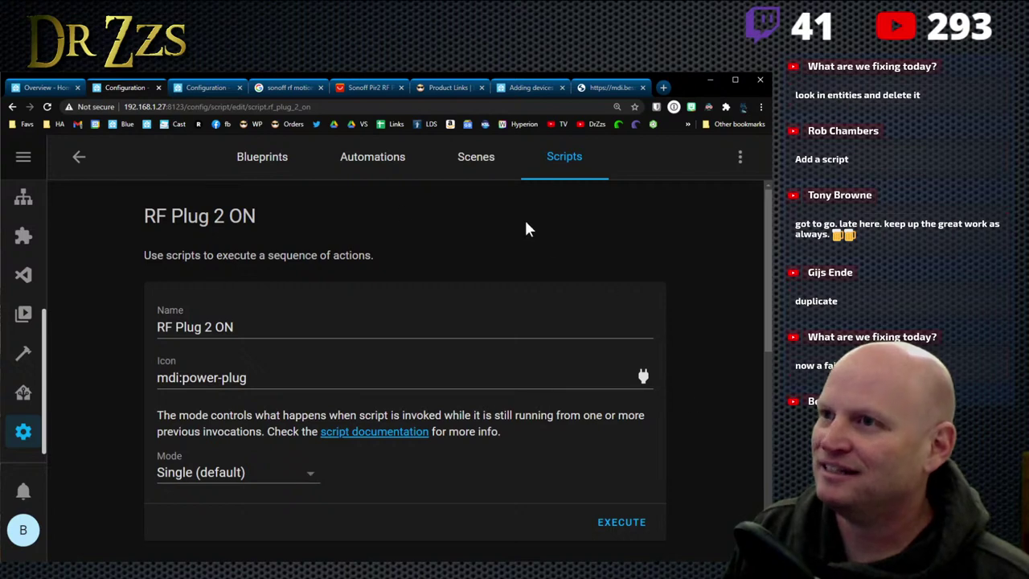
# Step: Rename the duplicated RF Plug 2 Off script as RF Plug 2 OFF, check its plug_2_off command, and save the script
pyautogui.click(78, 158)
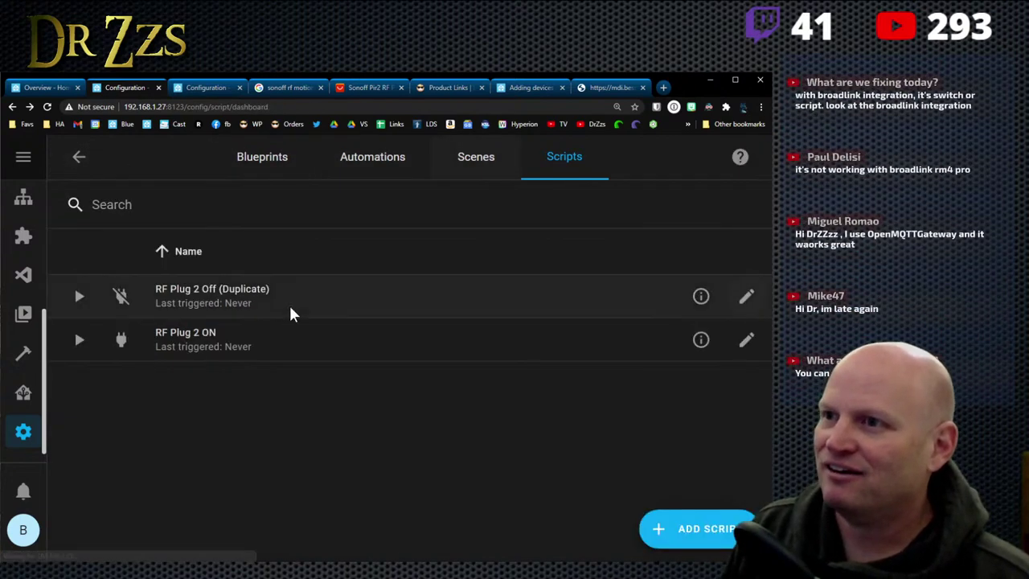
pyautogui.click(747, 296)
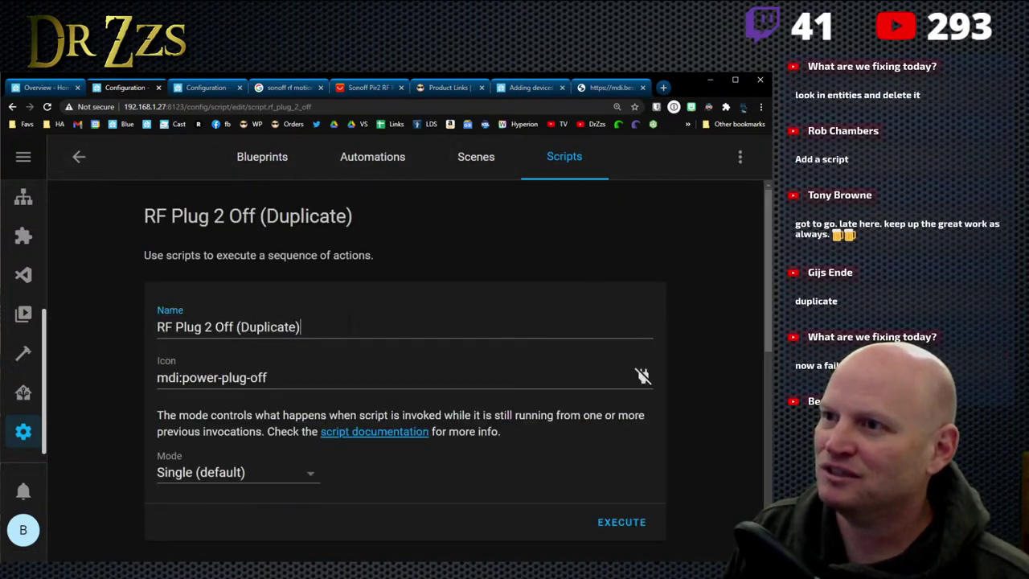
pyautogui.click(301, 326)
pyautogui.press('BackSpace')
pyautogui.press('BackSpace')
pyautogui.press('BackSpace')
pyautogui.press('BackSpace')
pyautogui.press('BackSpace')
pyautogui.press('BackSpace')
pyautogui.press('BackSpace')
pyautogui.press('BackSpace')
pyautogui.press('BackSpace')
pyautogui.press('BackSpace')
pyautogui.press('BackSpace')
pyautogui.press('BackSpace')
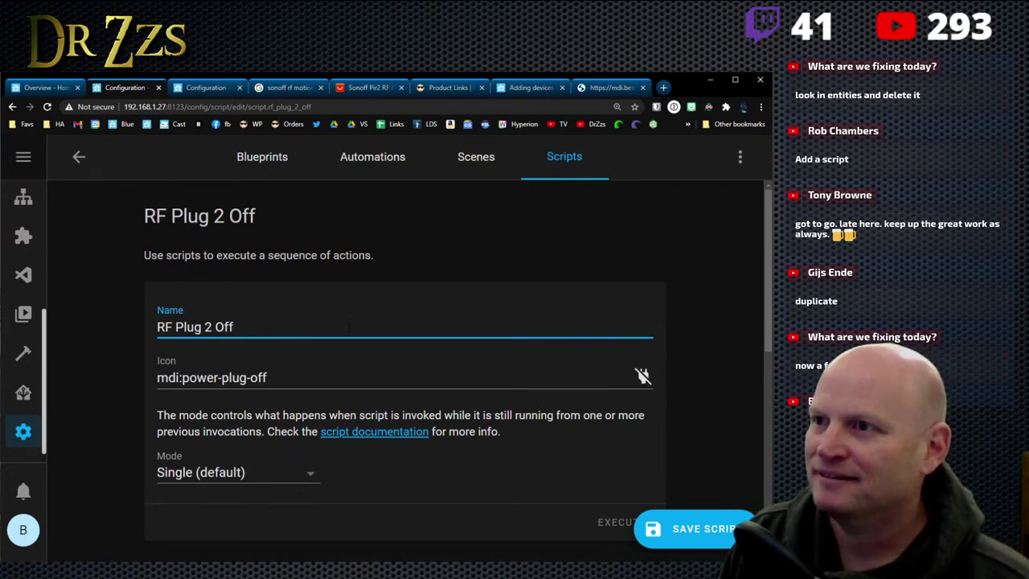
pyautogui.press('BackSpace')
pyautogui.press('BackSpace')
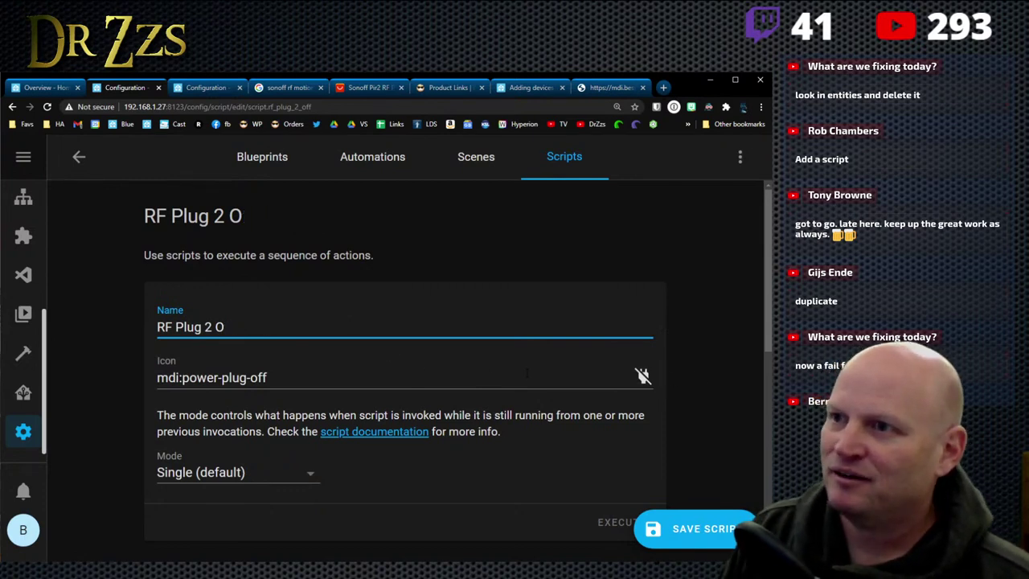
pyautogui.write('OFF')
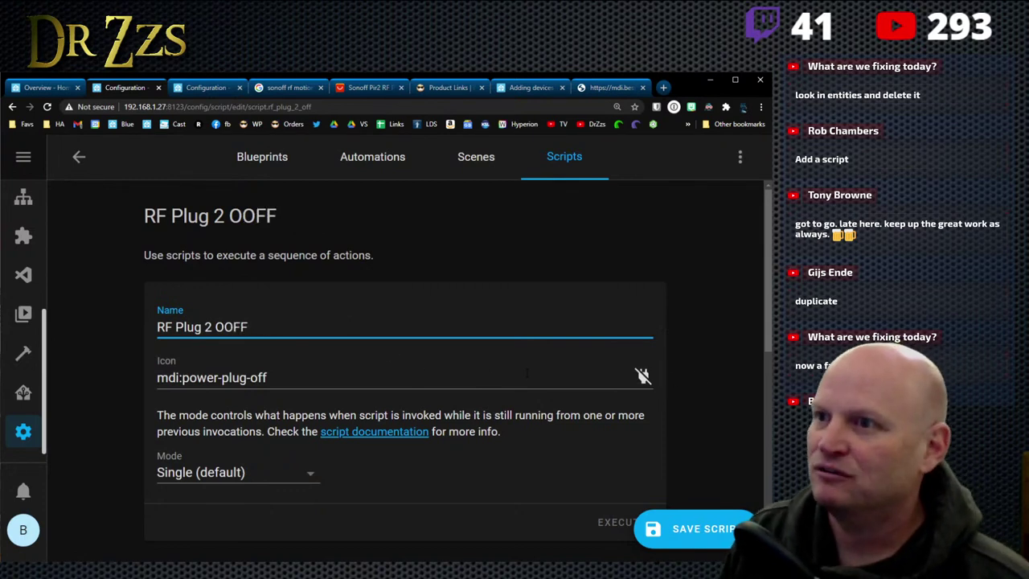
pyautogui.press('BackSpace')
pyautogui.press('BackSpace')
pyautogui.press('BackSpace')
pyautogui.write('FF')
pyautogui.click(717, 392)
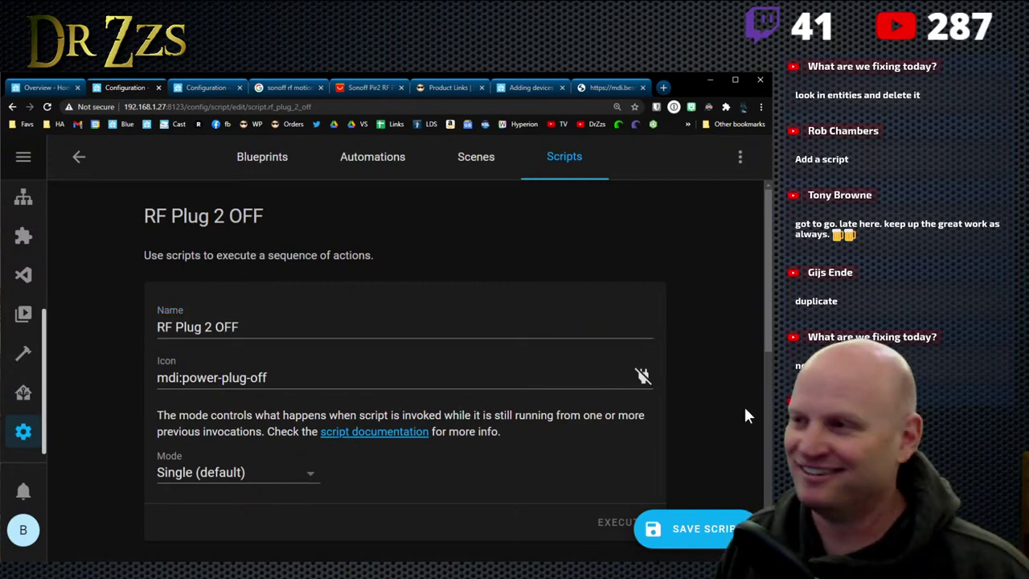
pyautogui.scroll(-3, 742, 408)
pyautogui.scroll(-3, 740, 417)
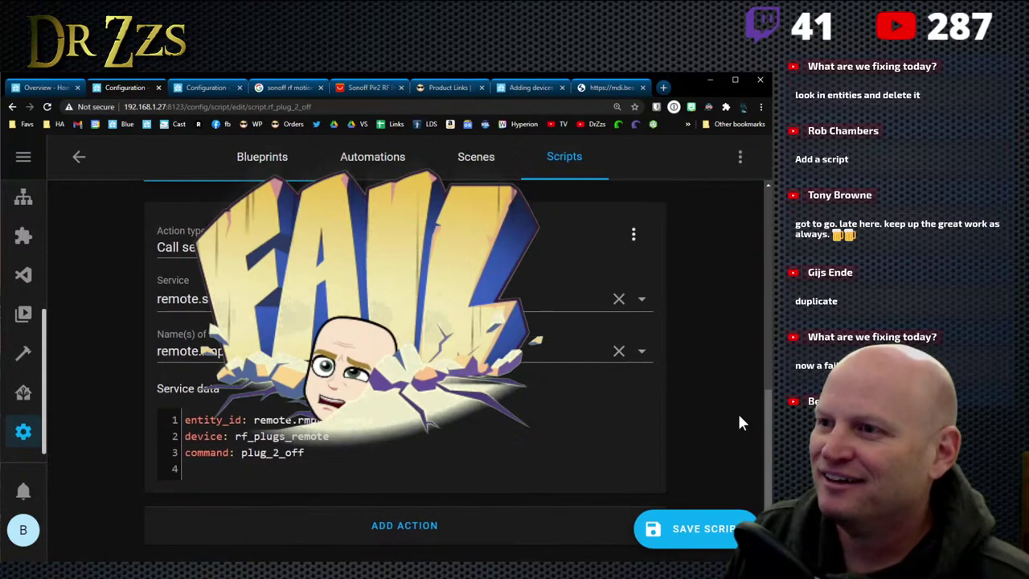
pyautogui.scroll(6, 709, 362)
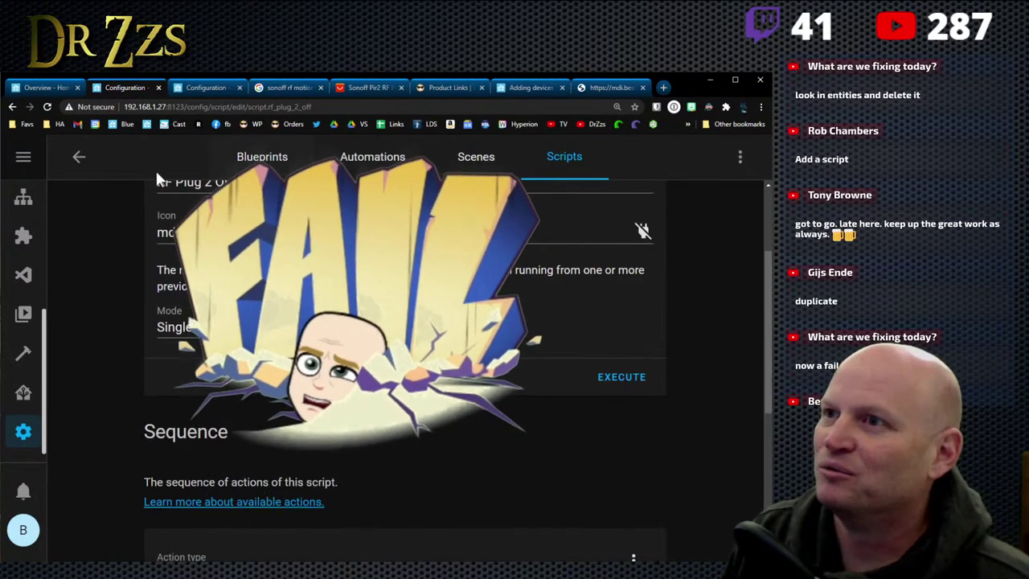
# Step: Return to the script list and test-run RF Plug 2 OFF, RF Plug 2 ON, and RF Plug 2 OFF again
pyautogui.click(79, 159)
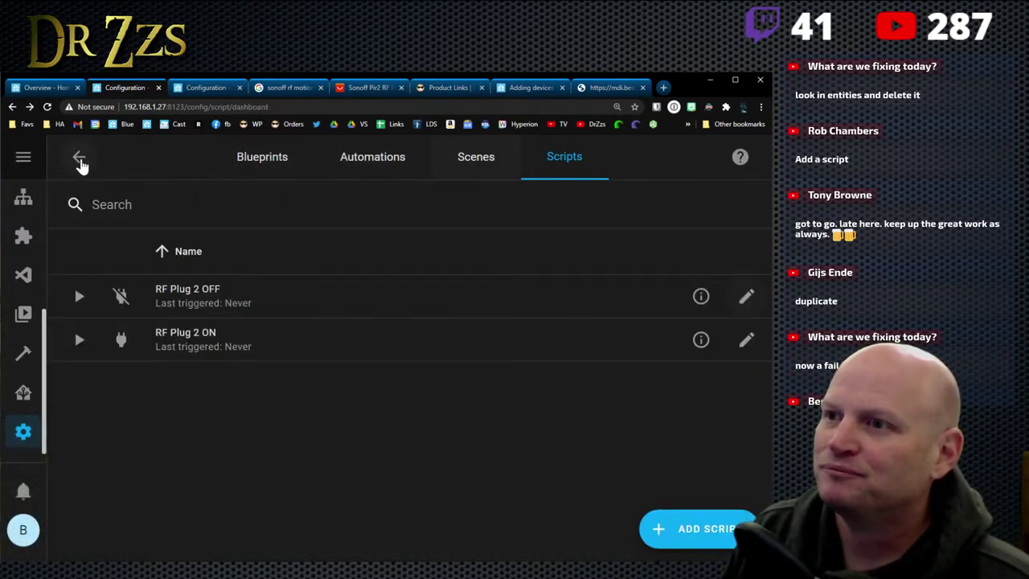
pyautogui.click(79, 297)
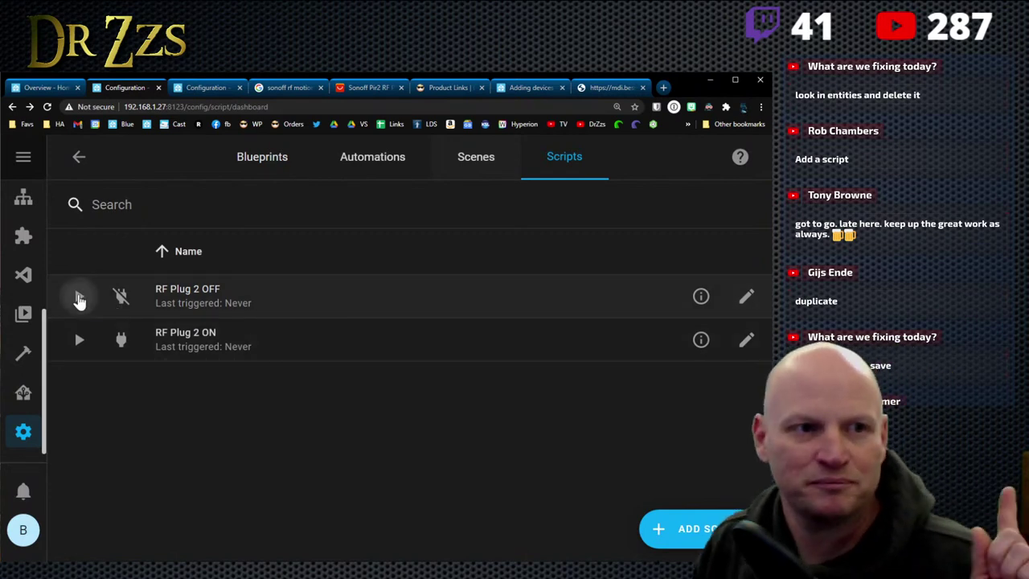
pyautogui.click(79, 347)
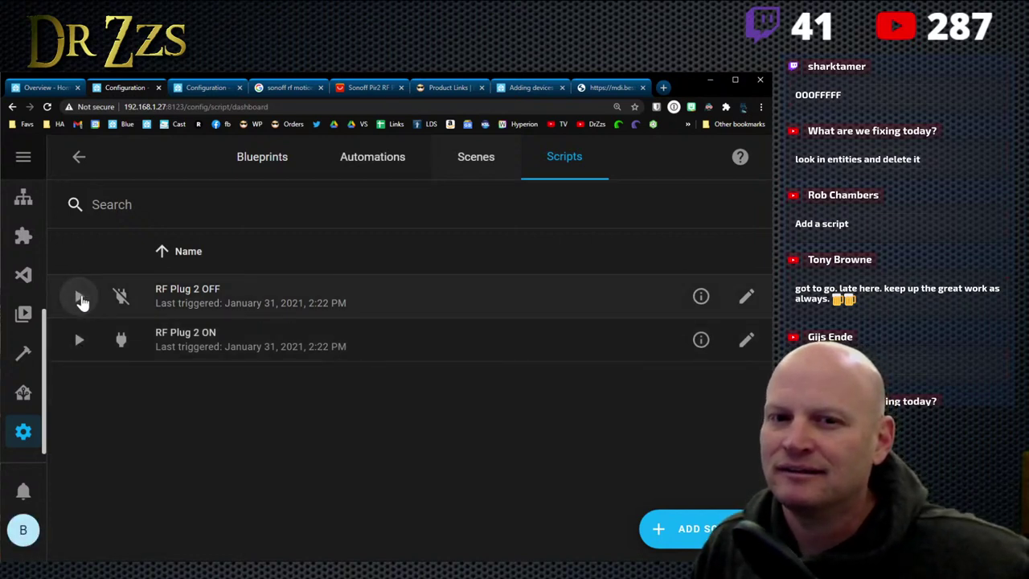
pyautogui.click(81, 299)
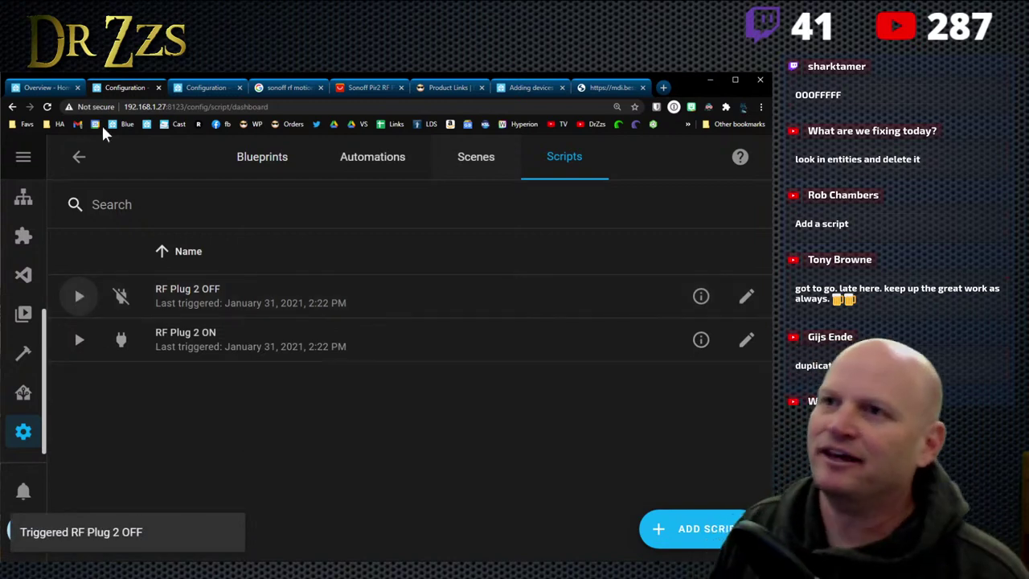
# Step: Put the main dashboard into edit mode and start a new Button card on its home view
pyautogui.click(80, 157)
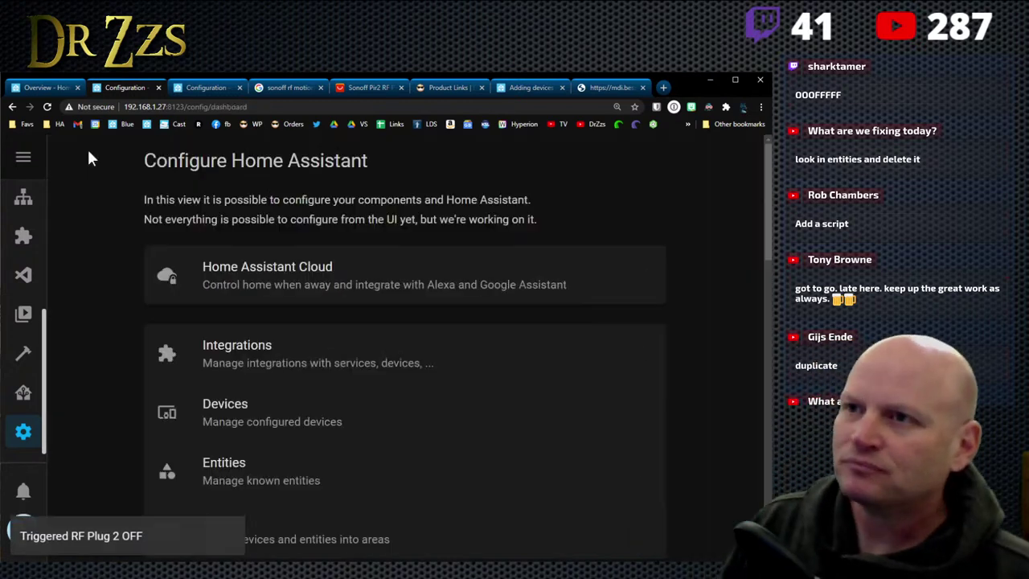
pyautogui.scroll(3, 24, 201)
pyautogui.click(24, 206)
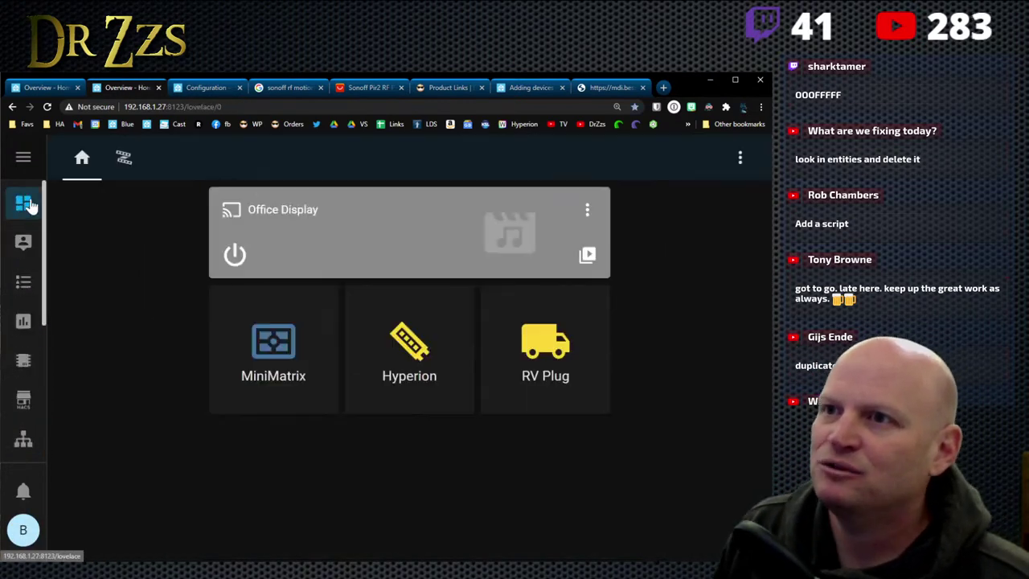
pyautogui.click(743, 158)
pyautogui.click(704, 206)
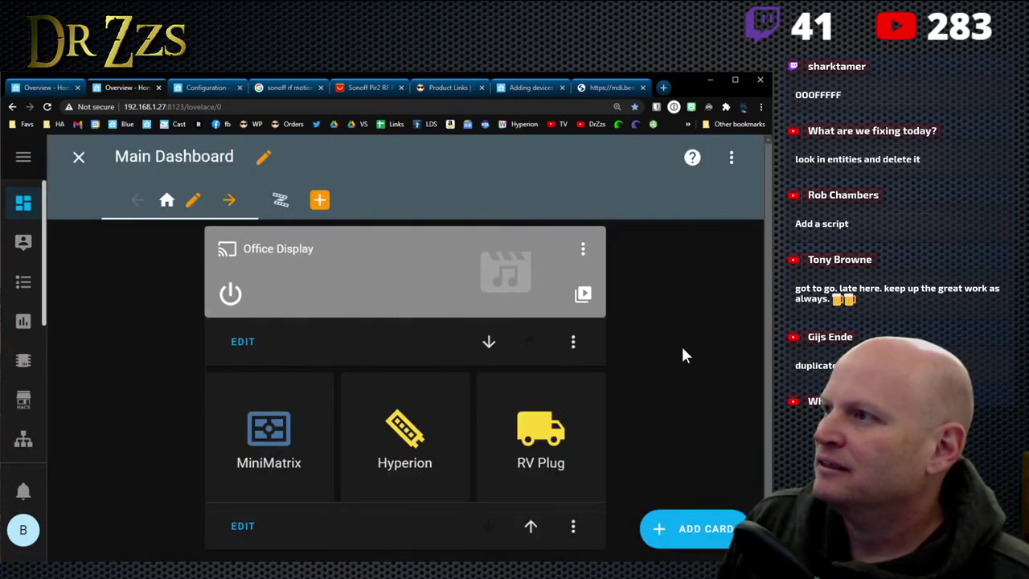
pyautogui.click(701, 530)
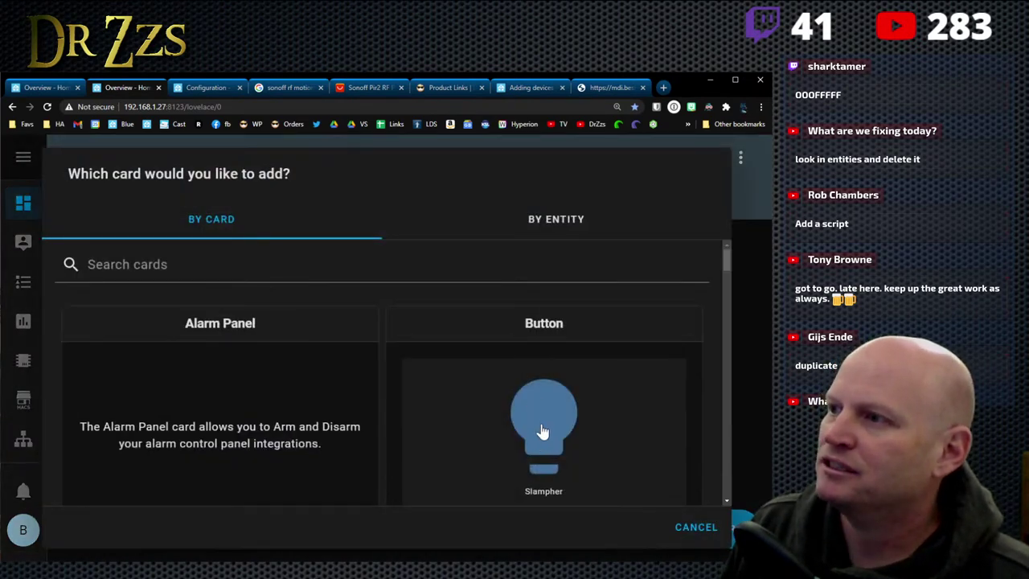
pyautogui.click(543, 431)
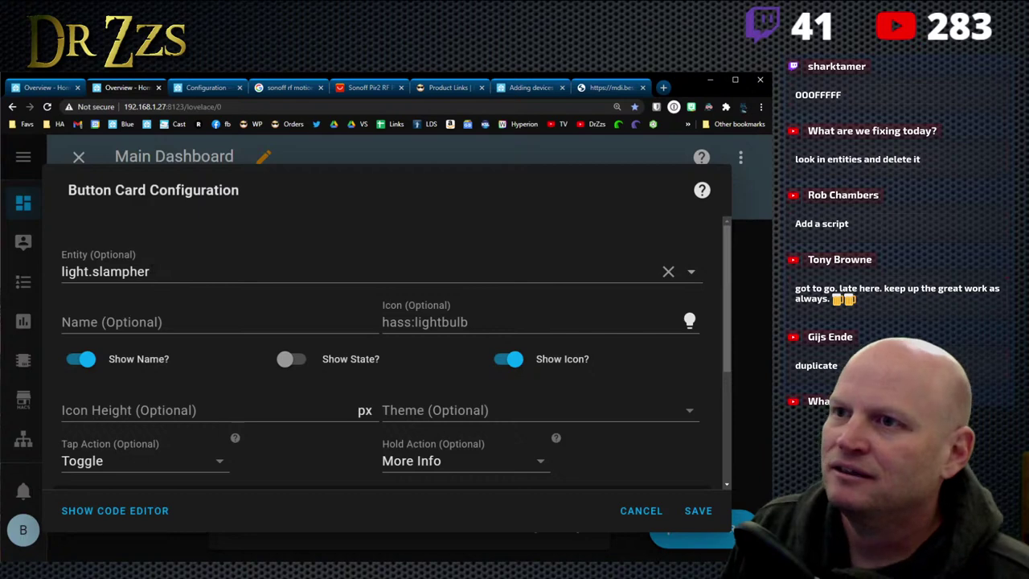
# Step: Set the new button card's entity to script.rf_plug_2_on
pyautogui.moveTo(151, 272); pyautogui.dragTo(28, 274)
pyautogui.write('scr')
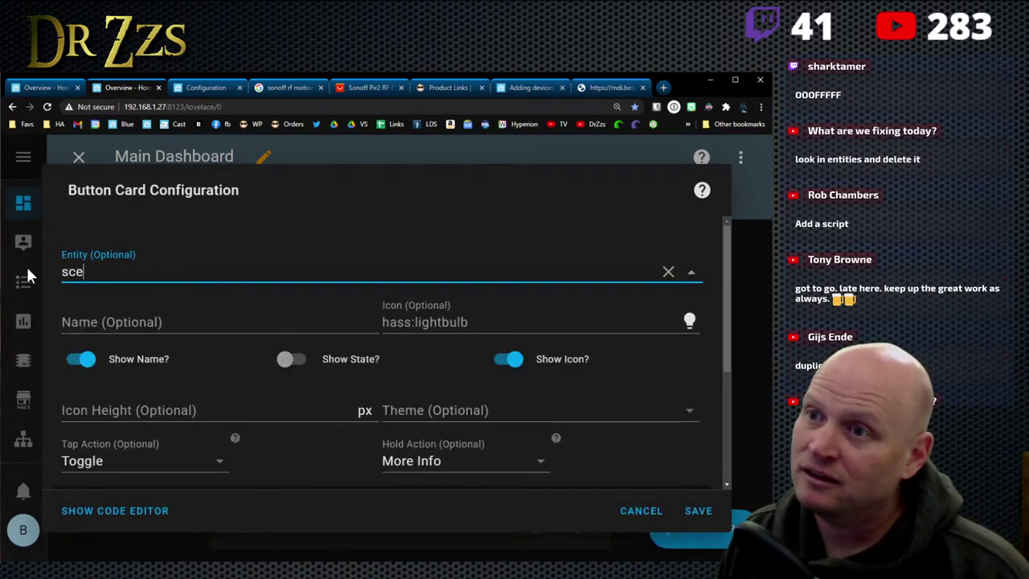
pyautogui.click(166, 366)
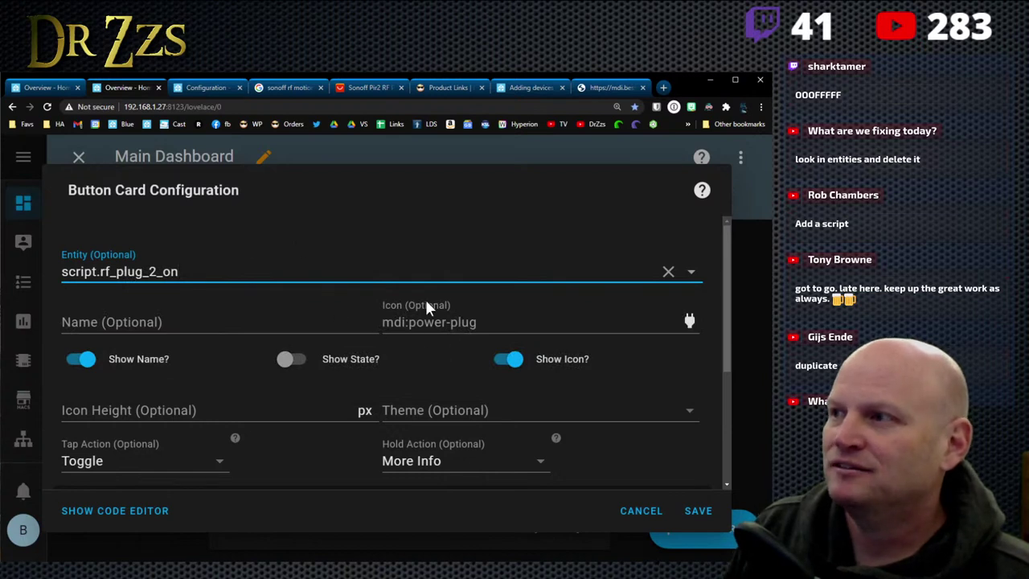
# Step: Change the button card's tap action to Call Service
pyautogui.scroll(-2, 126, 346)
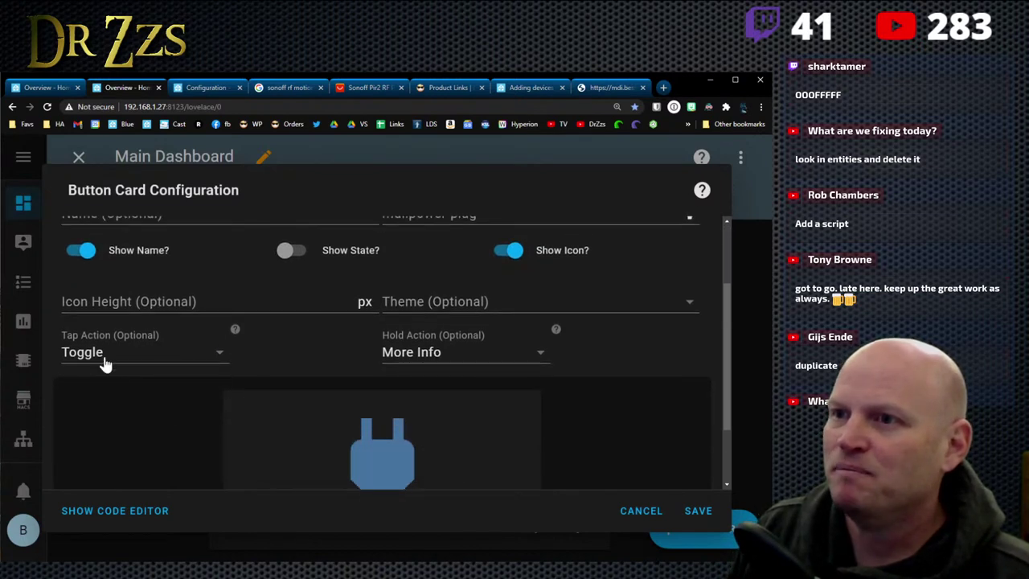
pyautogui.click(153, 354)
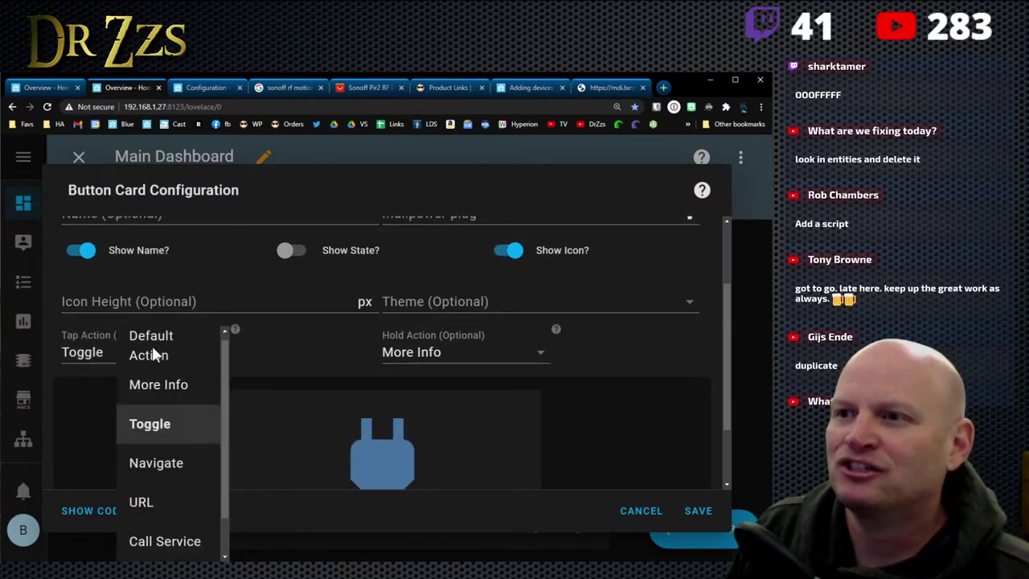
pyautogui.scroll(-1, 179, 456)
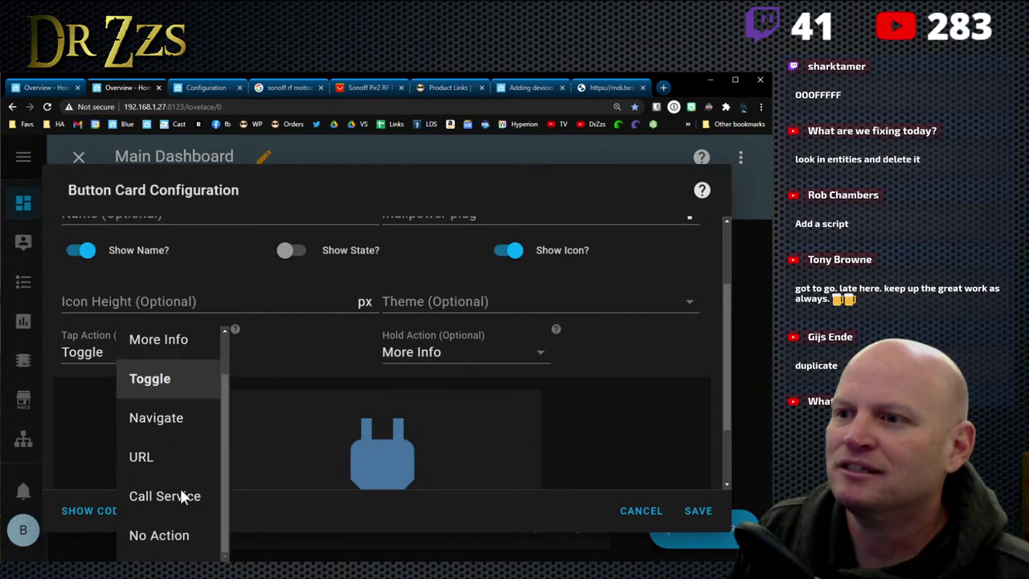
pyautogui.scroll(1, 180, 492)
pyautogui.scroll(-1, 167, 470)
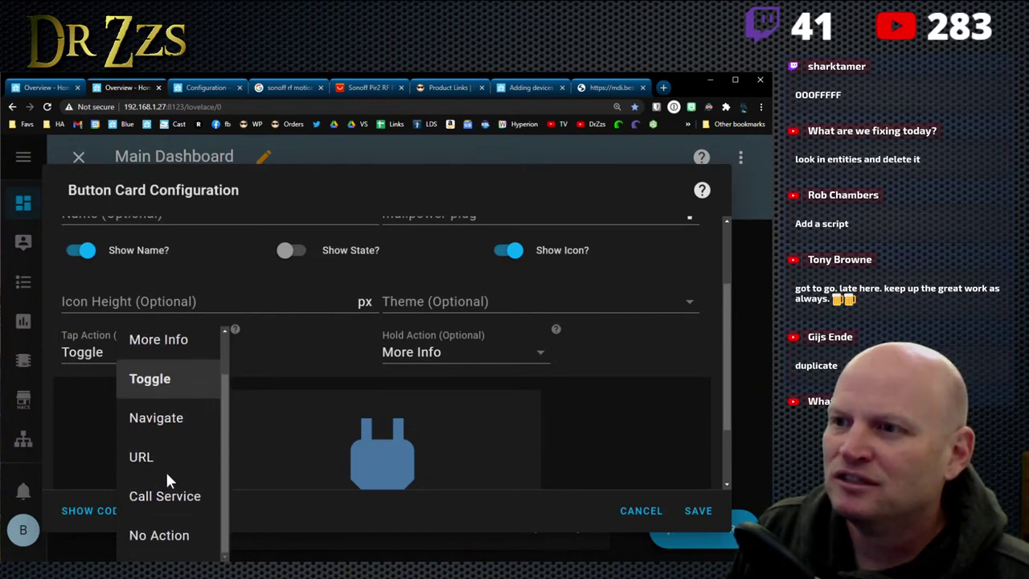
pyautogui.click(170, 498)
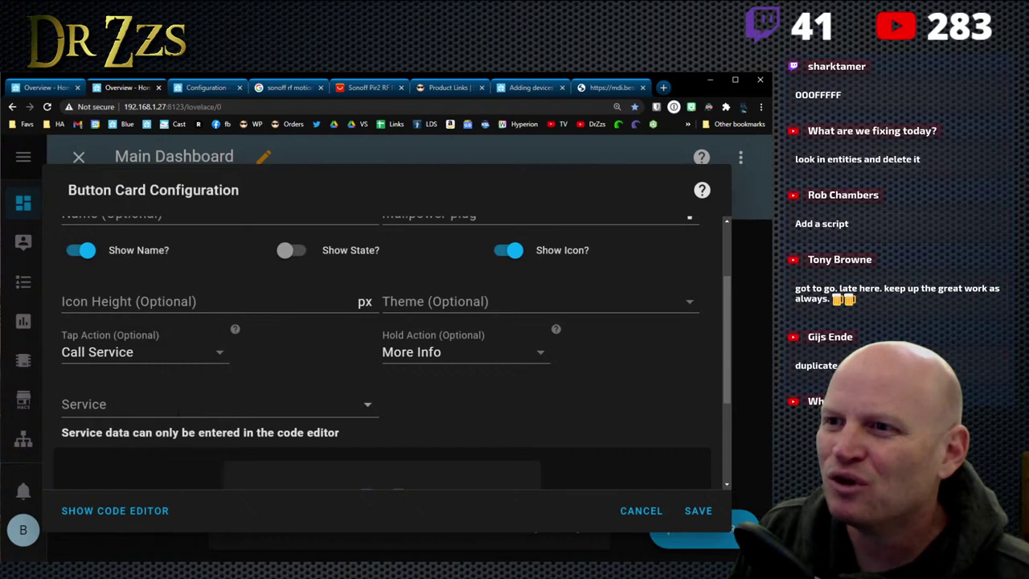
# Step: Choose script.rf_plug_2_on as the service called by the button card's tap action and review the card's settings
pyautogui.scroll(2, 231, 406)
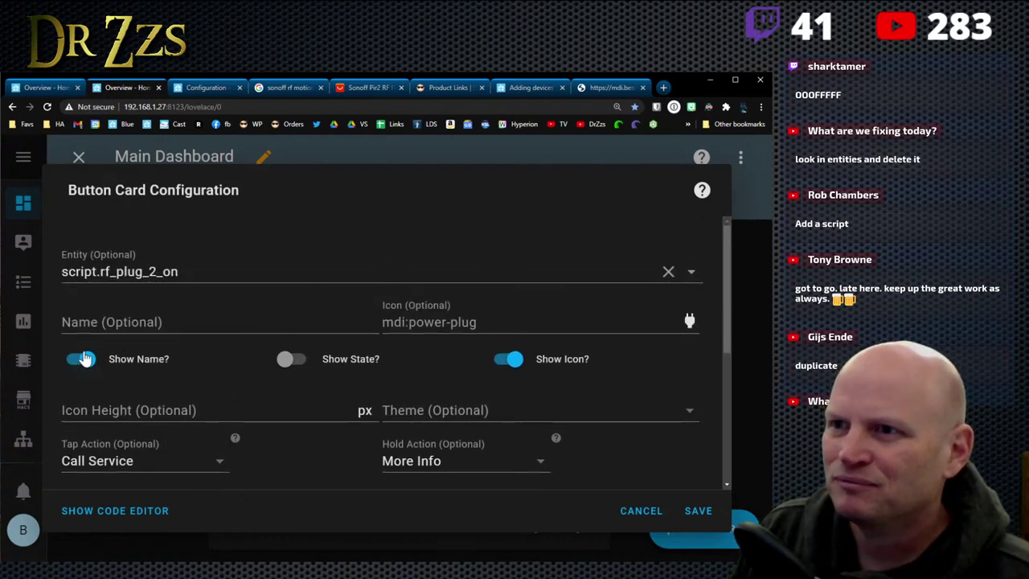
pyautogui.scroll(-3, 211, 434)
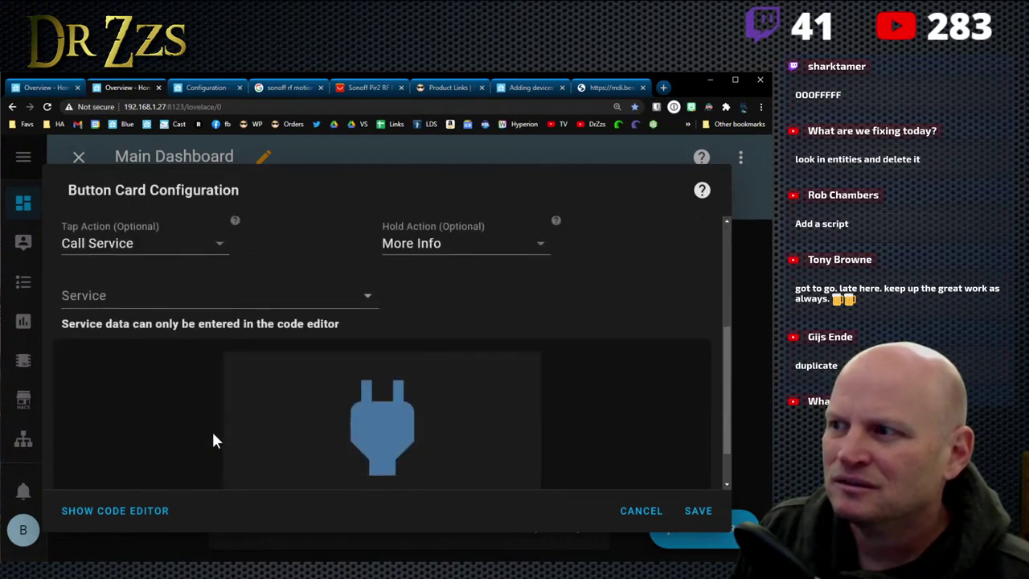
pyautogui.scroll(-1, 213, 434)
pyautogui.scroll(3, 213, 438)
pyautogui.scroll(-3, 213, 438)
pyautogui.click(69, 249)
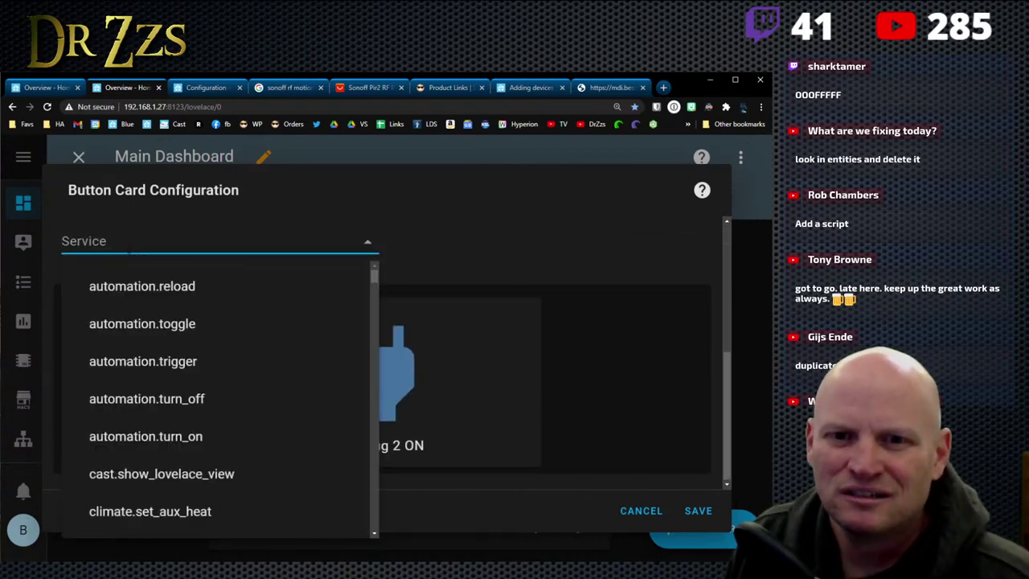
pyautogui.scroll(3, 272, 235)
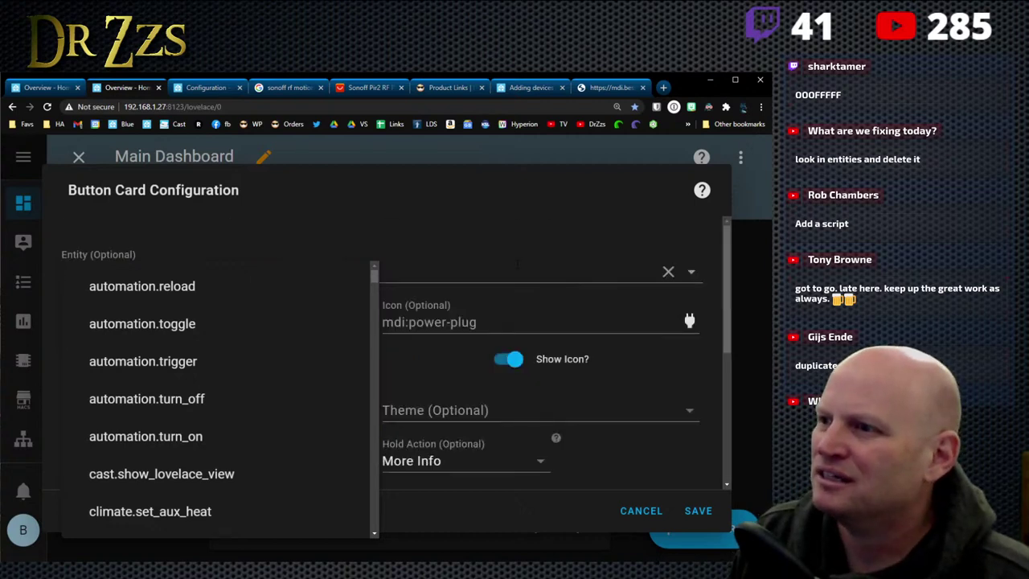
pyautogui.scroll(-3, 291, 450)
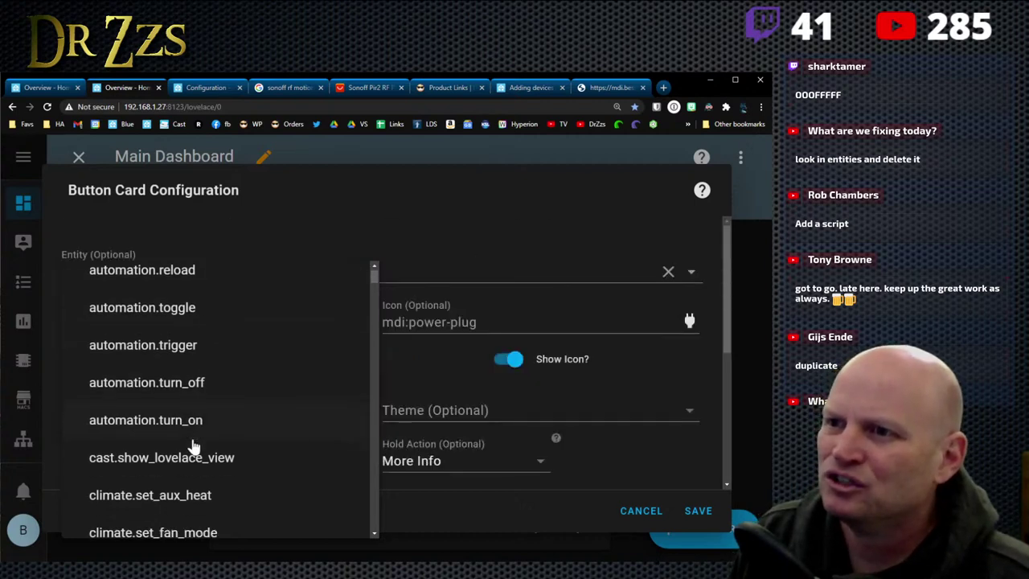
pyautogui.scroll(-10, 192, 446)
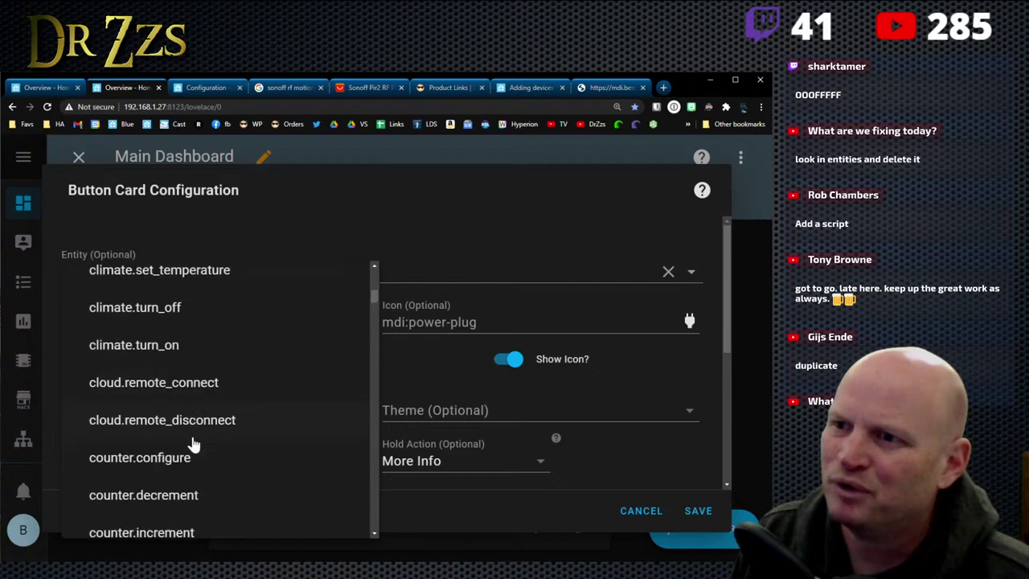
pyautogui.scroll(-10, 193, 442)
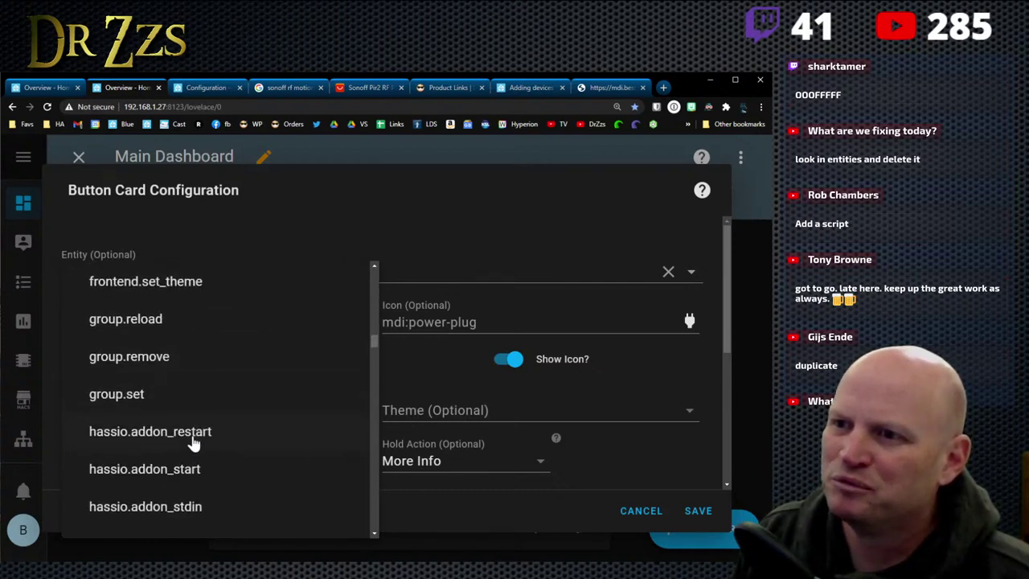
pyautogui.write('sc')
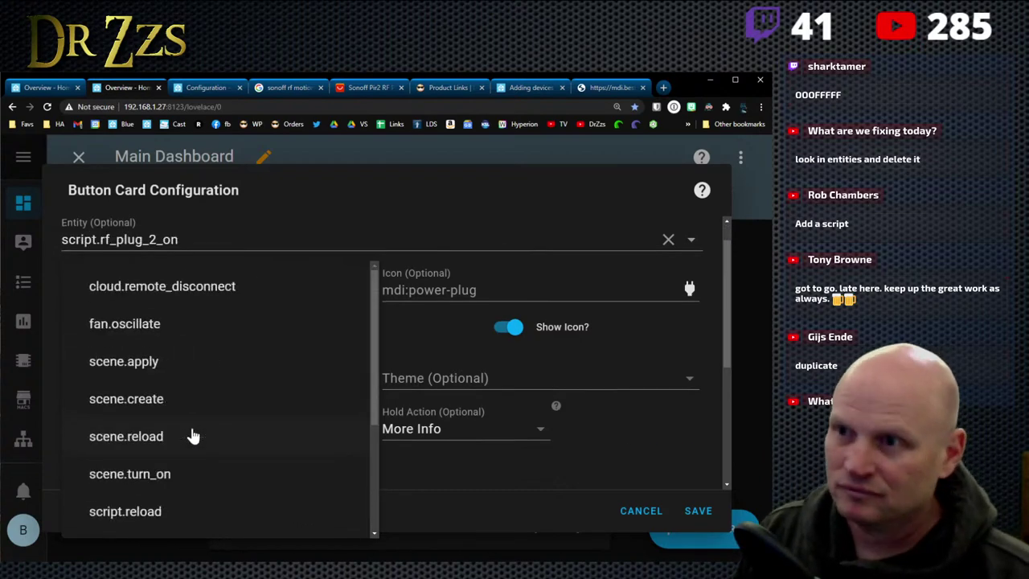
pyautogui.scroll(-3, 177, 420)
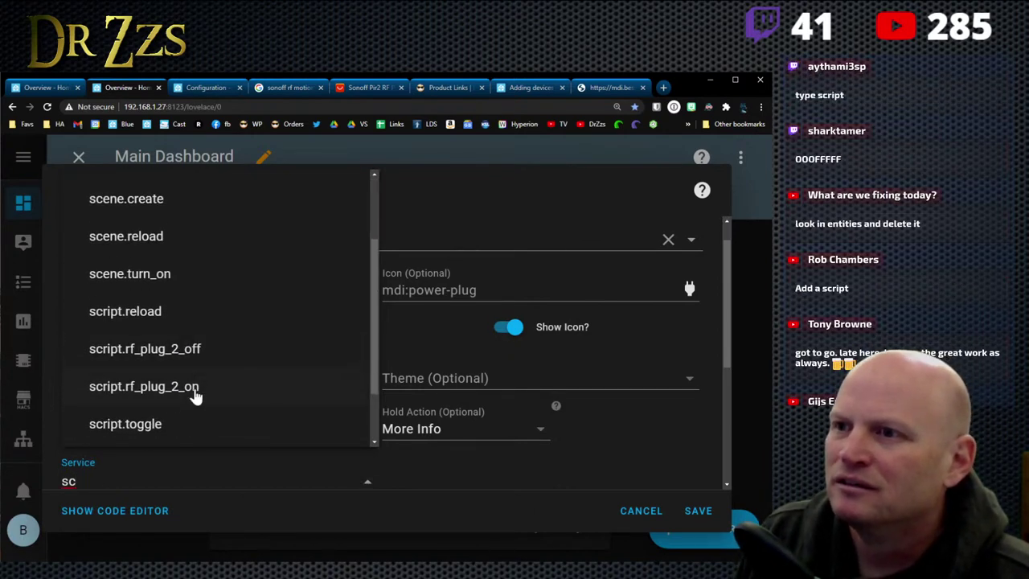
pyautogui.click(194, 389)
pyautogui.scroll(-2, 277, 418)
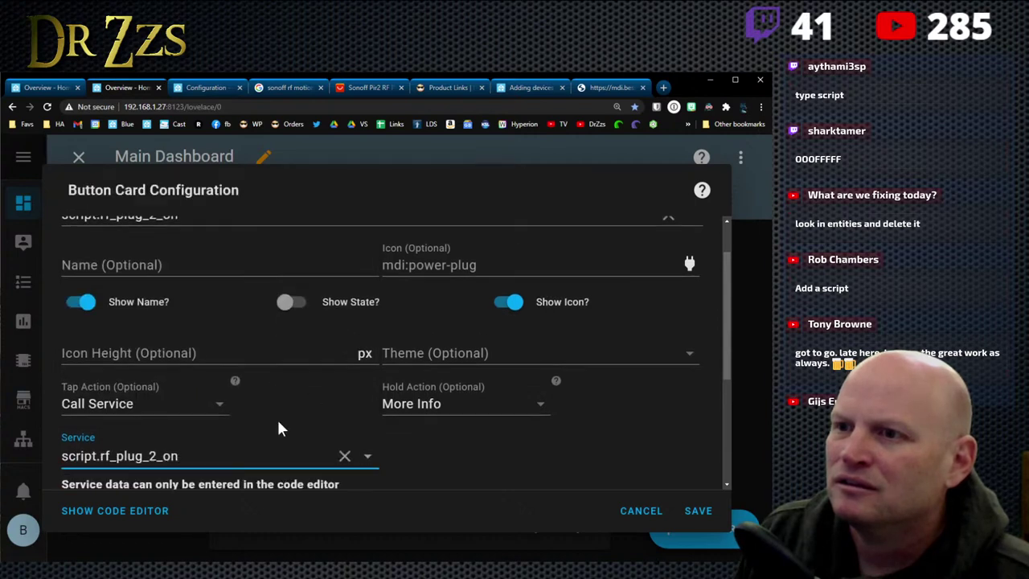
pyautogui.scroll(-2, 278, 427)
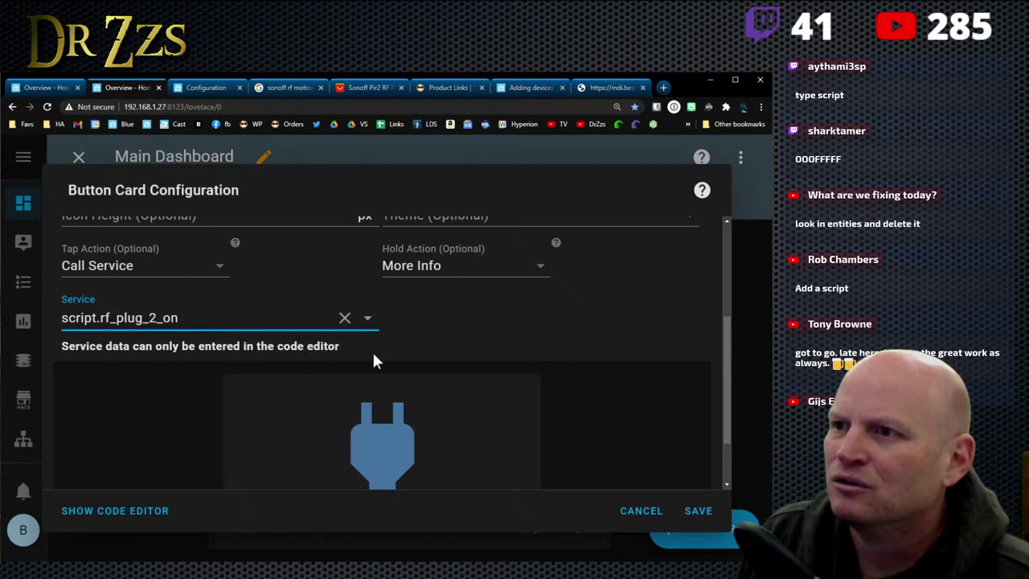
# Step: Save the RF Plug 2 ON button card and leave the dashboard's edit mode
pyautogui.scroll(-2, 522, 434)
pyautogui.click(700, 511)
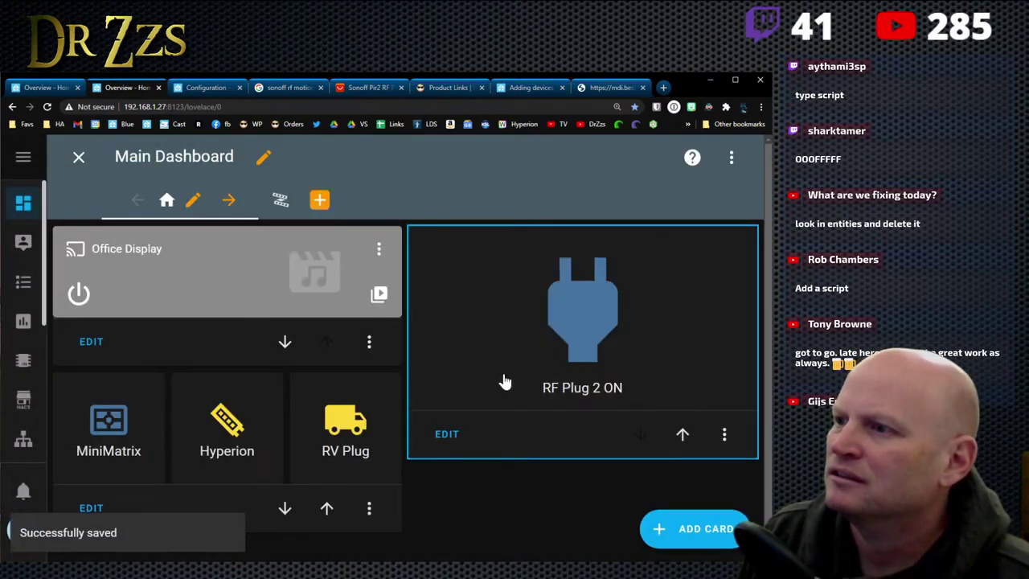
pyautogui.click(79, 157)
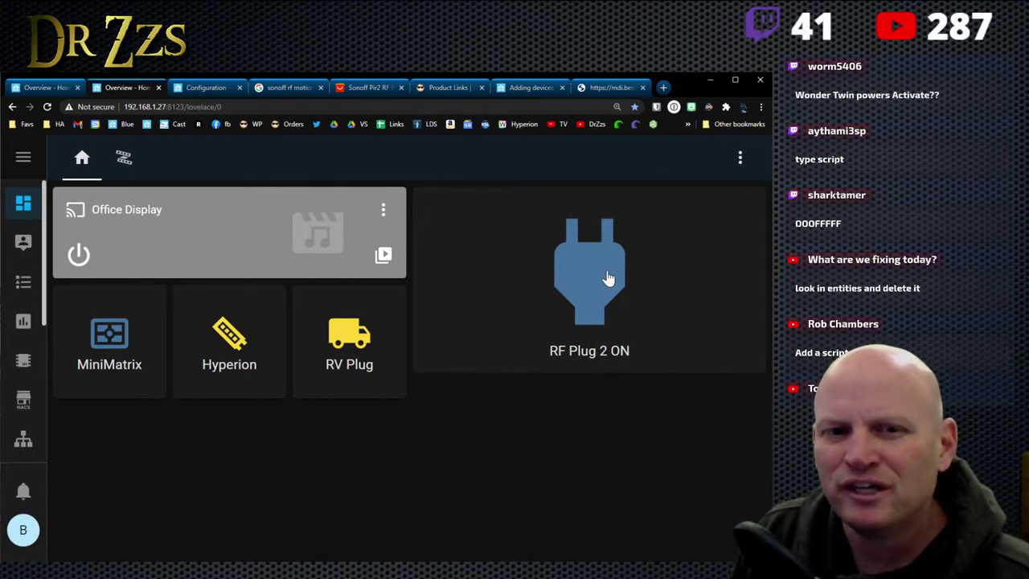
# Step: Put the main dashboard back into edit mode and start a second Button card on the home view
pyautogui.click(740, 160)
pyautogui.click(704, 205)
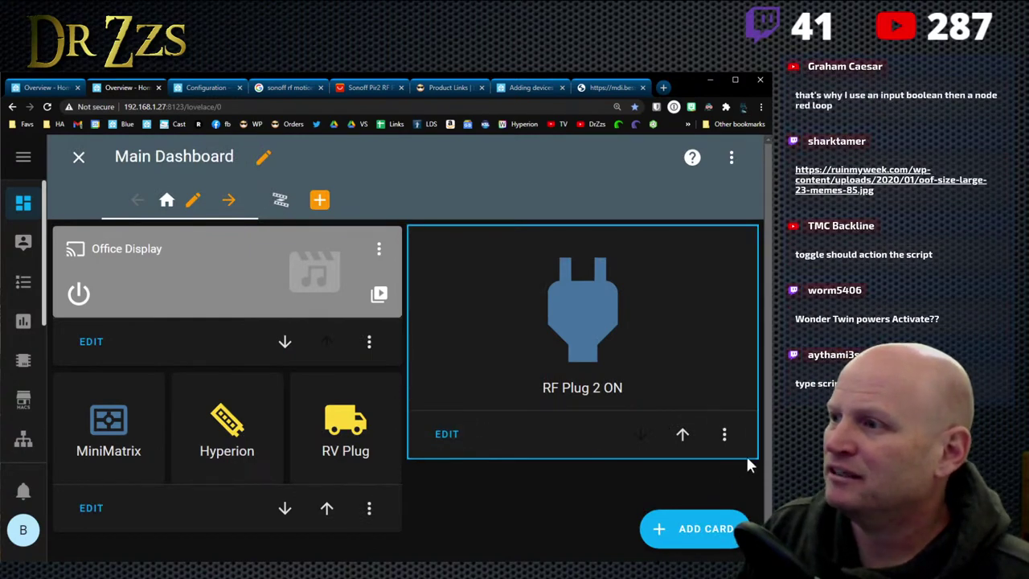
pyautogui.click(693, 531)
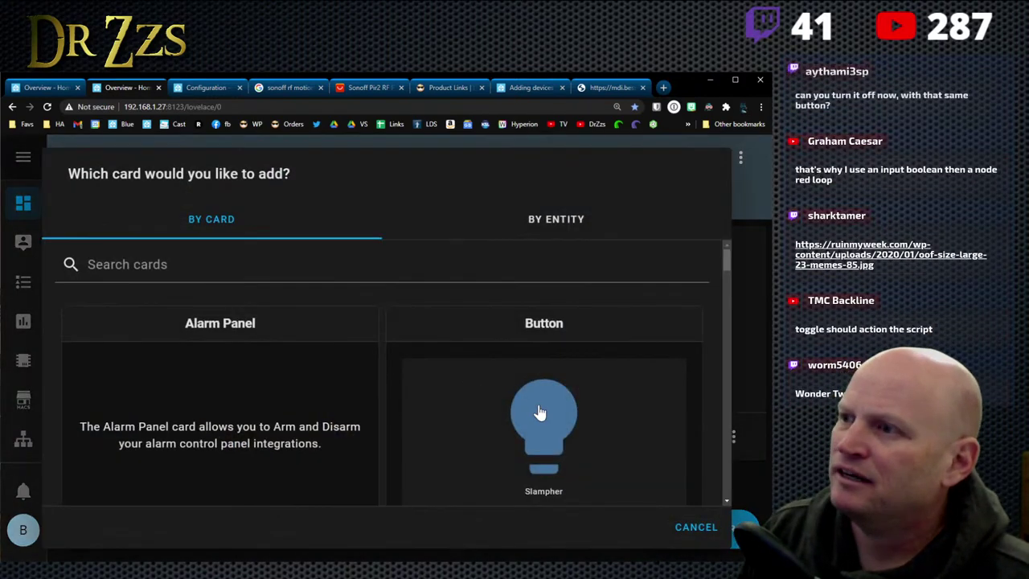
pyautogui.click(539, 413)
# Step: Set the new button card's entity to script.rf_plug_2_off
pyautogui.doubleClick(129, 271)
pyautogui.hotkey('ctrl', 'a')
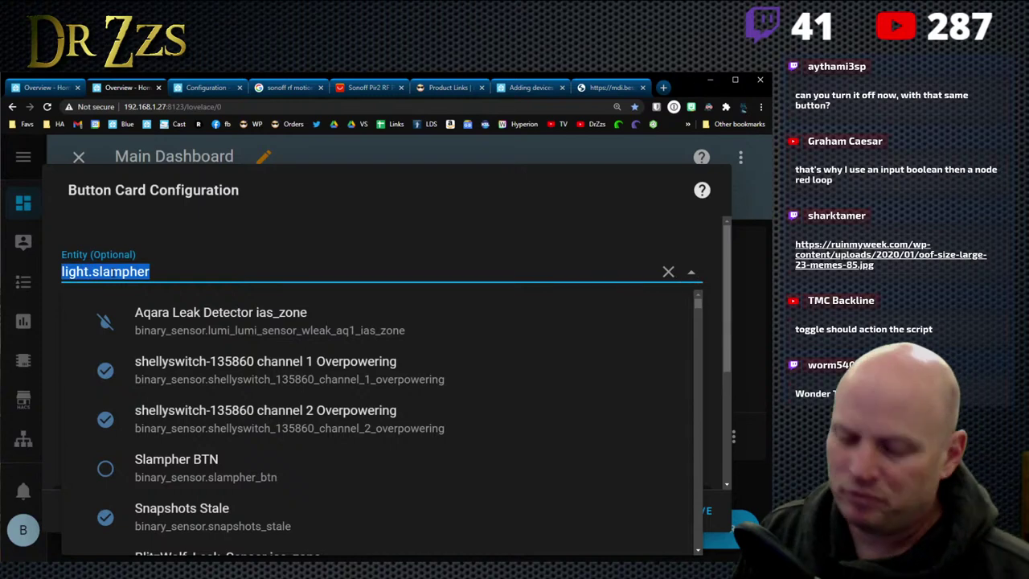
pyautogui.write('scu')
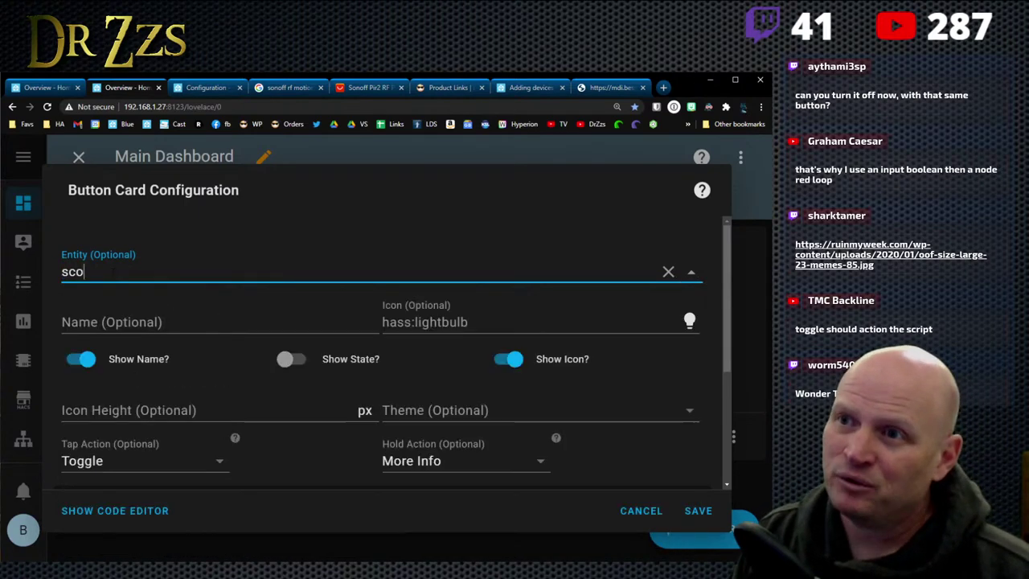
pyautogui.press('BackSpace')
pyautogui.write('ipp')
pyautogui.press('BackSpace')
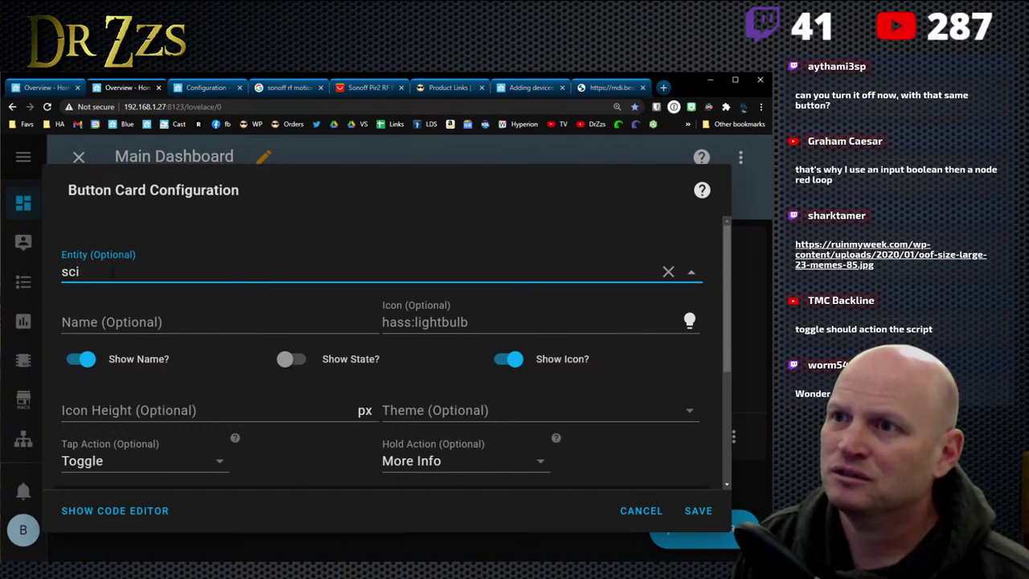
pyautogui.click(193, 329)
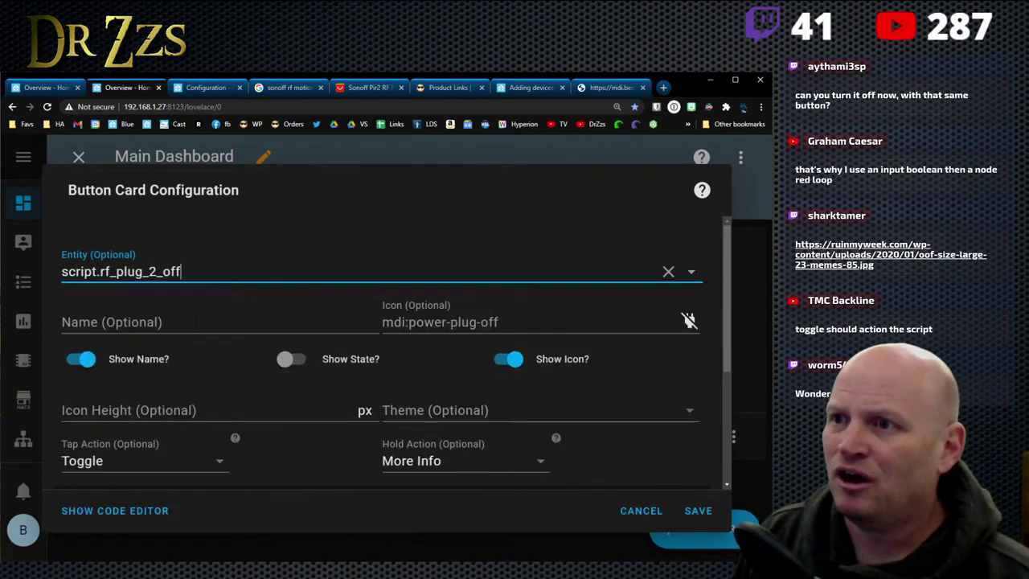
# Step: Review and save the RF Plug 2 OFF button card, and leave the dashboard's edit mode
pyautogui.scroll(-3, 233, 426)
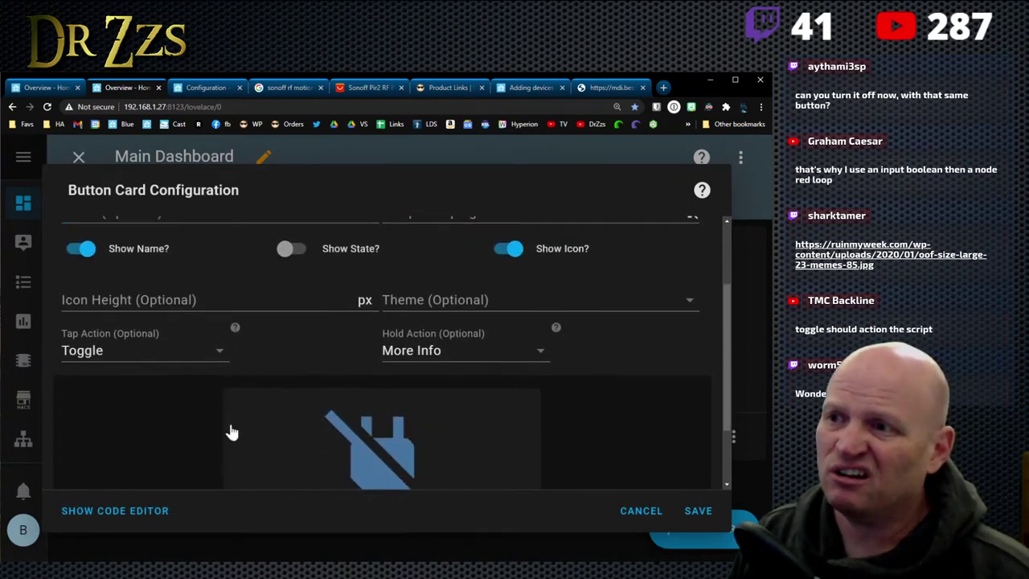
pyautogui.scroll(3, 321, 414)
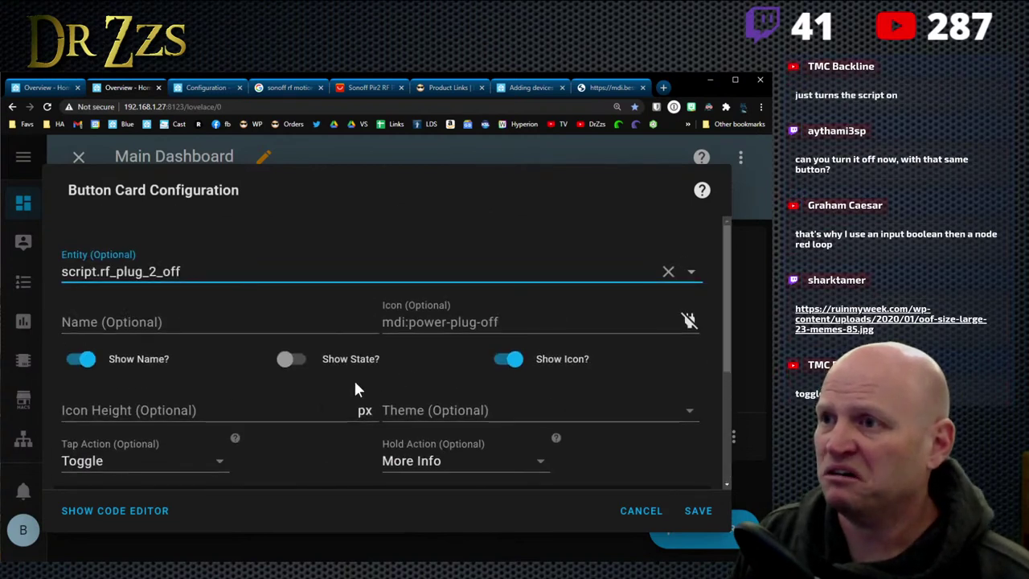
pyautogui.click(704, 519)
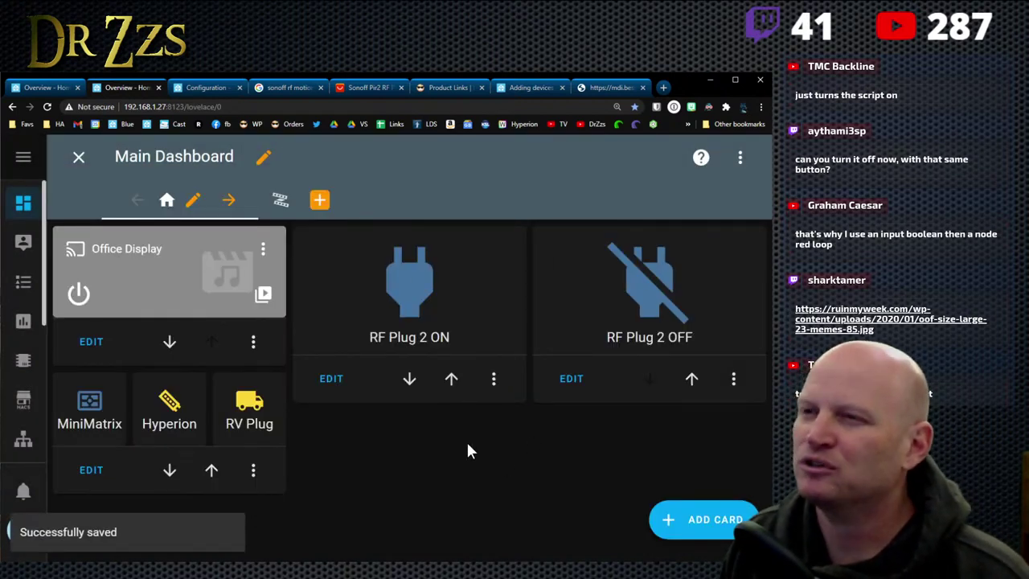
pyautogui.click(79, 157)
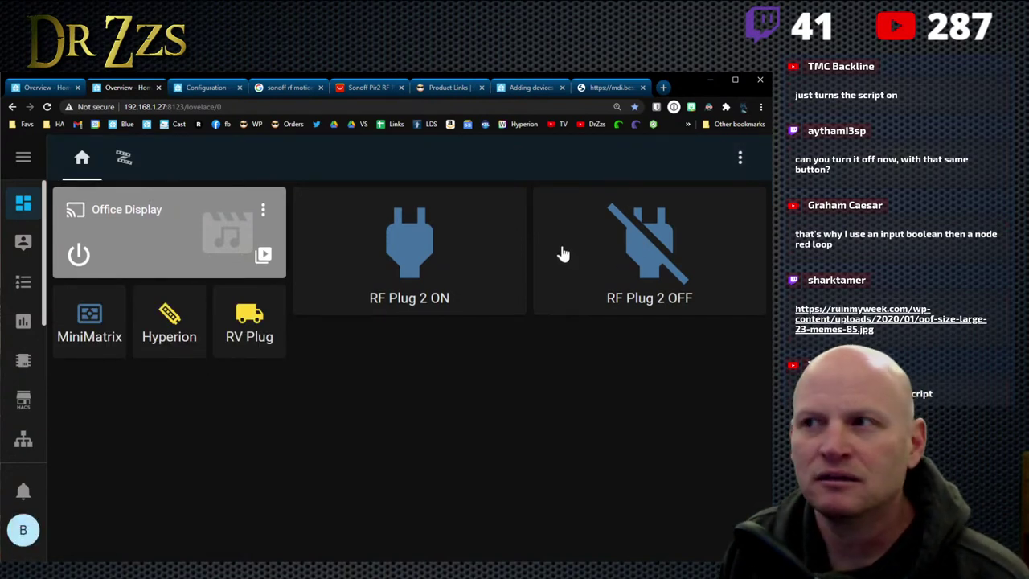
# Step: Test the plug buttons on the dashboard by triggering RF Plug 2 OFF several times and RF Plug 2 ON once
pyautogui.click(655, 264)
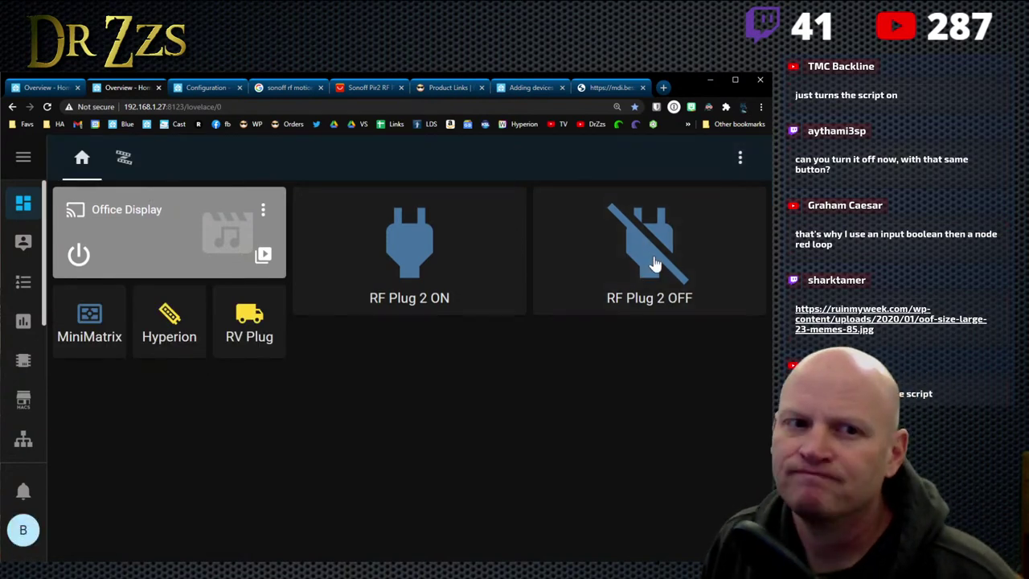
pyautogui.click(644, 255)
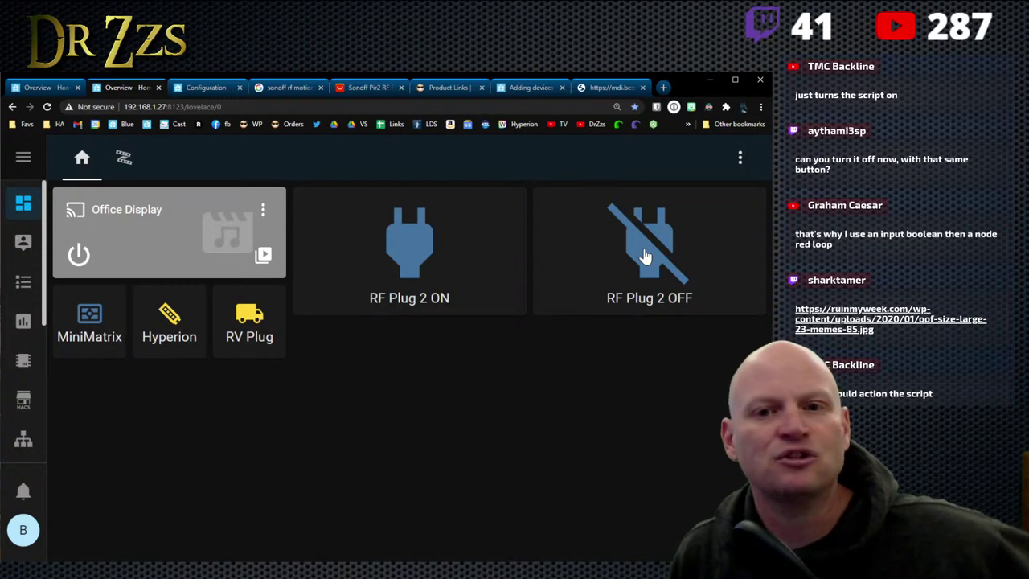
pyautogui.click(645, 256)
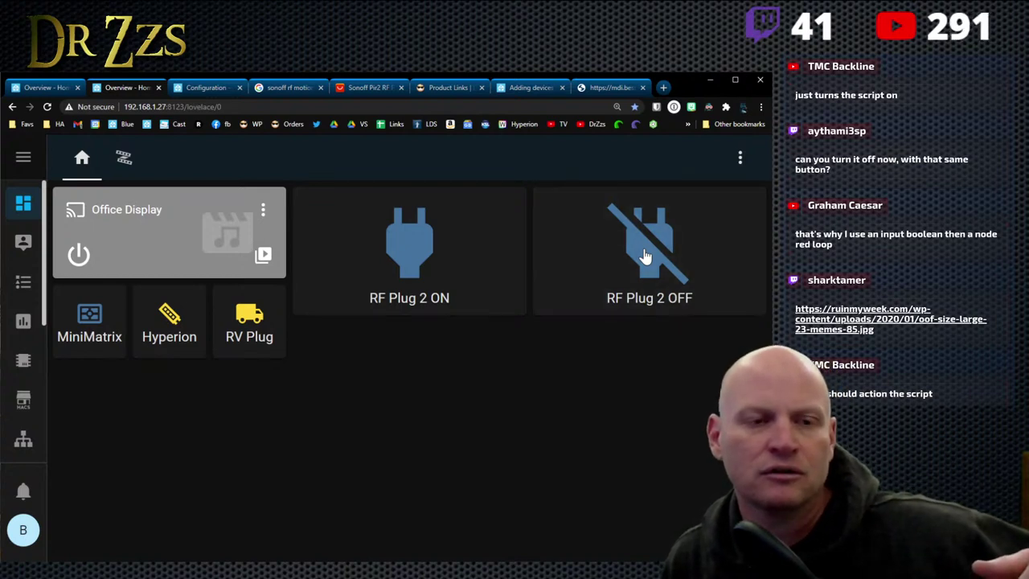
pyautogui.click(644, 255)
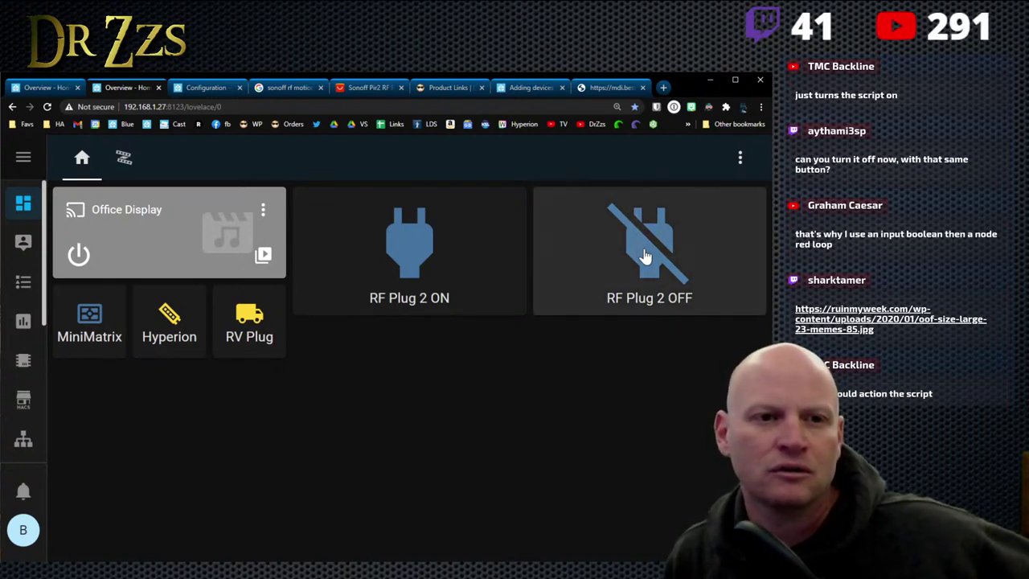
pyautogui.click(430, 255)
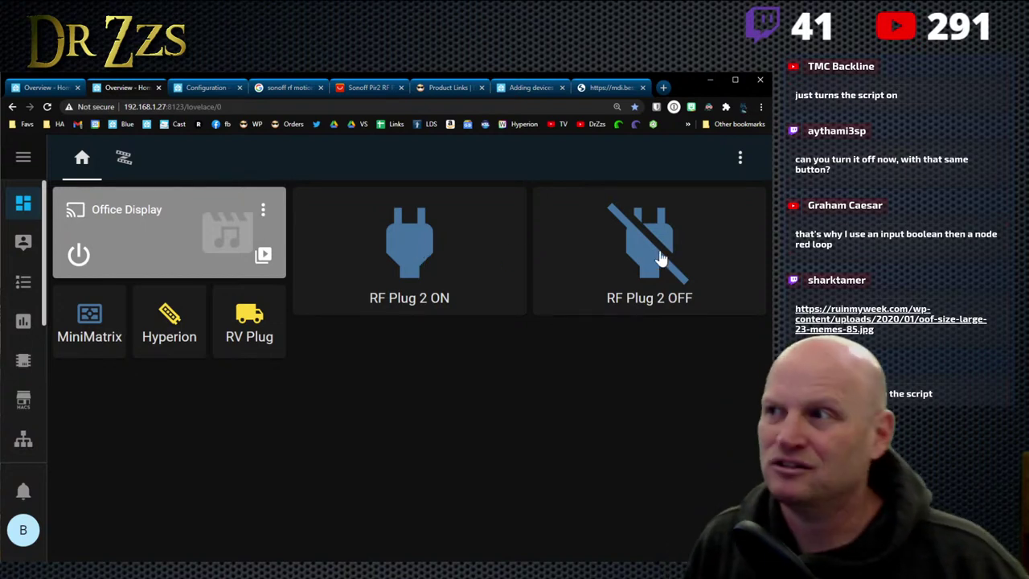
# Step: Reopen the RF Plug 2 OFF button card for editing and change its tap action to Call Service
pyautogui.click(739, 160)
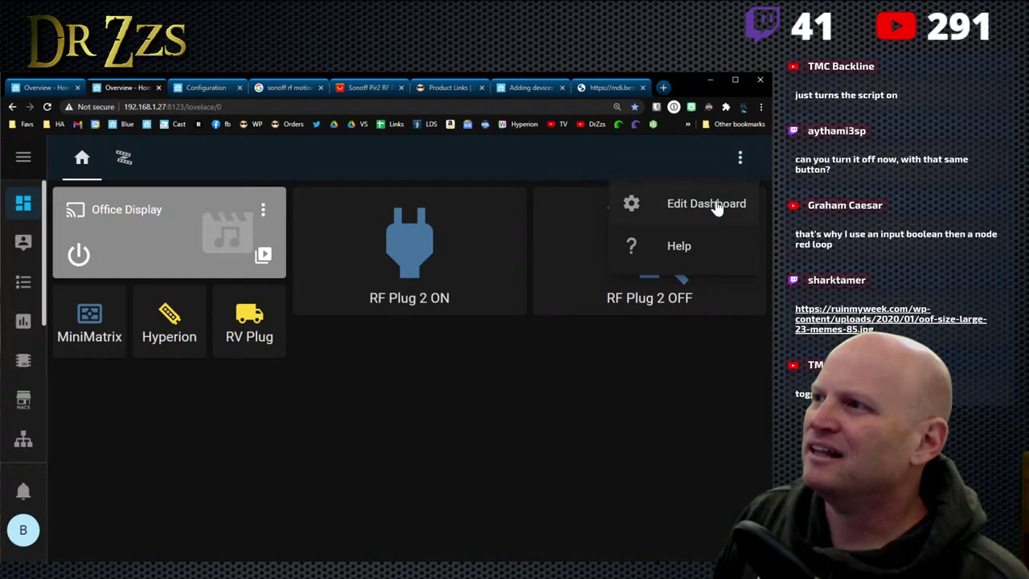
pyautogui.click(719, 204)
pyautogui.click(571, 381)
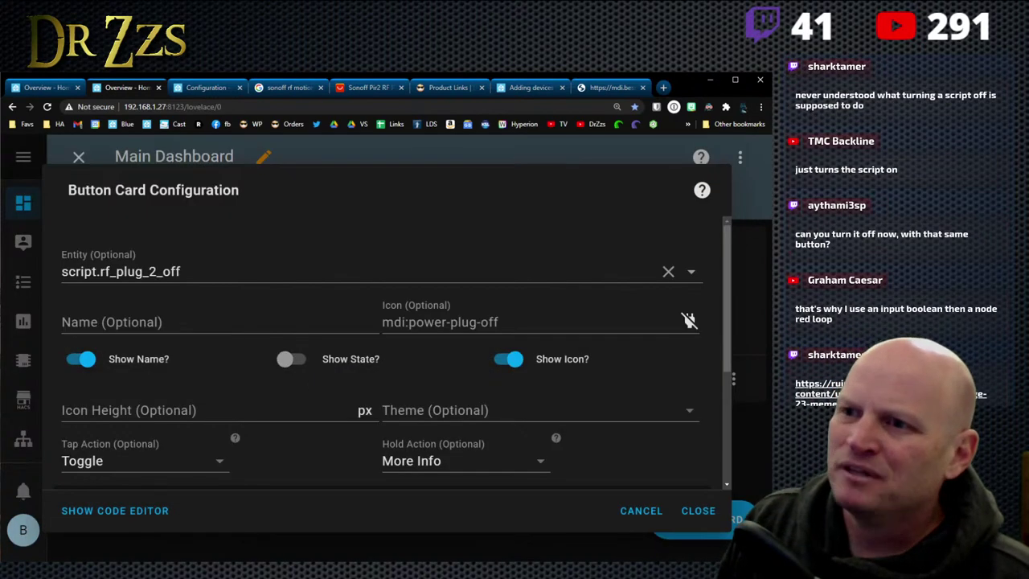
pyautogui.click(147, 469)
pyautogui.scroll(-2, 157, 465)
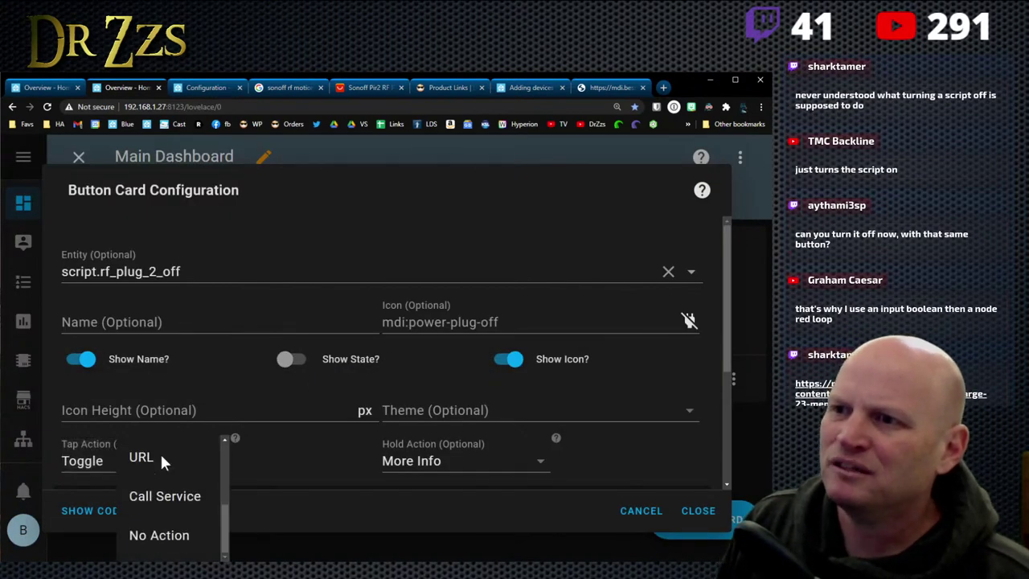
pyautogui.click(160, 501)
# Step: Choose script.rf_plug_2_off as the service called by the card's tap action
pyautogui.scroll(-3, 280, 451)
pyautogui.click(161, 349)
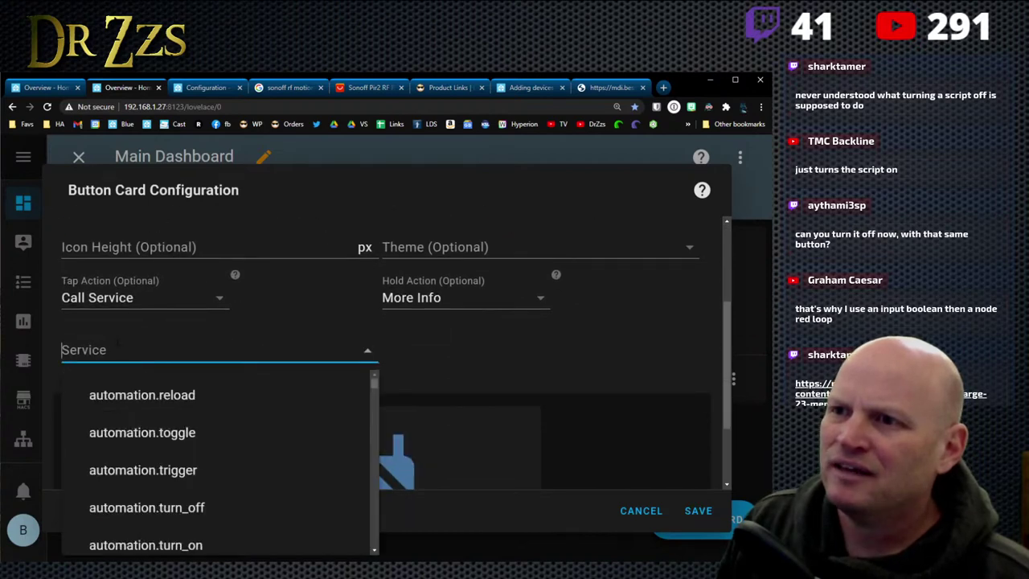
pyautogui.scroll(-15, 177, 430)
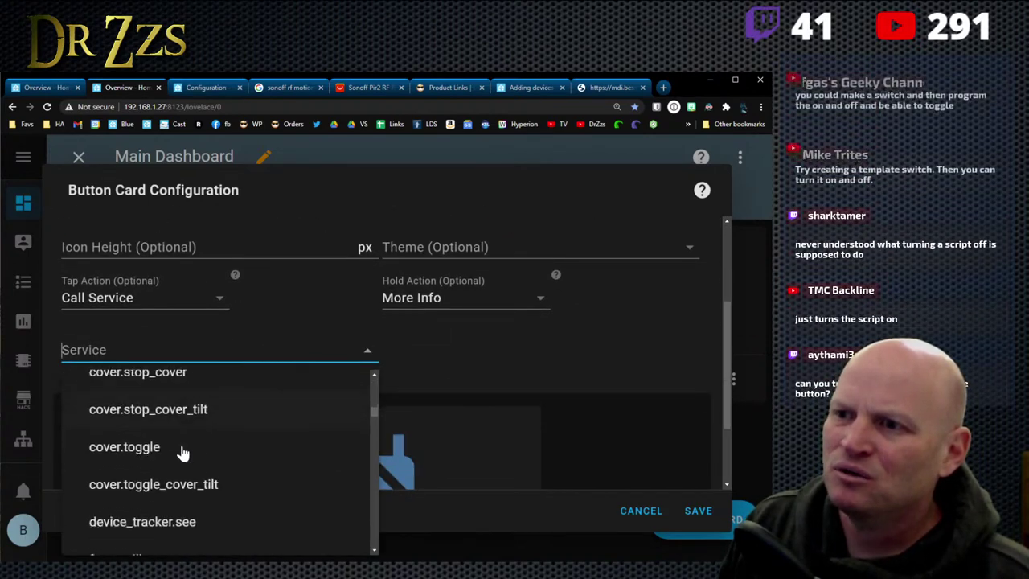
pyautogui.scroll(-10, 183, 454)
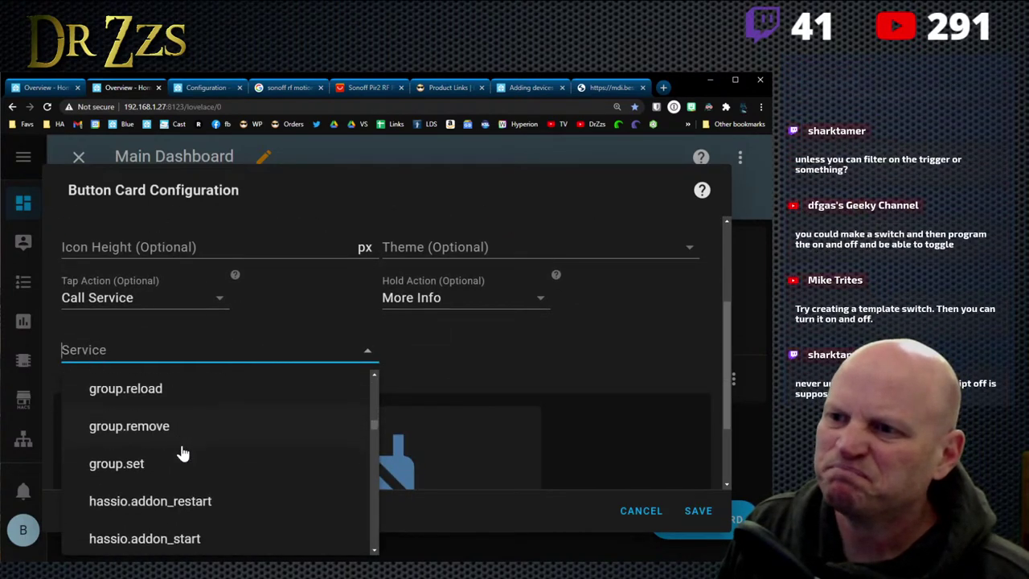
pyautogui.scroll(-5, 182, 453)
pyautogui.scroll(3, 180, 453)
pyautogui.scroll(-1, 180, 449)
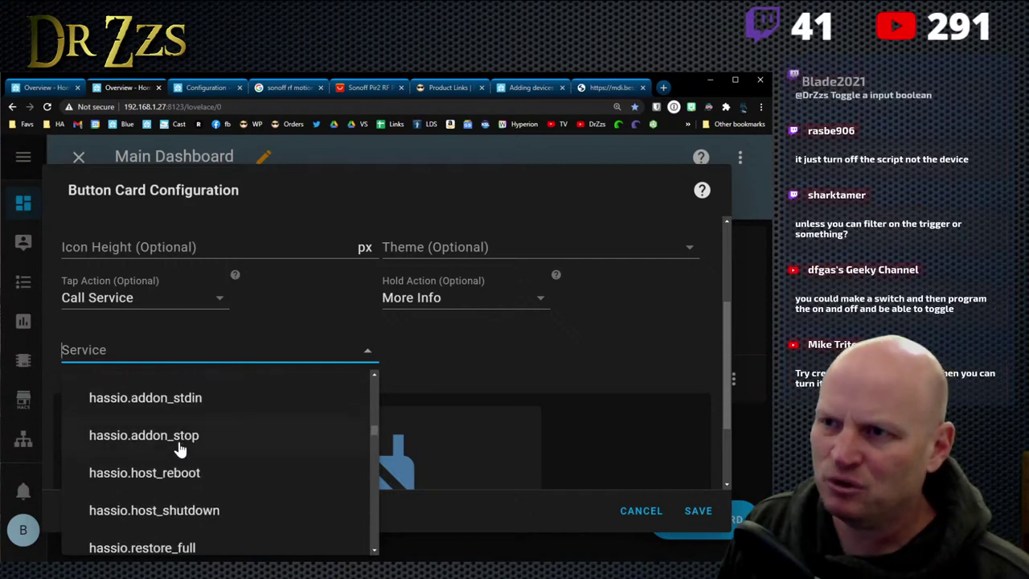
pyautogui.write('sc')
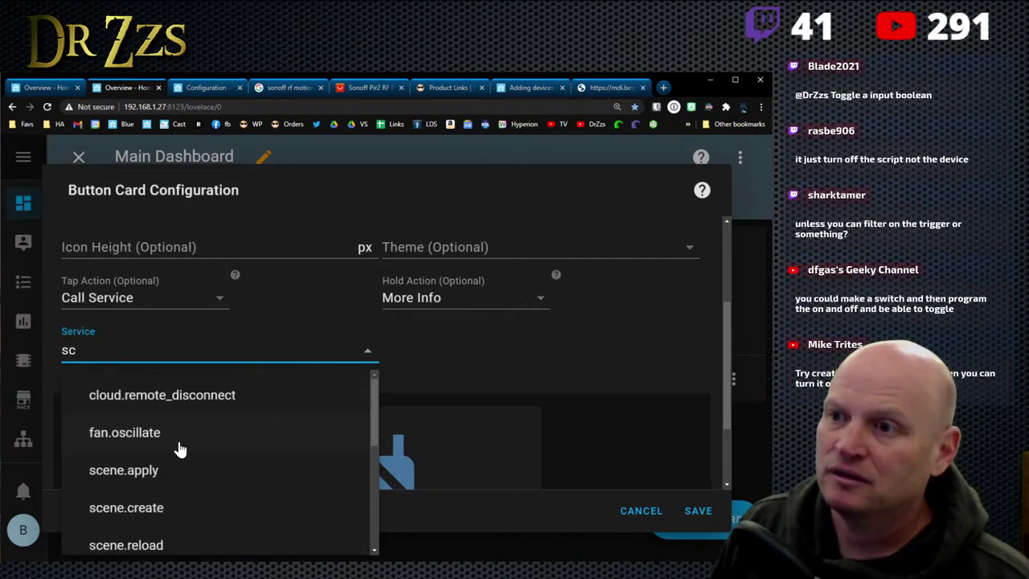
pyautogui.write('o')
pyautogui.write('p')
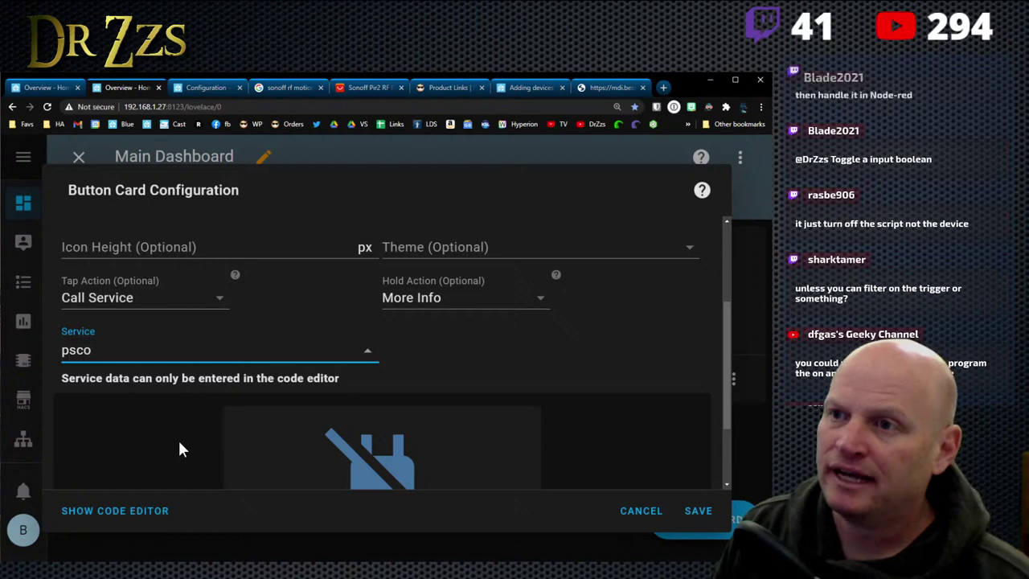
pyautogui.press('BackSpace')
pyautogui.press('BackSpace')
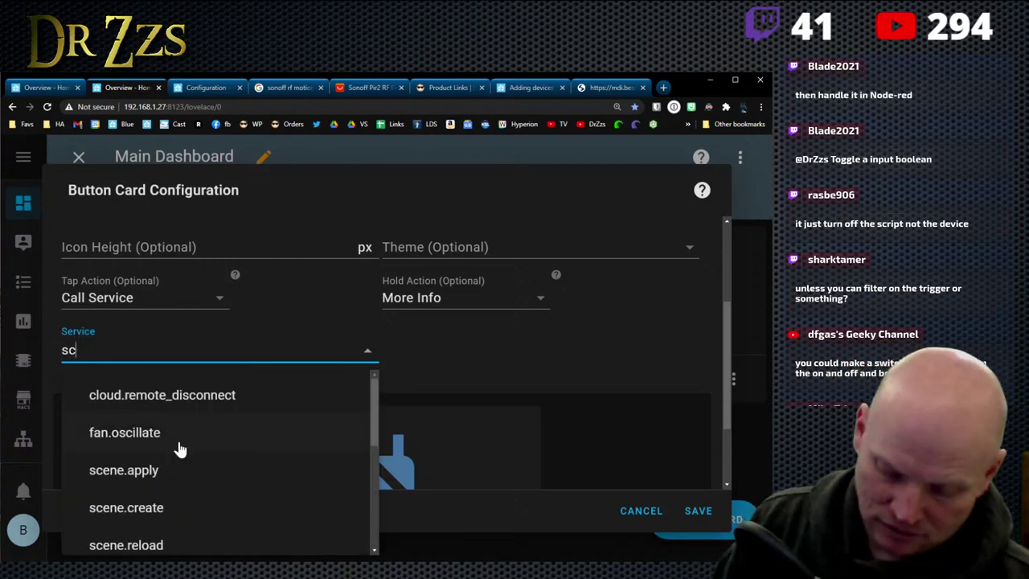
pyautogui.write('r')
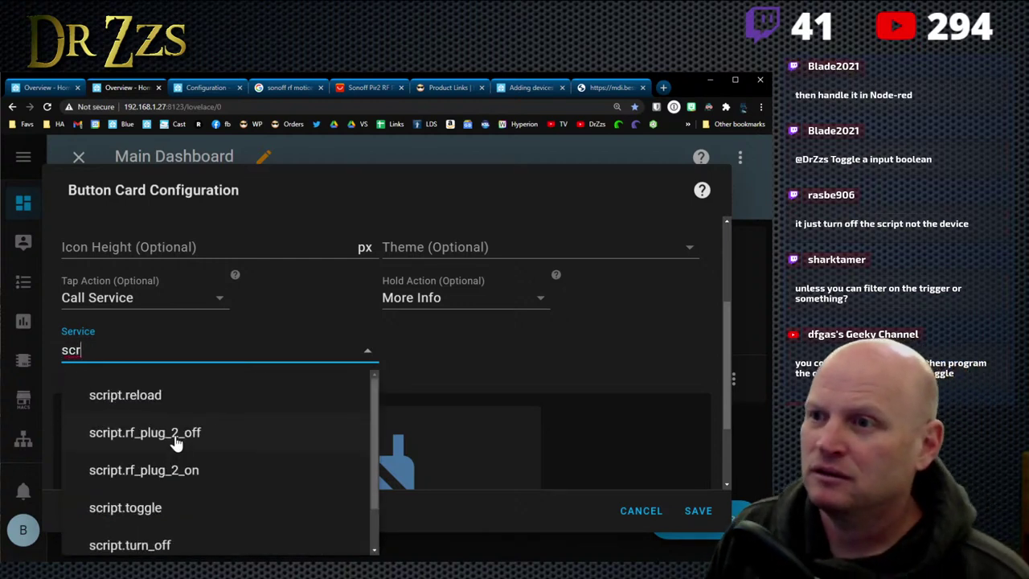
pyautogui.click(174, 438)
# Step: Save the edited card, leave edit mode and trigger RF Plug 2 OFF from the dashboard
pyautogui.click(696, 511)
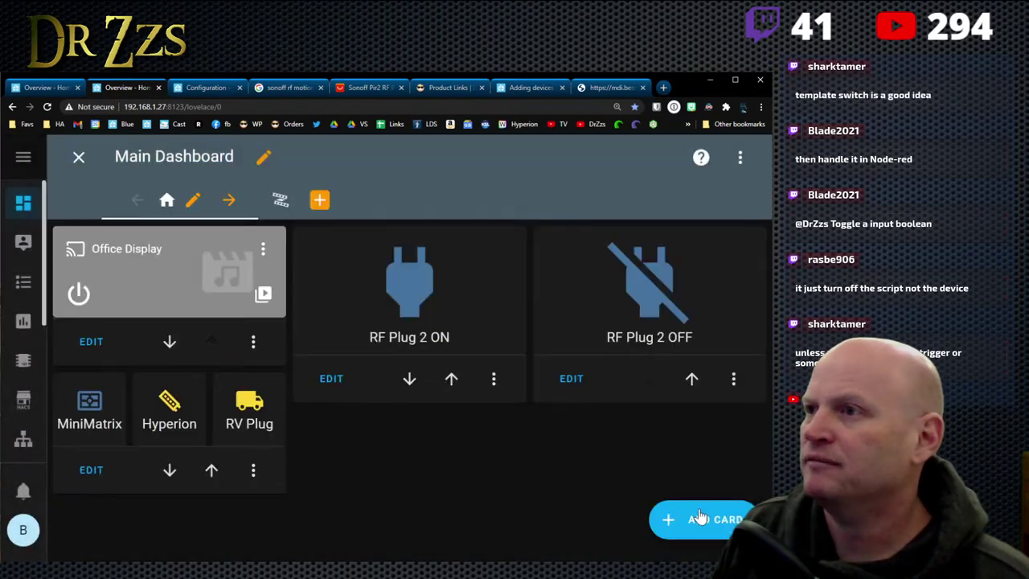
pyautogui.click(79, 157)
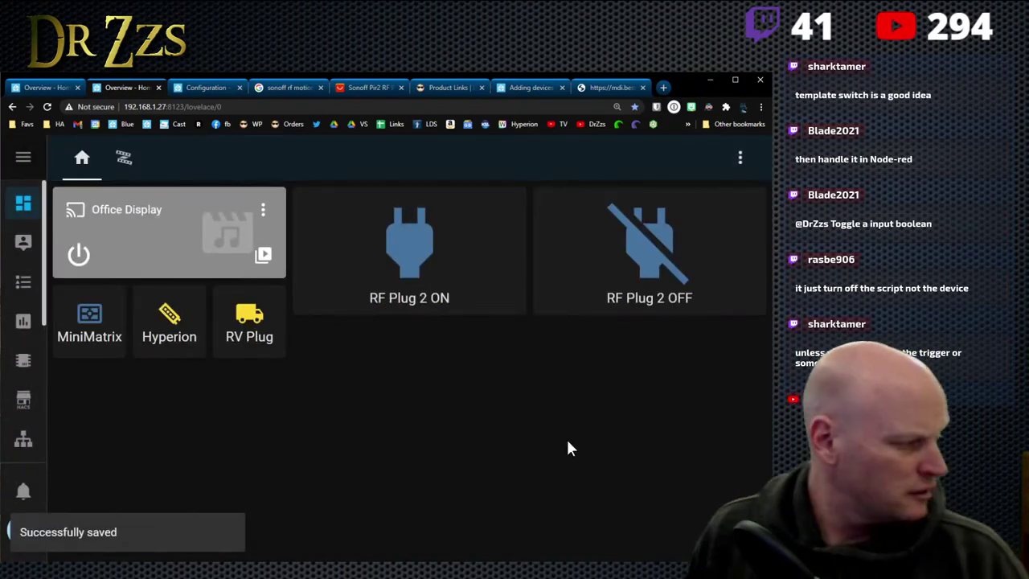
pyautogui.click(659, 260)
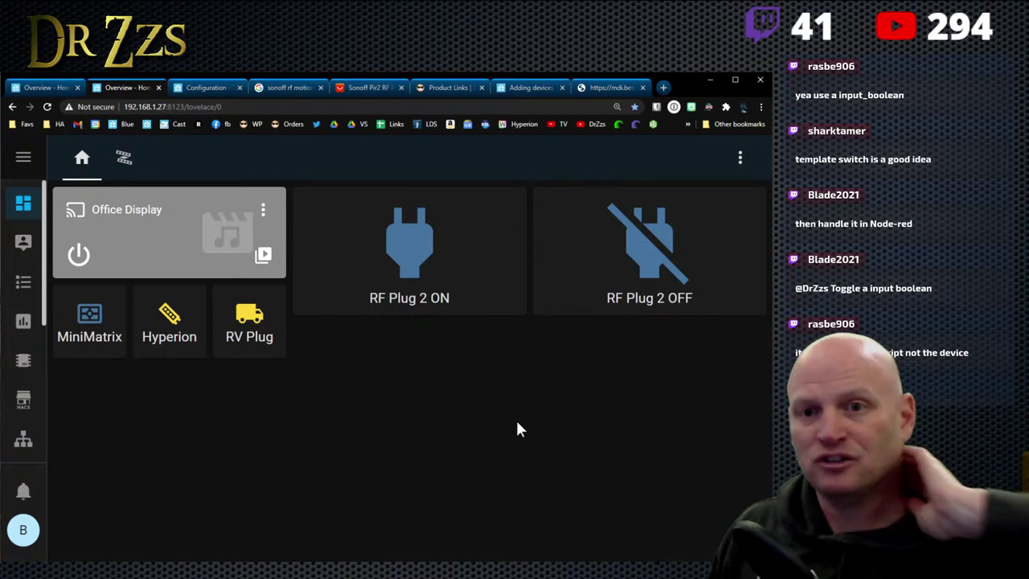
# Step: Put the dashboard into edit mode again and start a third Button card on the home view
pyautogui.click(740, 158)
pyautogui.click(704, 206)
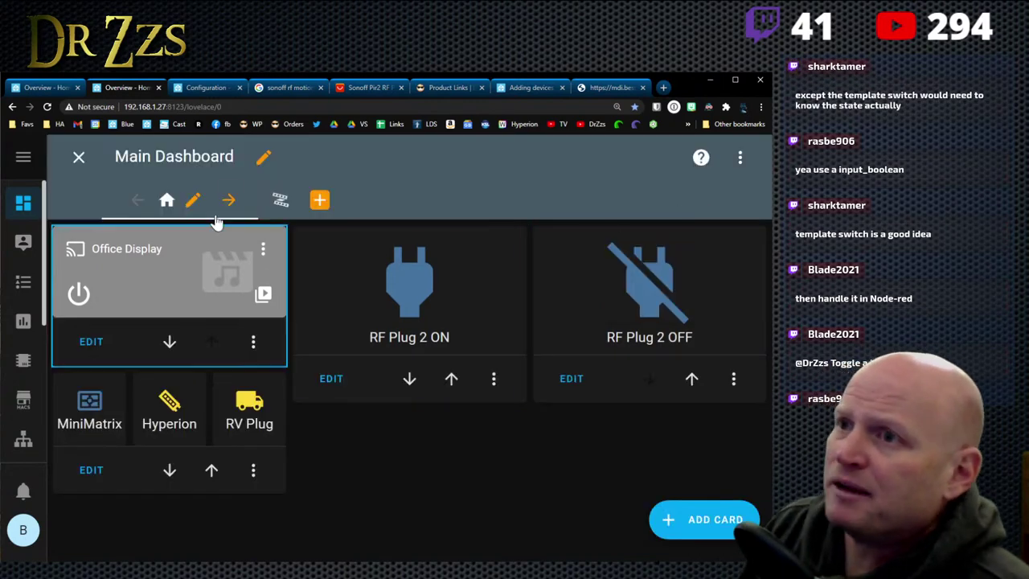
pyautogui.click(703, 520)
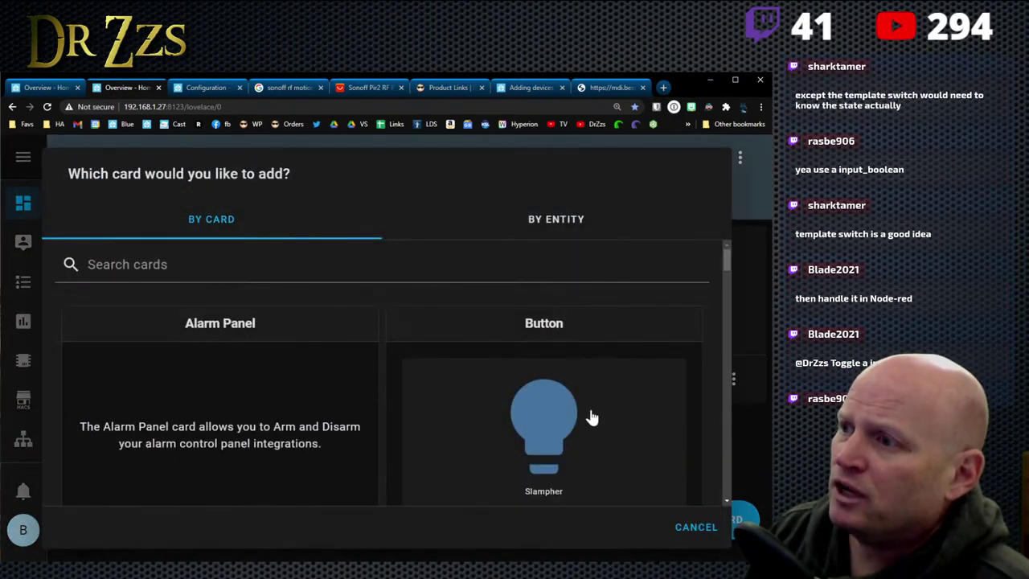
pyautogui.scroll(-2, 579, 422)
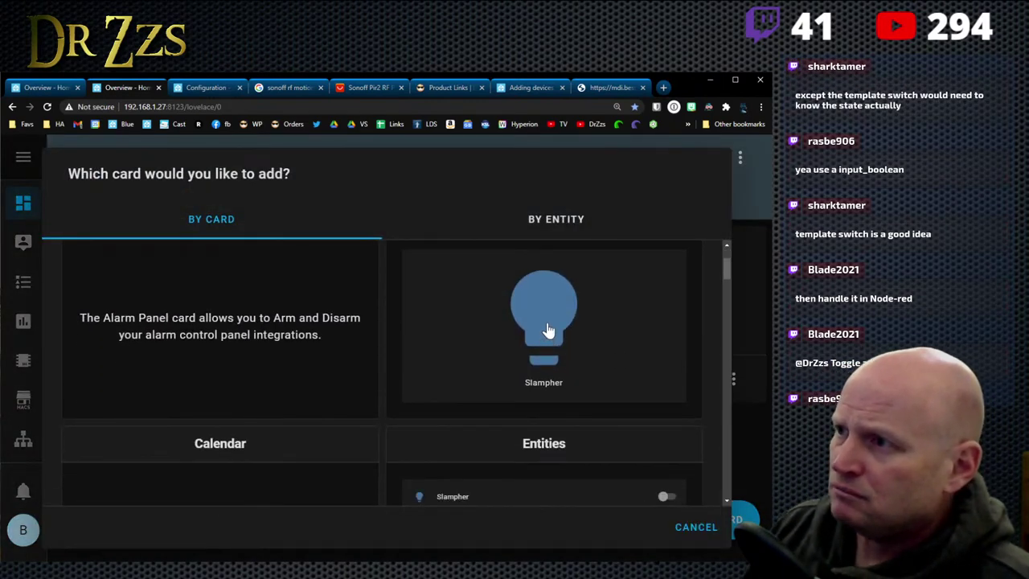
pyautogui.click(547, 330)
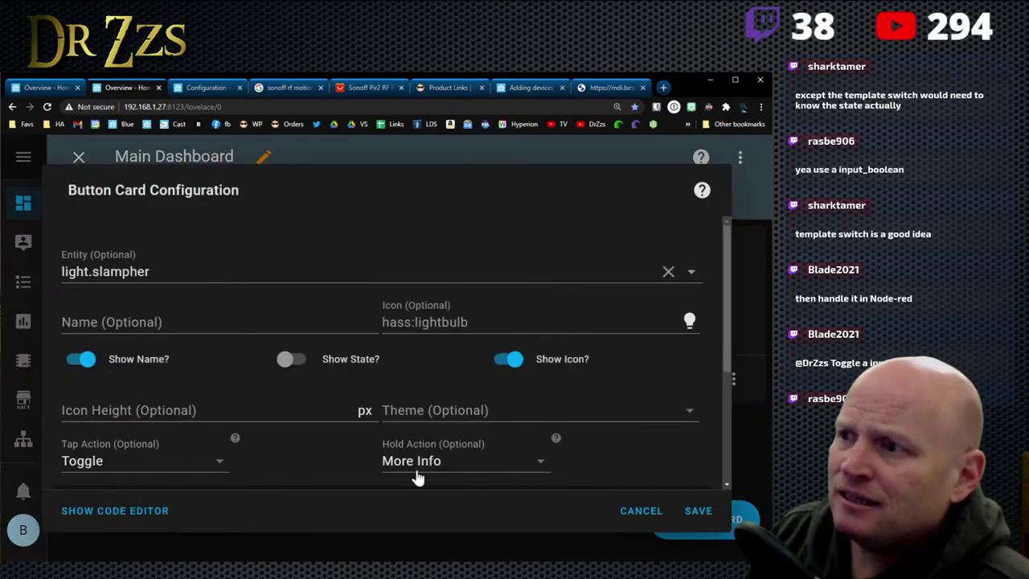
# Step: Clear the entity of the new button card and name the card RF Plug 2
pyautogui.scroll(-2, 308, 461)
pyautogui.scroll(2, 312, 461)
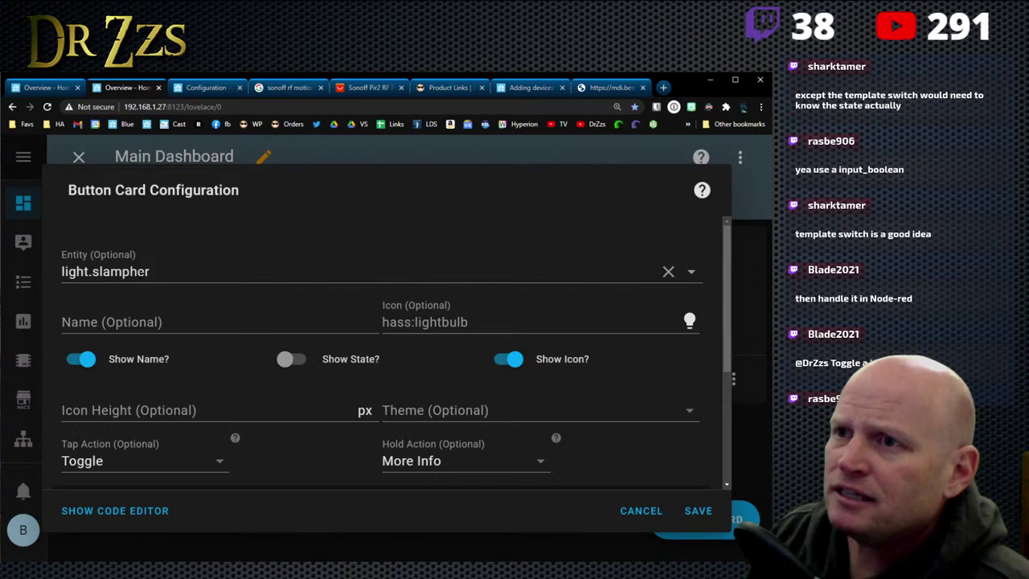
pyautogui.moveTo(150, 271); pyautogui.dragTo(46, 266)
pyautogui.press('BackSpace')
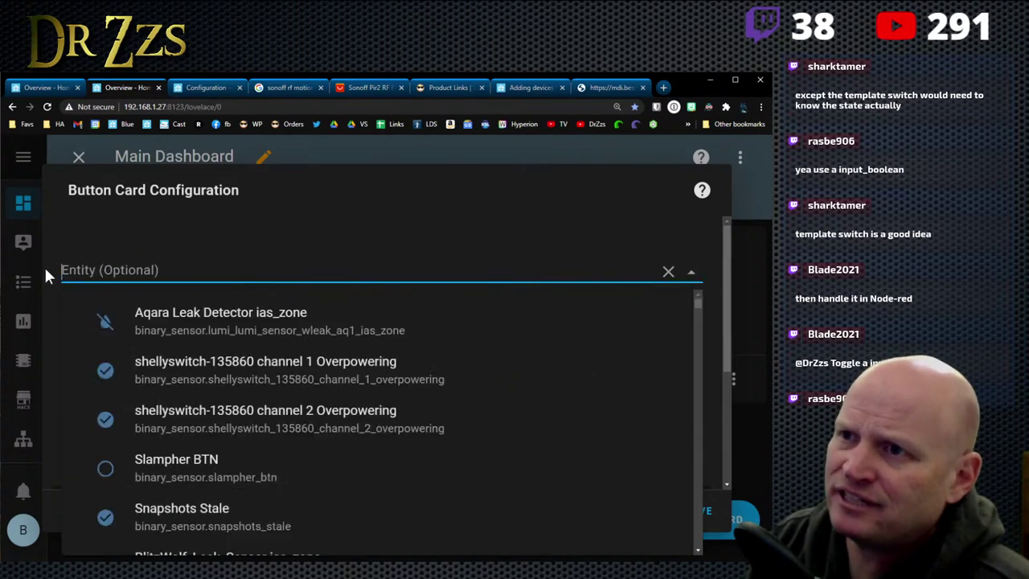
pyautogui.click(670, 273)
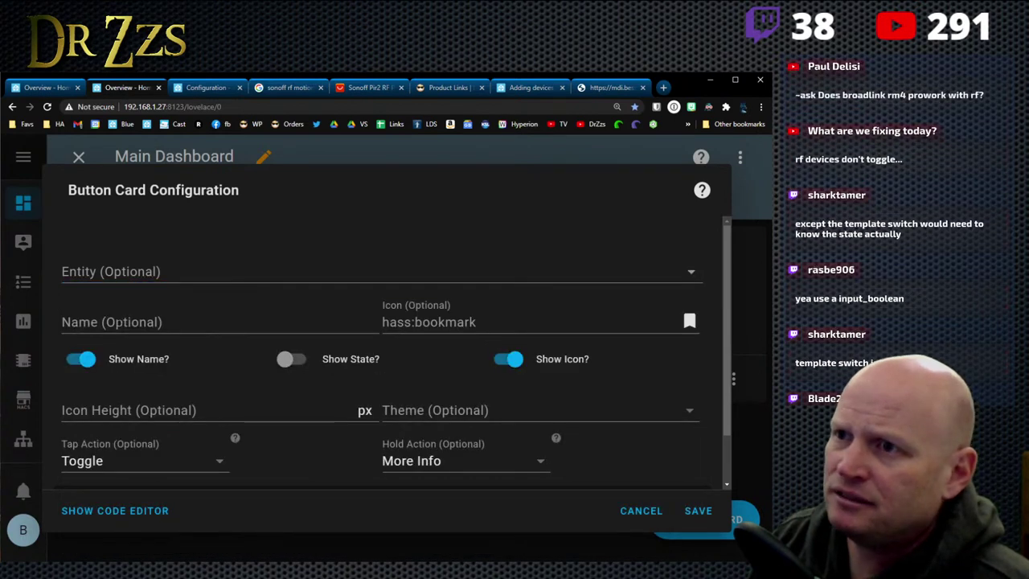
pyautogui.click(221, 326)
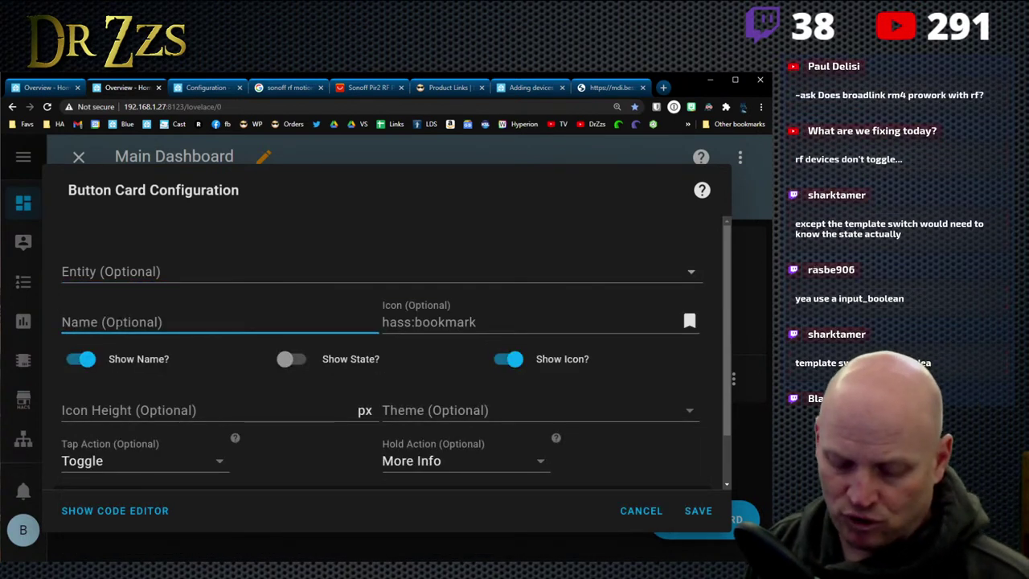
pyautogui.write('RF Plug')
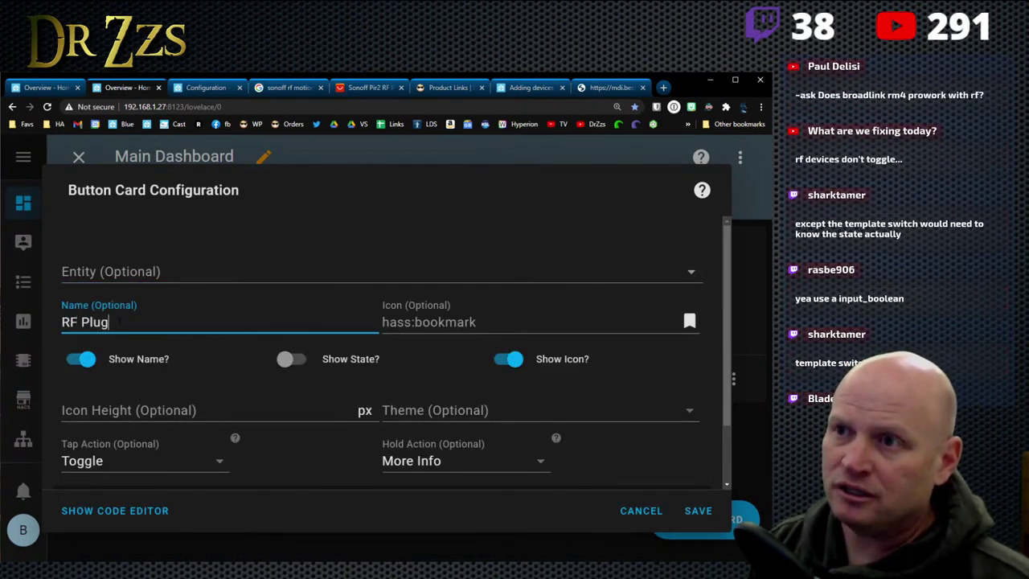
pyautogui.write(' 2')
pyautogui.press('Tab')
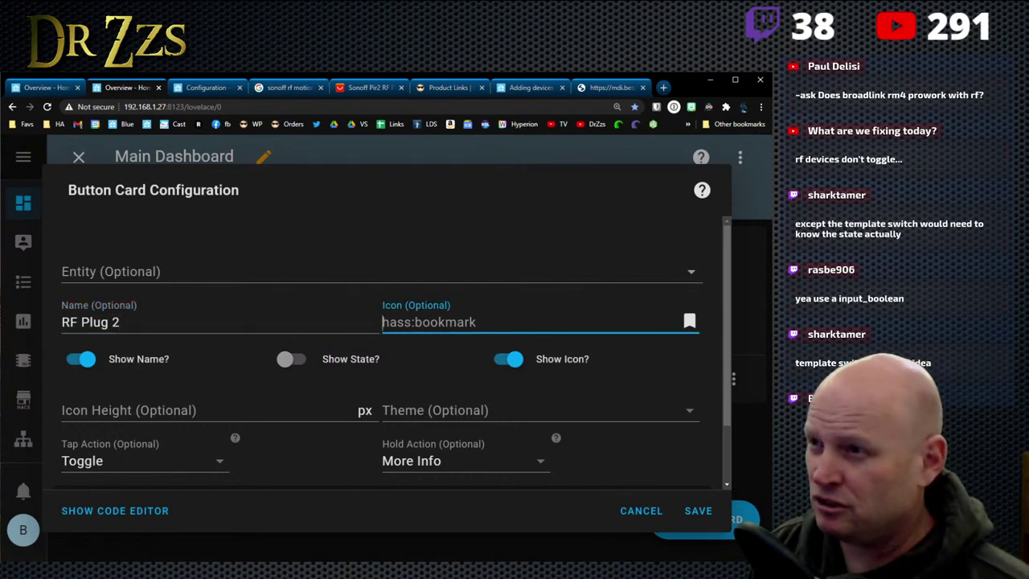
# Step: Check the plug icon names on the MDI search page and set the card's icon to mdi:ev-plug-tesla
pyautogui.click(616, 88)
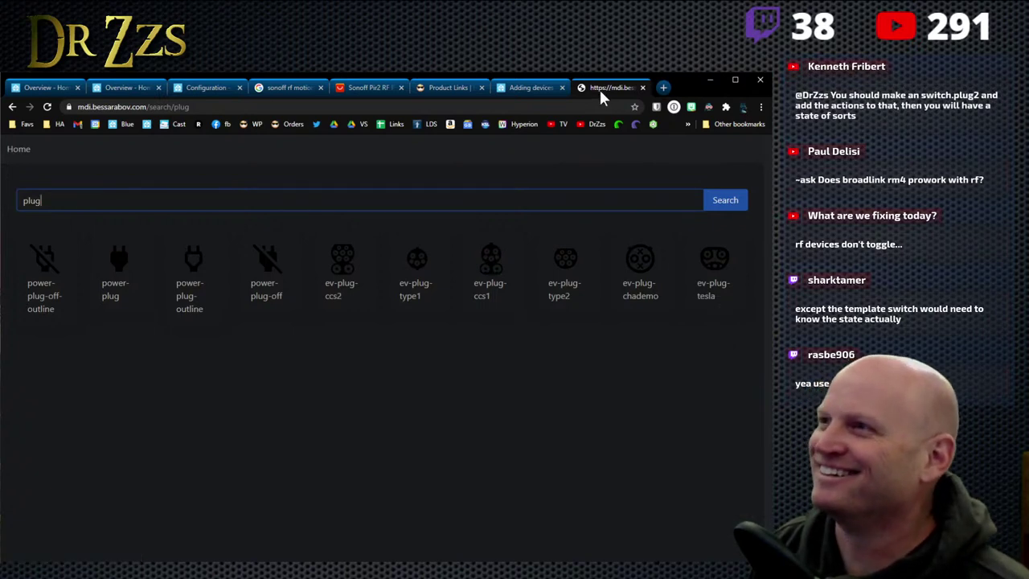
pyautogui.click(40, 88)
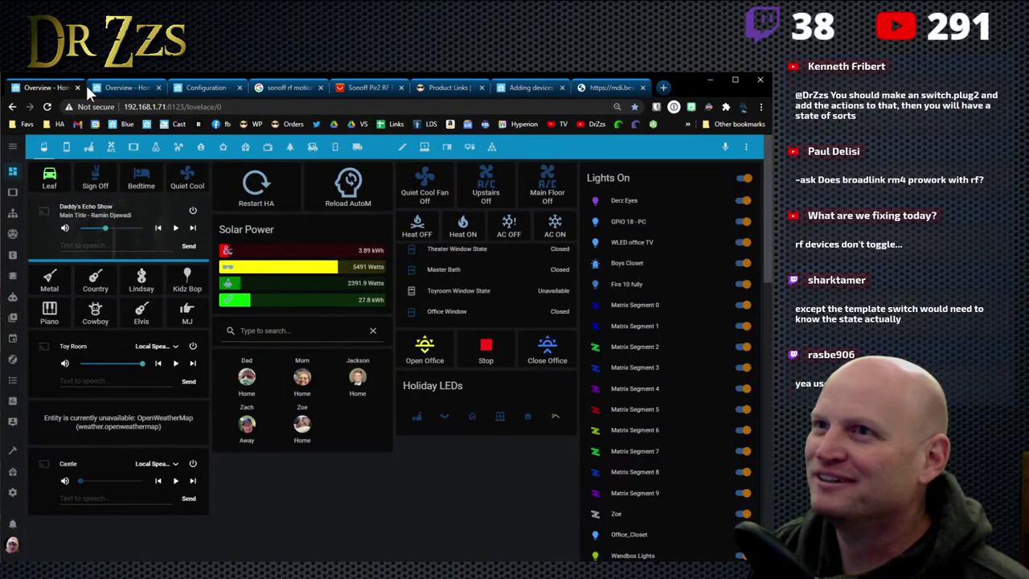
pyautogui.click(126, 87)
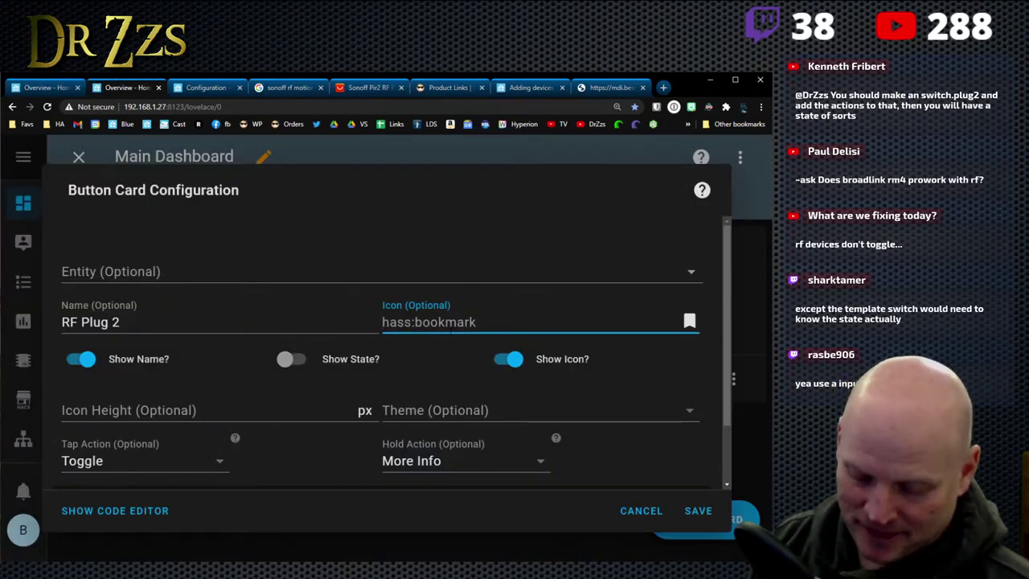
pyautogui.write('mdi:')
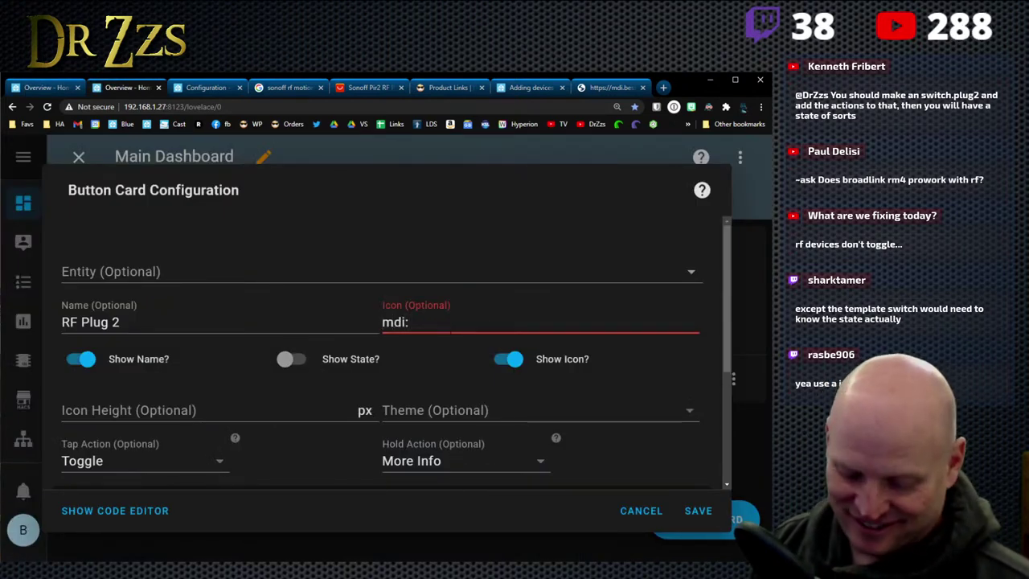
pyautogui.write('ev')
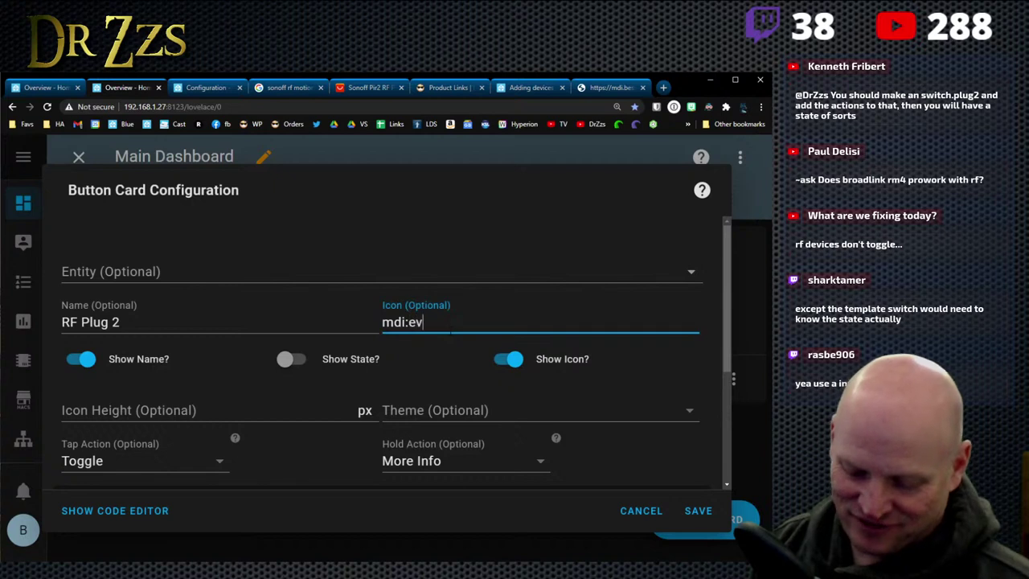
pyautogui.write('-plu')
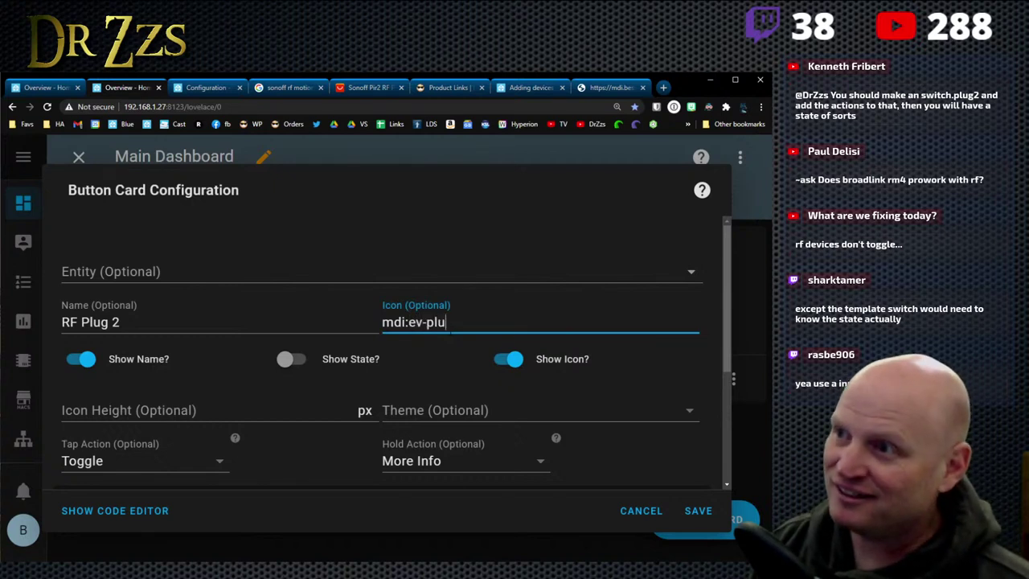
pyautogui.write('g-tesla')
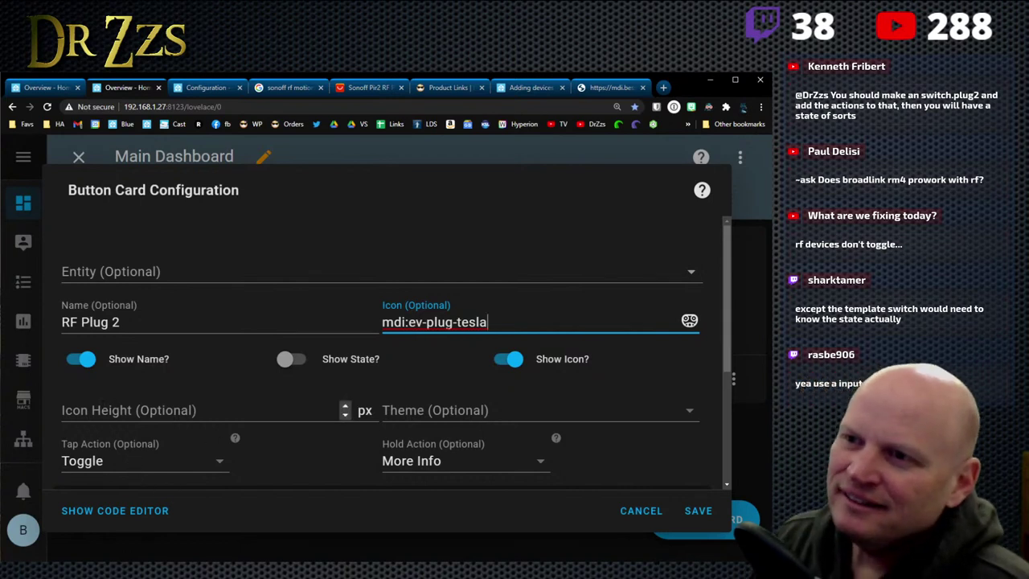
# Step: Set the card's tap action to Call Service with the service script.rf_plug_2_on
pyautogui.scroll(-2, 161, 451)
pyautogui.scroll(1, 190, 416)
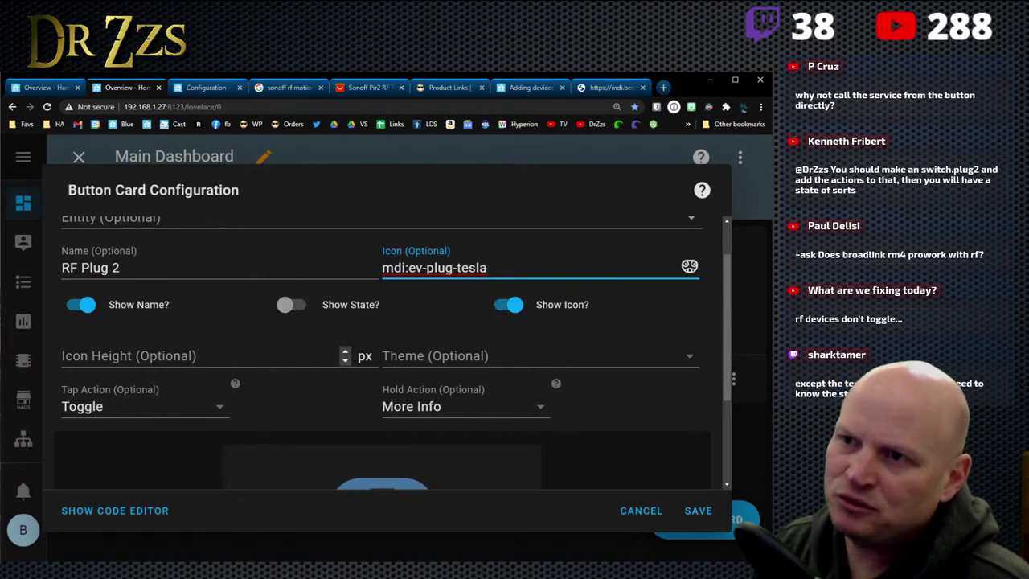
pyautogui.click(117, 408)
pyautogui.scroll(-1, 194, 409)
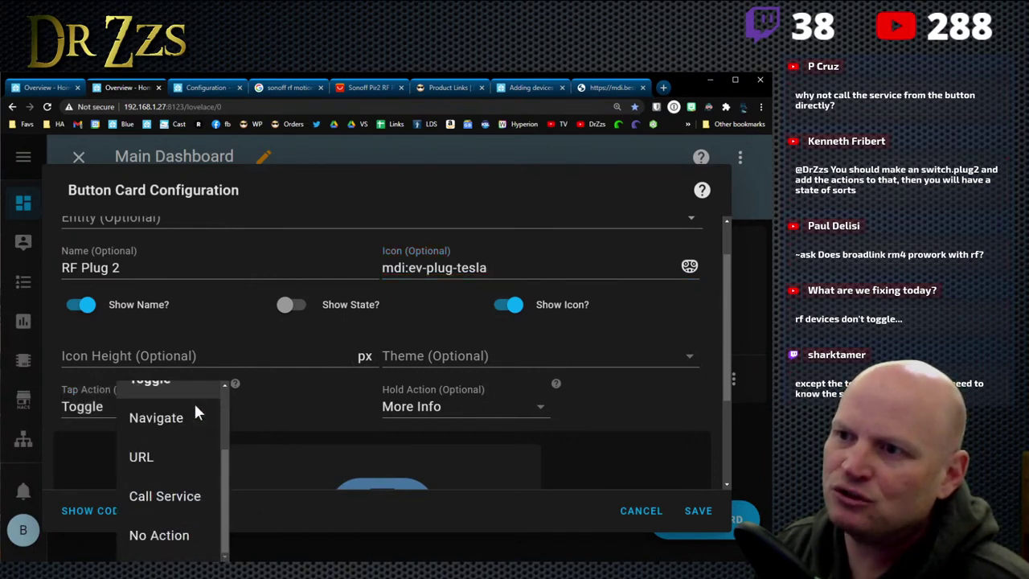
pyautogui.click(173, 493)
pyautogui.scroll(-1, 228, 448)
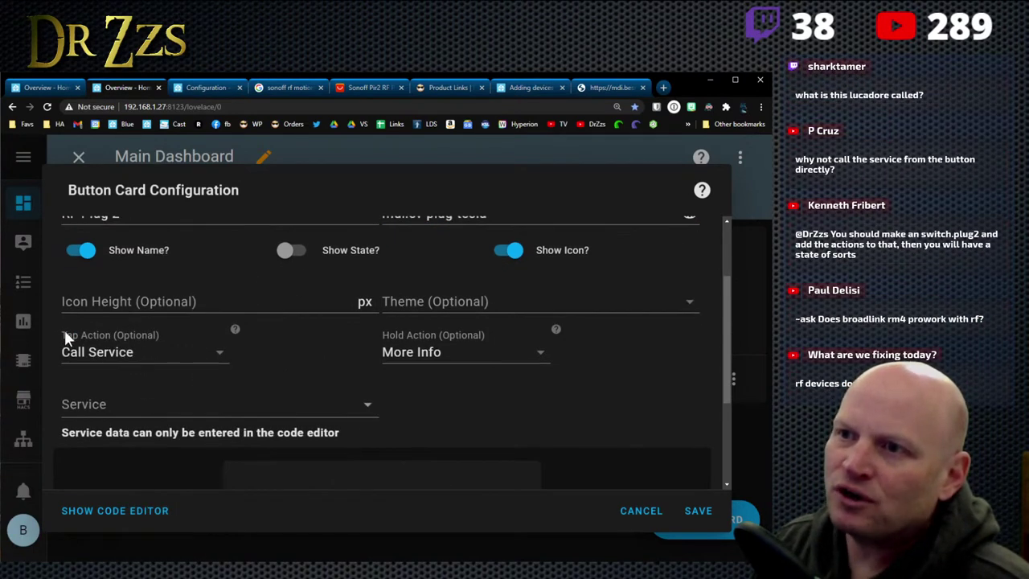
pyautogui.click(188, 403)
pyautogui.write('sc')
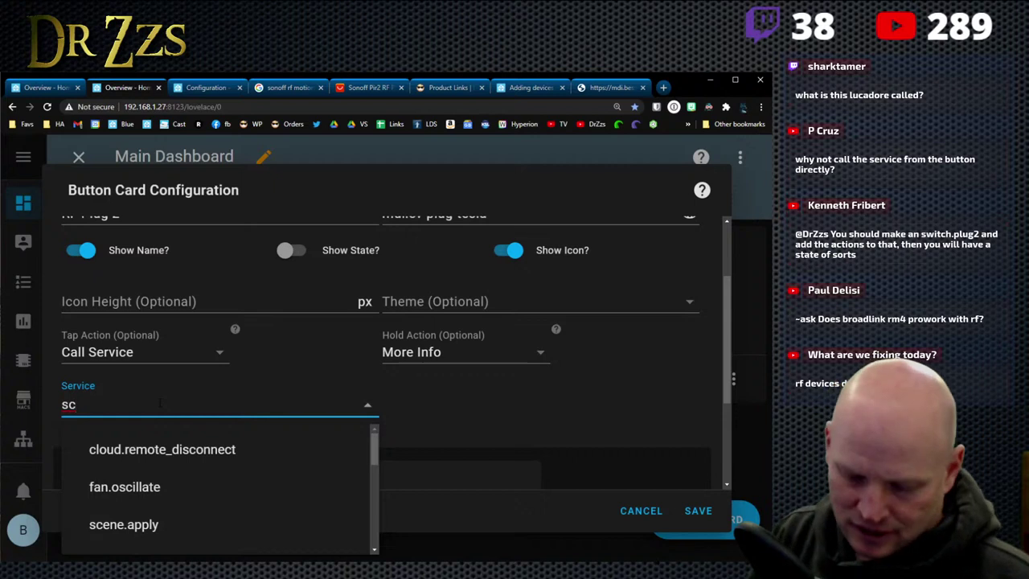
pyautogui.write('ri')
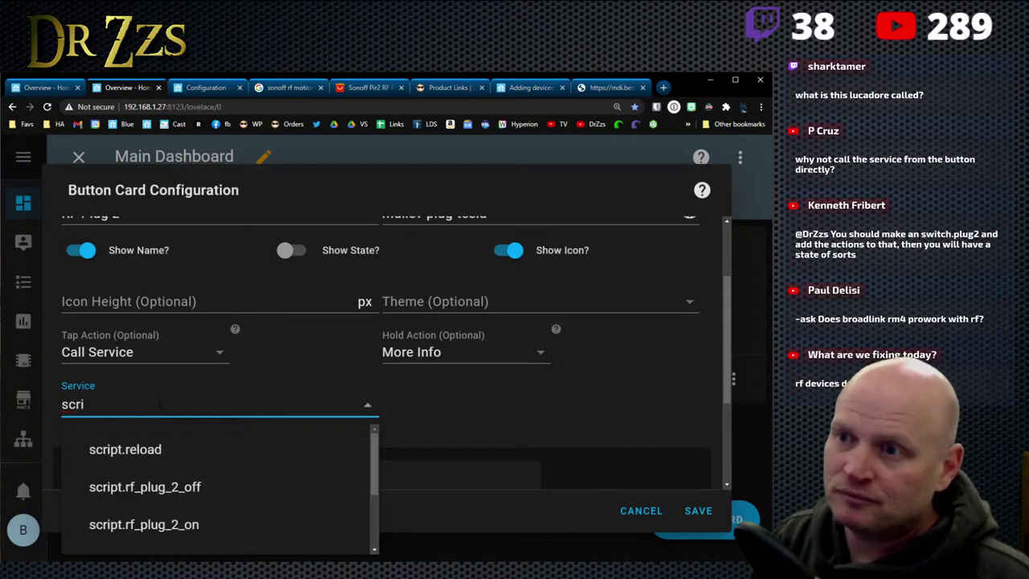
pyautogui.click(211, 527)
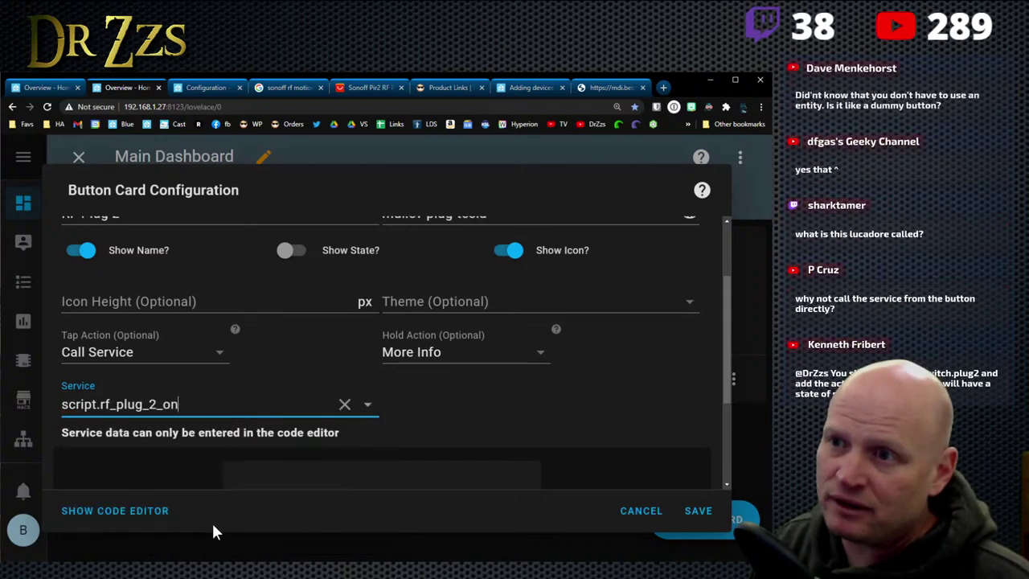
# Step: Set the card's hold action to Call Service with the service script.rf_plug_2_off
pyautogui.click(443, 352)
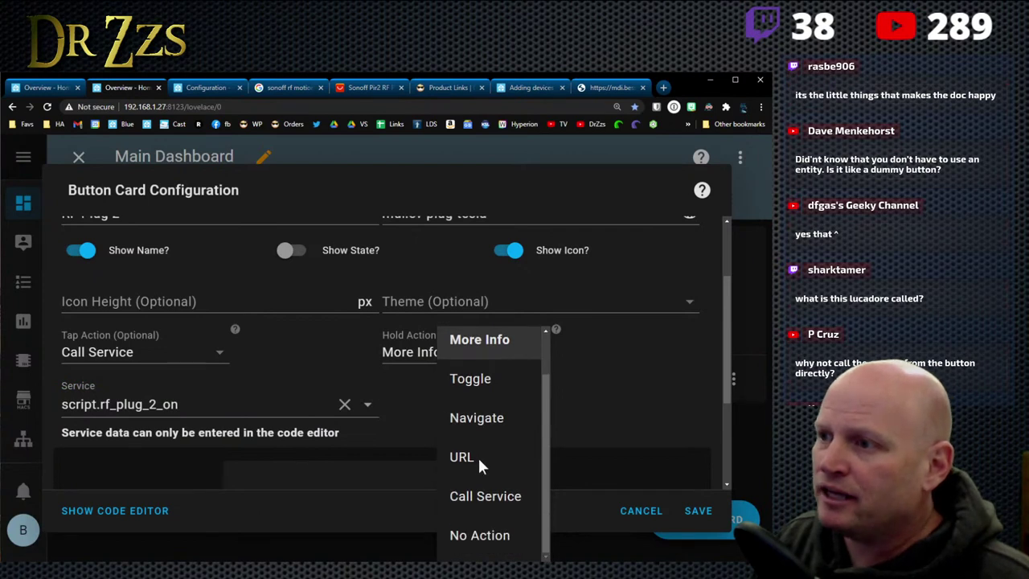
pyautogui.click(486, 496)
pyautogui.click(483, 405)
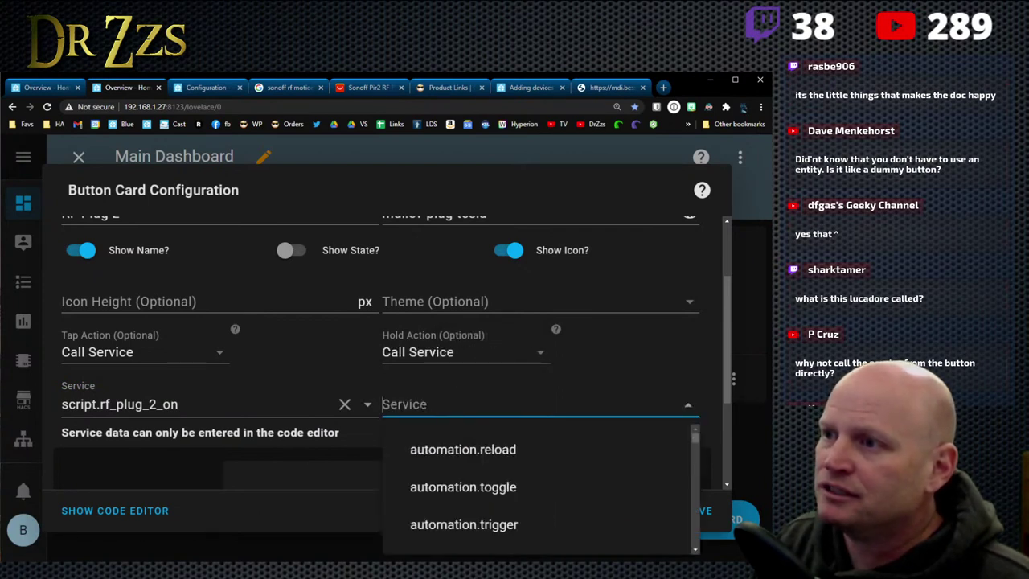
pyautogui.scroll(-5, 483, 459)
pyautogui.write('sc')
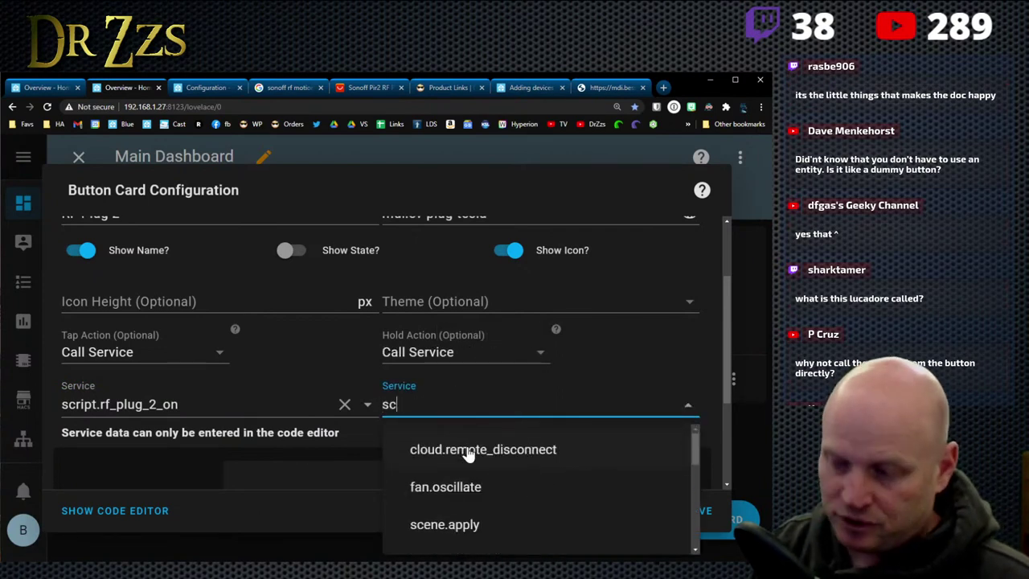
pyautogui.write('r')
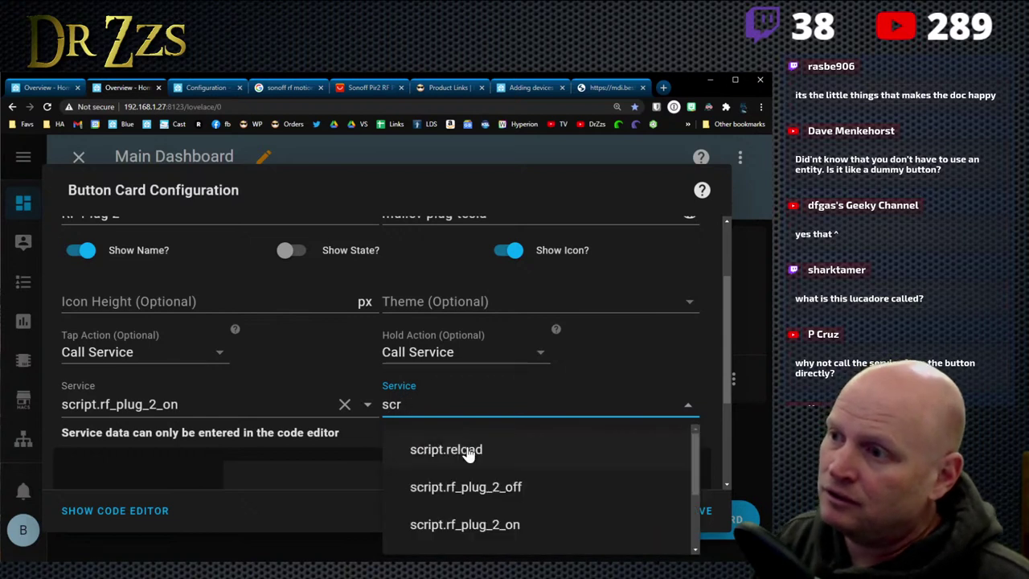
pyautogui.click(469, 487)
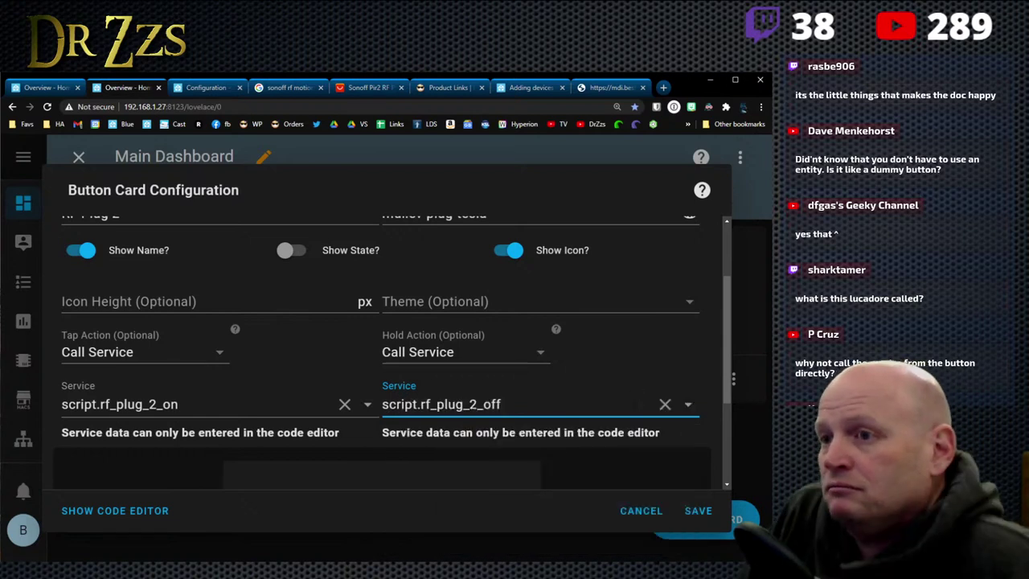
# Step: Save the RF Plug 2 card, leave edit mode and trigger the card from the dashboard
pyautogui.scroll(-3, 528, 471)
pyautogui.scroll(3, 650, 442)
pyautogui.click(700, 514)
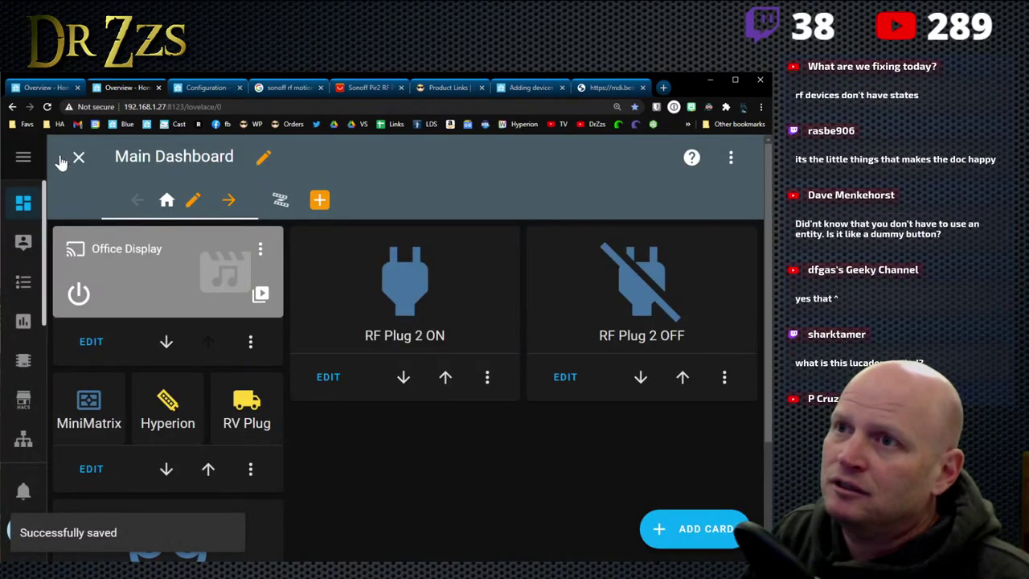
pyautogui.click(78, 158)
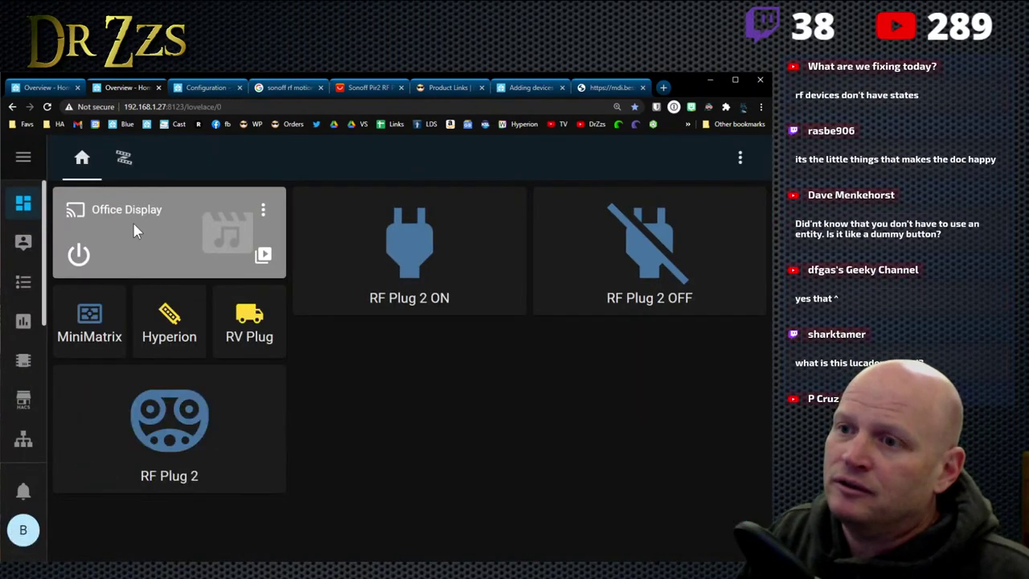
pyautogui.click(189, 438)
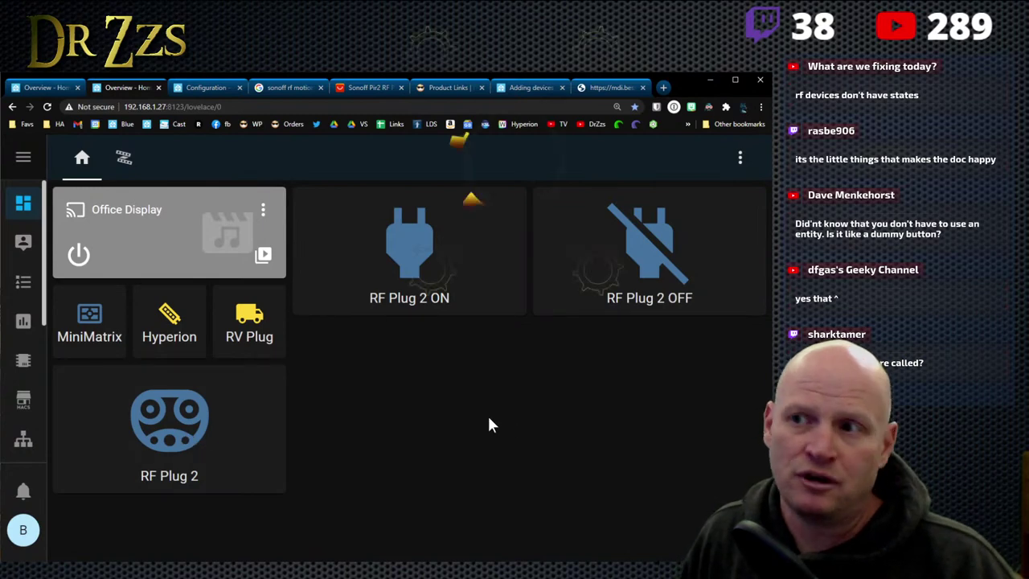
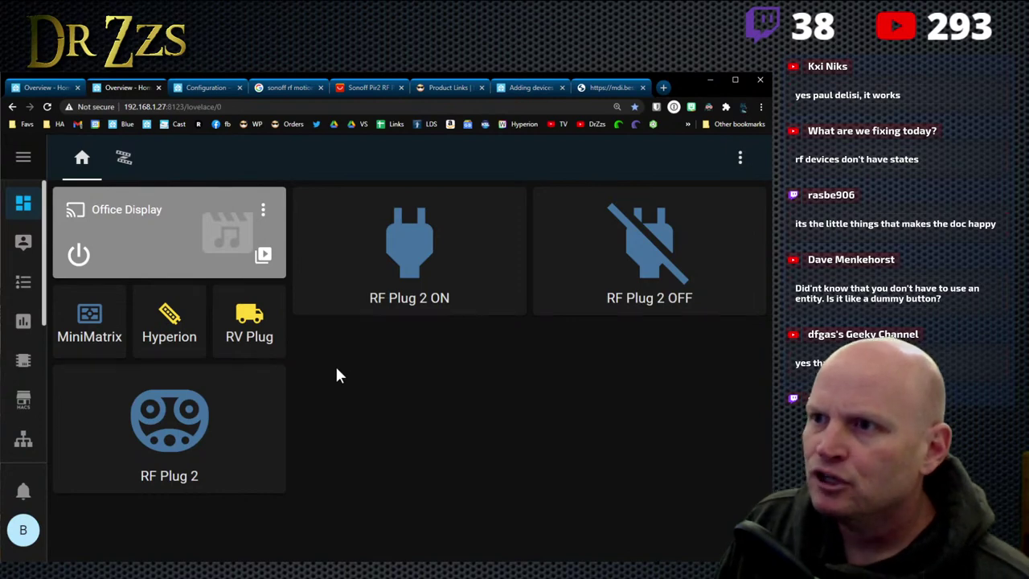
# Step: Search Google for "create switch entity home assistant" and open the Home Assistant Template Switch documentation
pyautogui.click(602, 83)
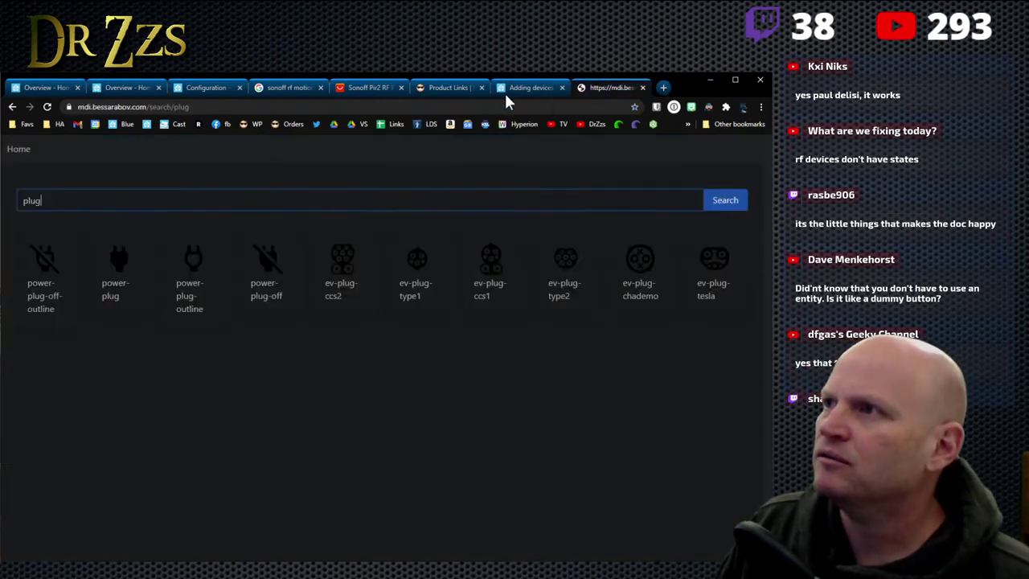
pyautogui.click(529, 88)
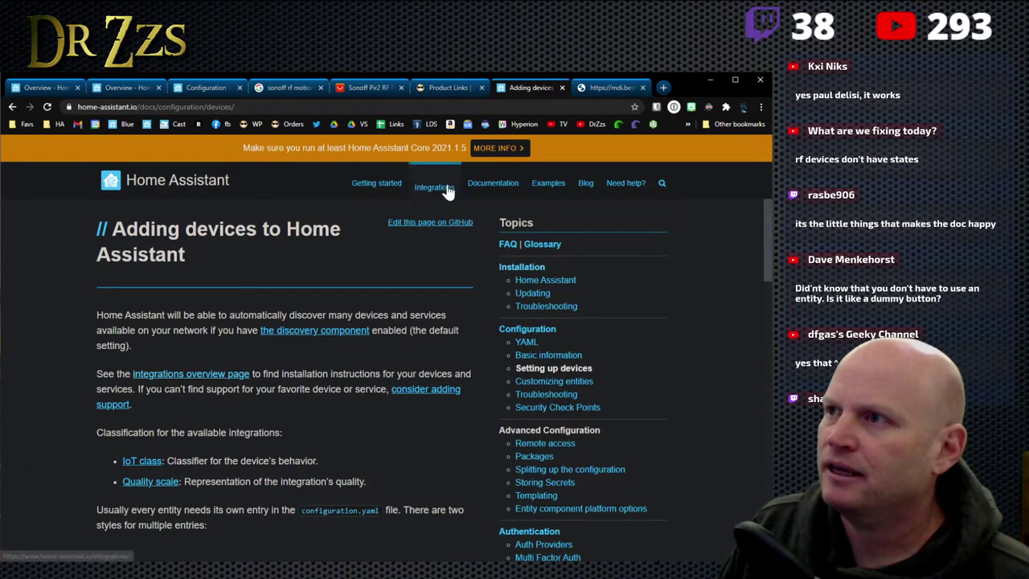
pyautogui.click(12, 107)
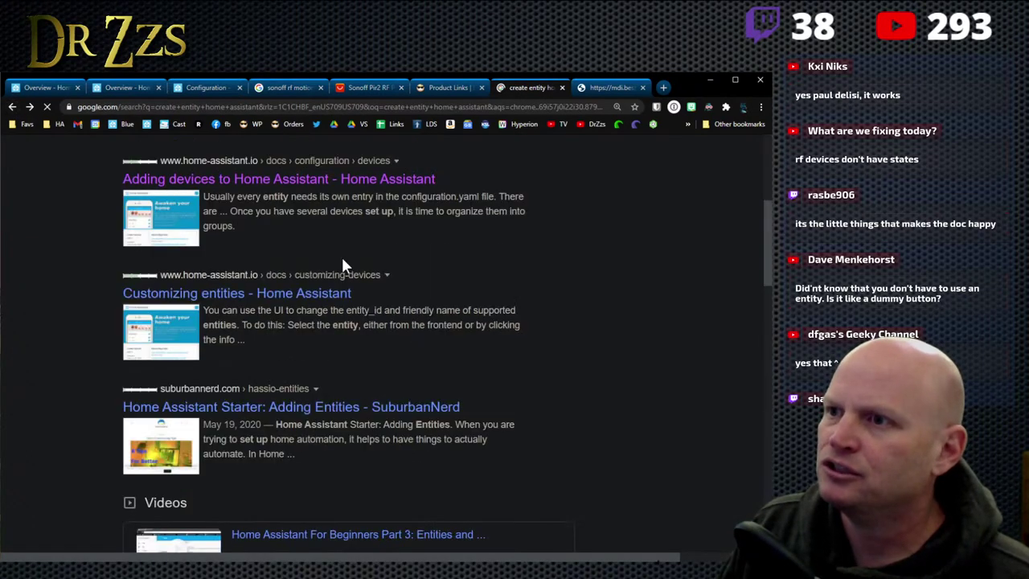
pyautogui.scroll(5, 300, 241)
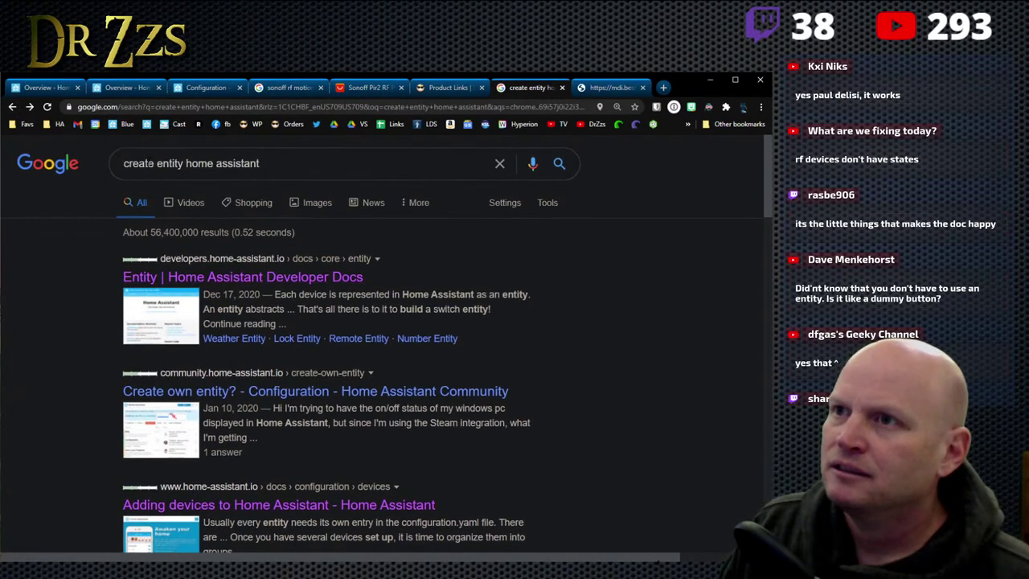
pyautogui.click(157, 163)
pyautogui.write('switc')
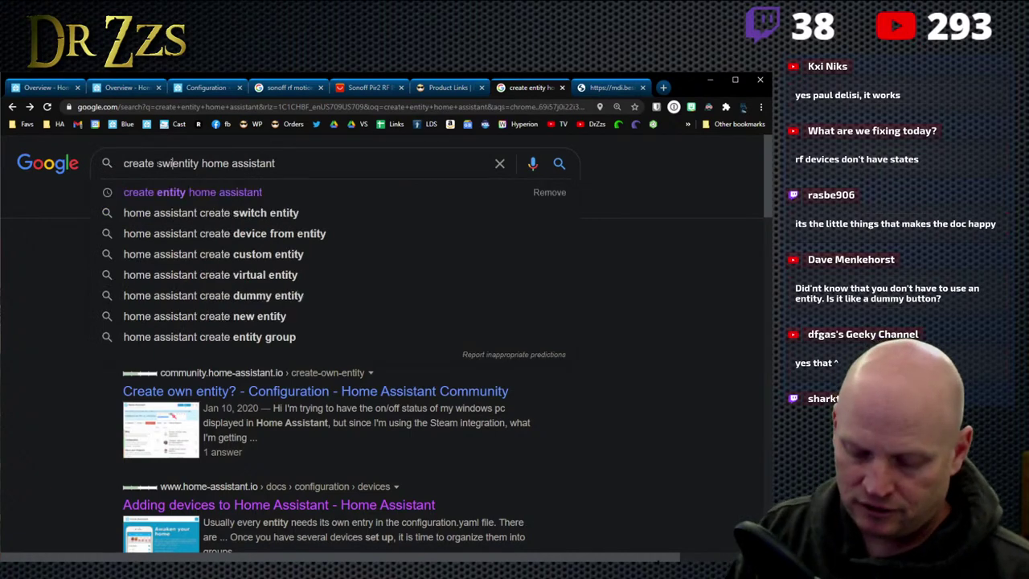
pyautogui.write('h')
pyautogui.press('Return')
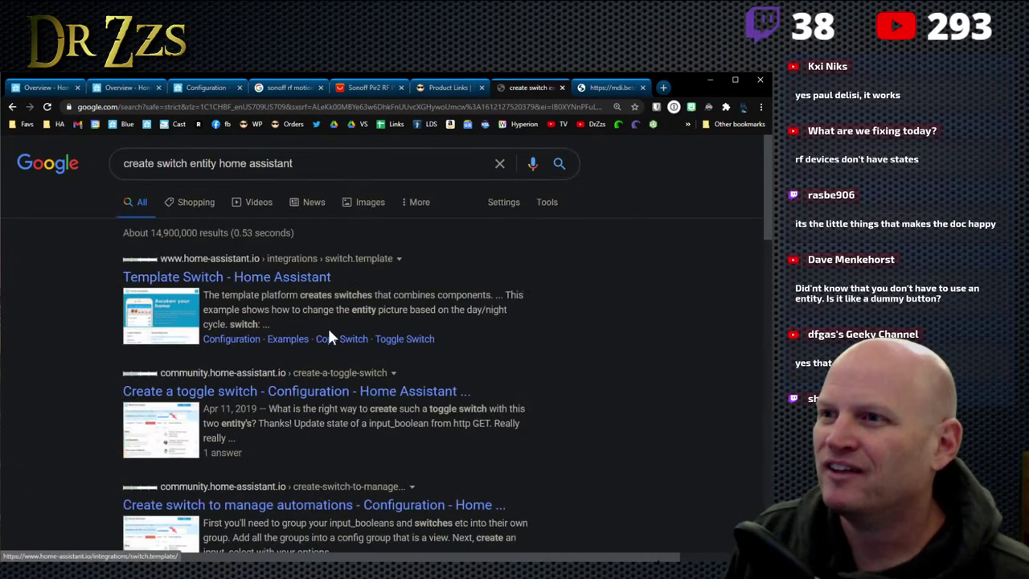
pyautogui.click(256, 279)
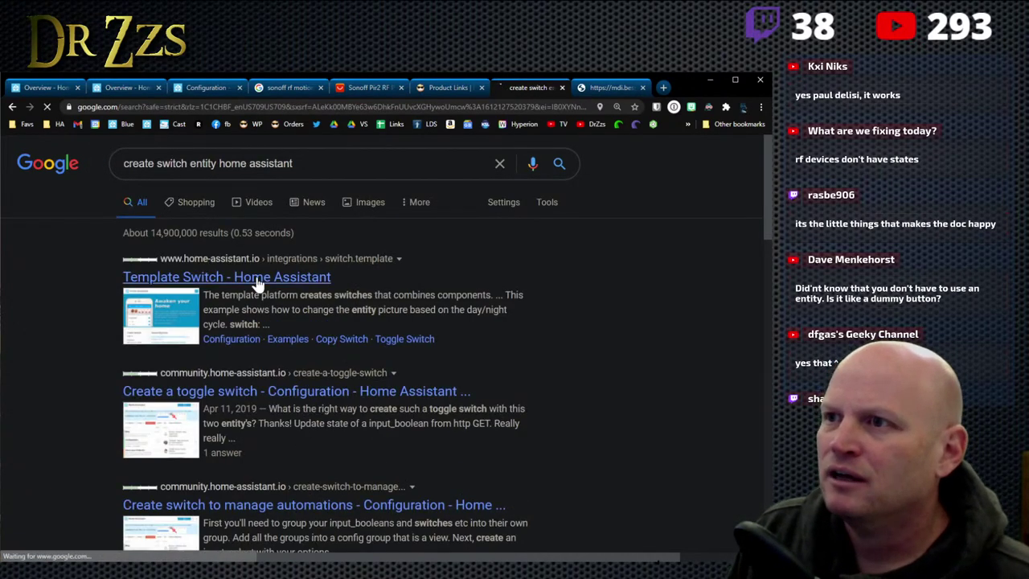
# Step: Examine the Template Switch example configuration, especially its turn_on block, and the list of configuration variables
pyautogui.scroll(-5, 627, 320)
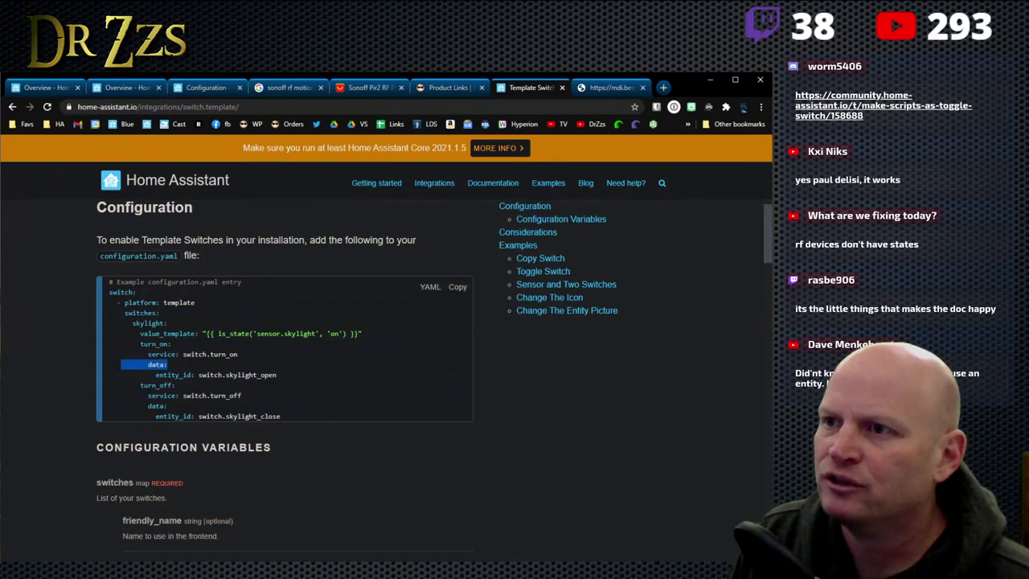
pyautogui.moveTo(108, 354); pyautogui.dragTo(214, 361)
pyautogui.moveTo(325, 378); pyautogui.dragTo(99, 342)
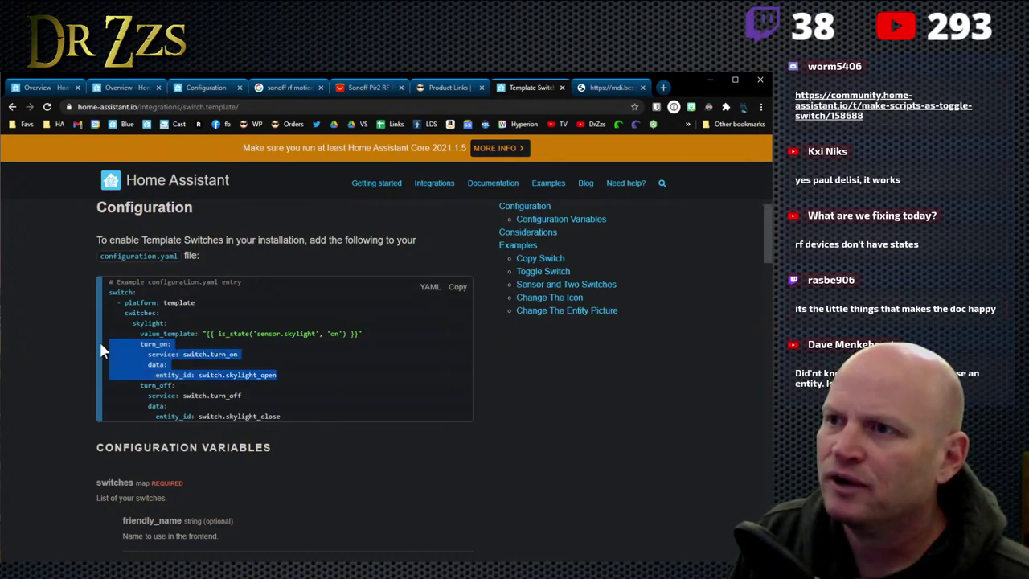
pyautogui.scroll(-2, 328, 351)
pyautogui.scroll(-4, 328, 361)
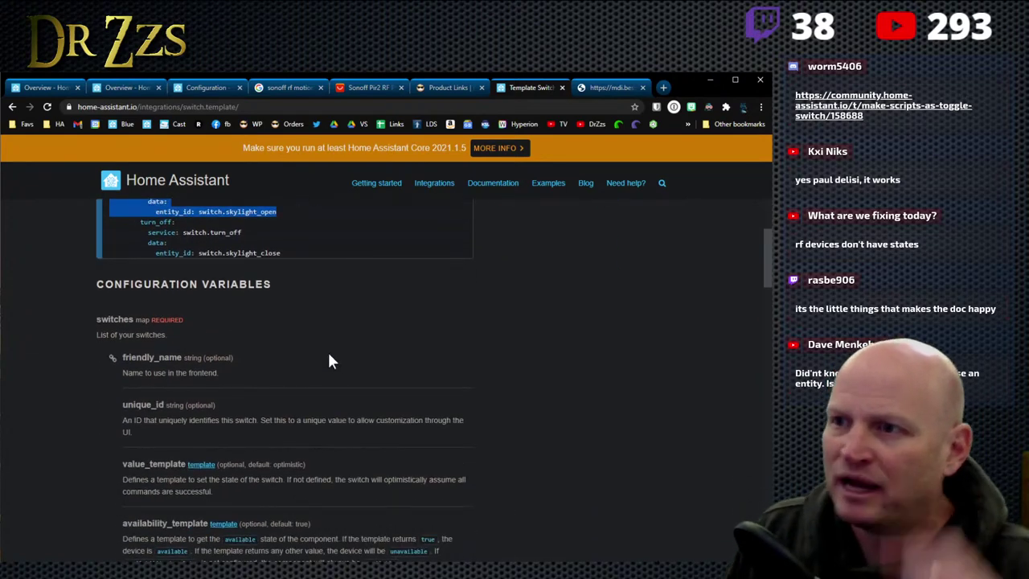
pyautogui.scroll(-5, 329, 360)
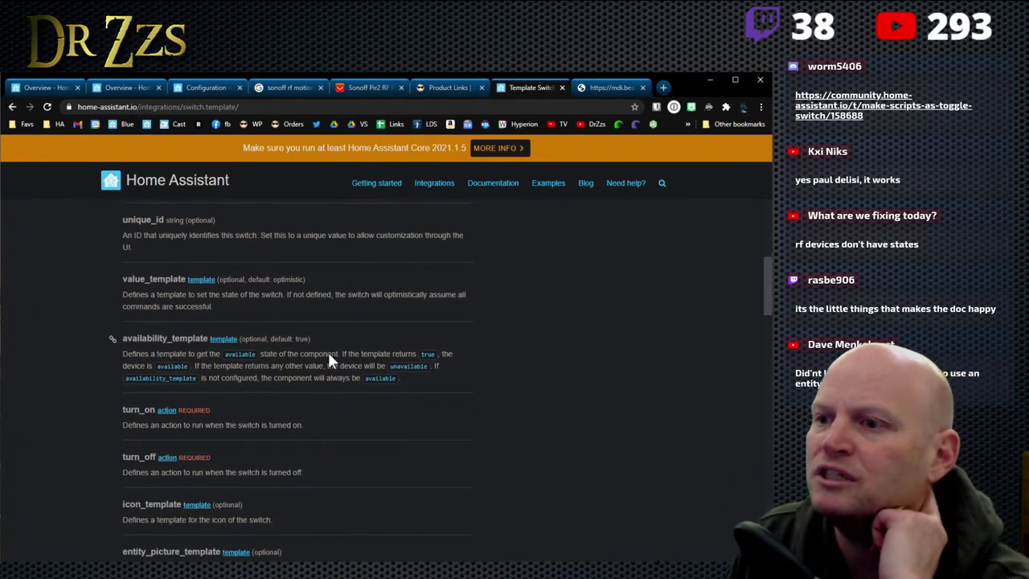
pyautogui.scroll(-6, 328, 361)
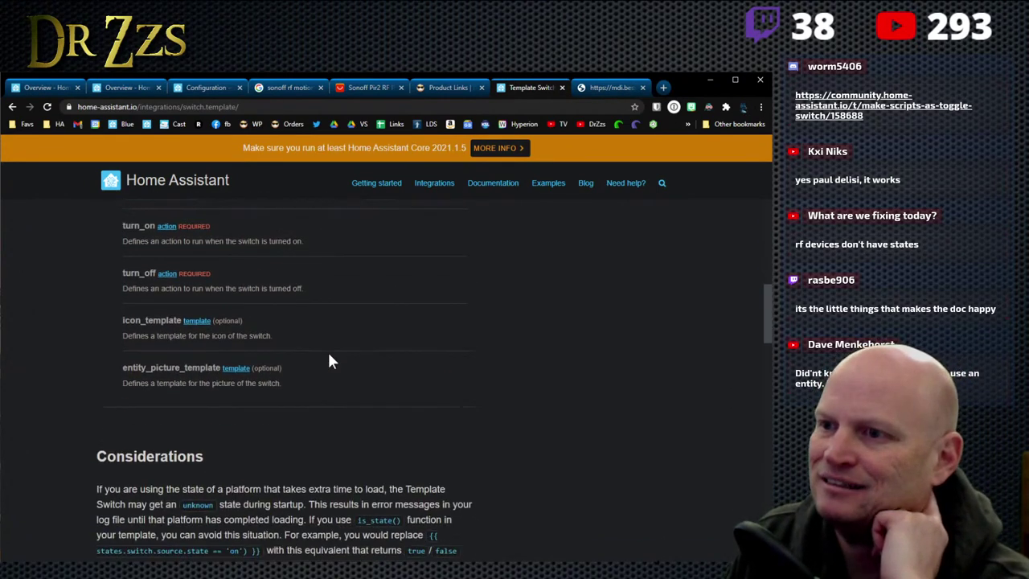
# Step: Review the Template Switch examples, from Copy Switch through Change The Icon with its icon_template block to Change The Entity Picture
pyautogui.scroll(-4, 328, 361)
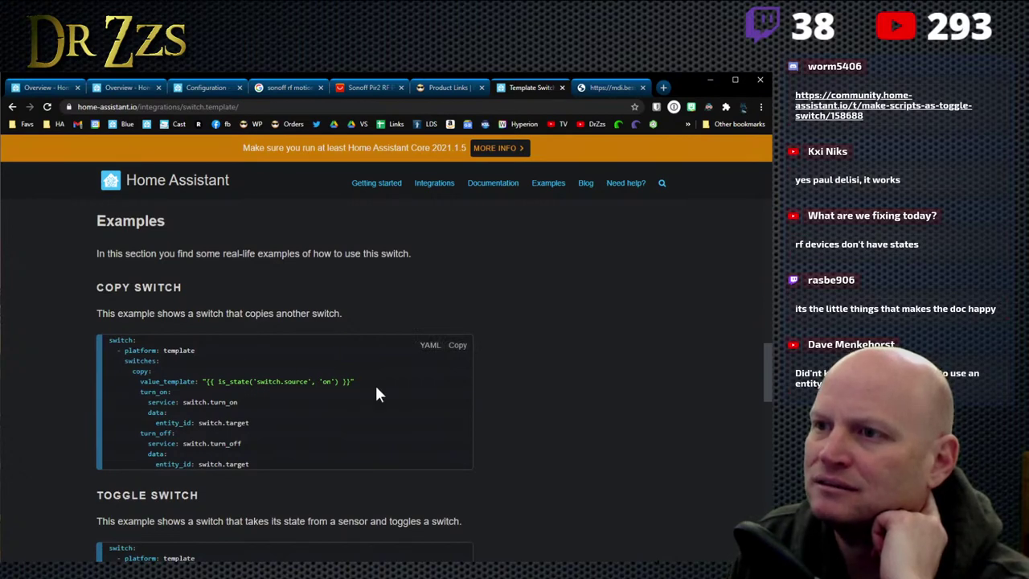
pyautogui.scroll(-5, 377, 389)
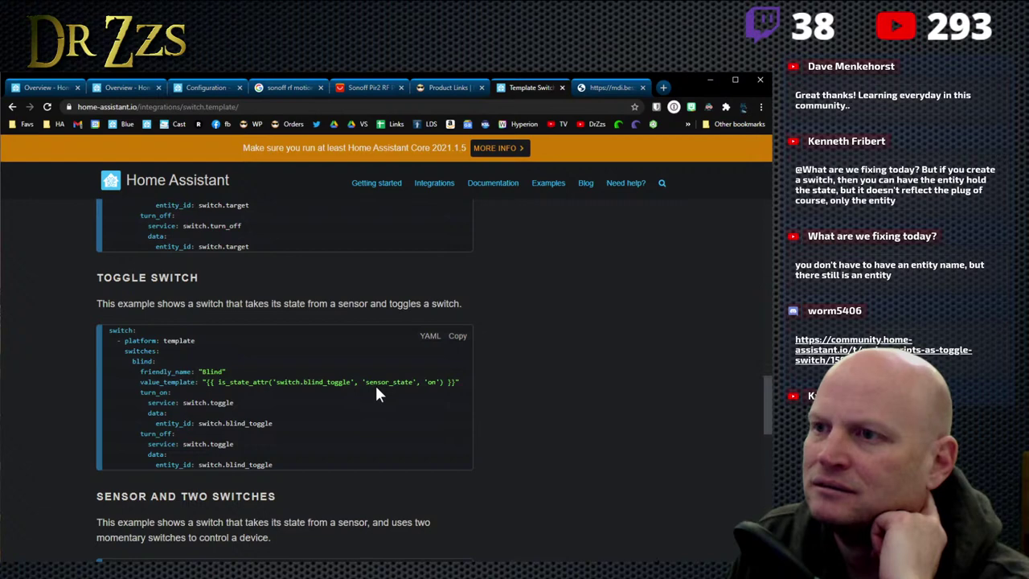
pyautogui.scroll(-7, 378, 394)
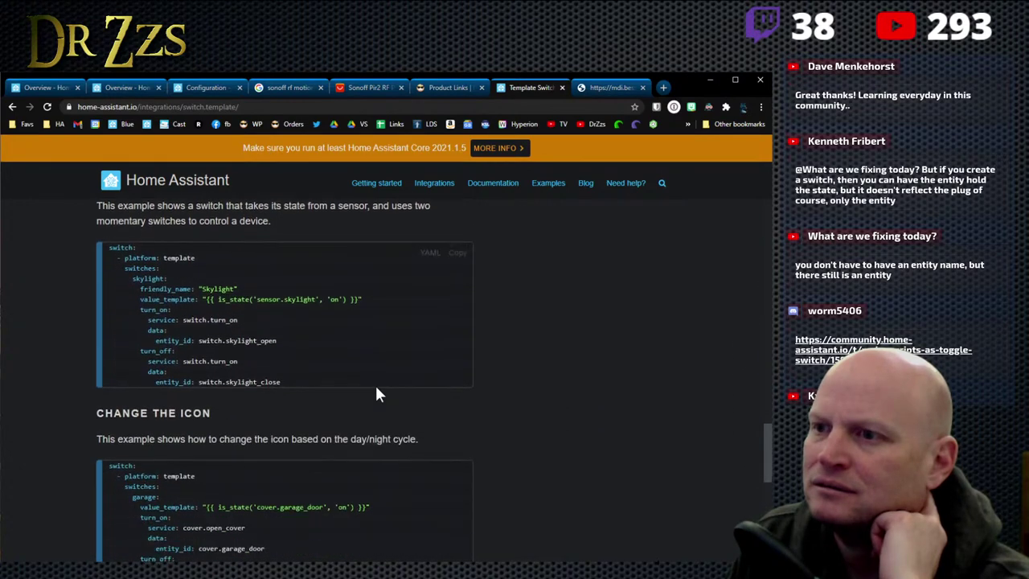
pyautogui.scroll(-5, 378, 394)
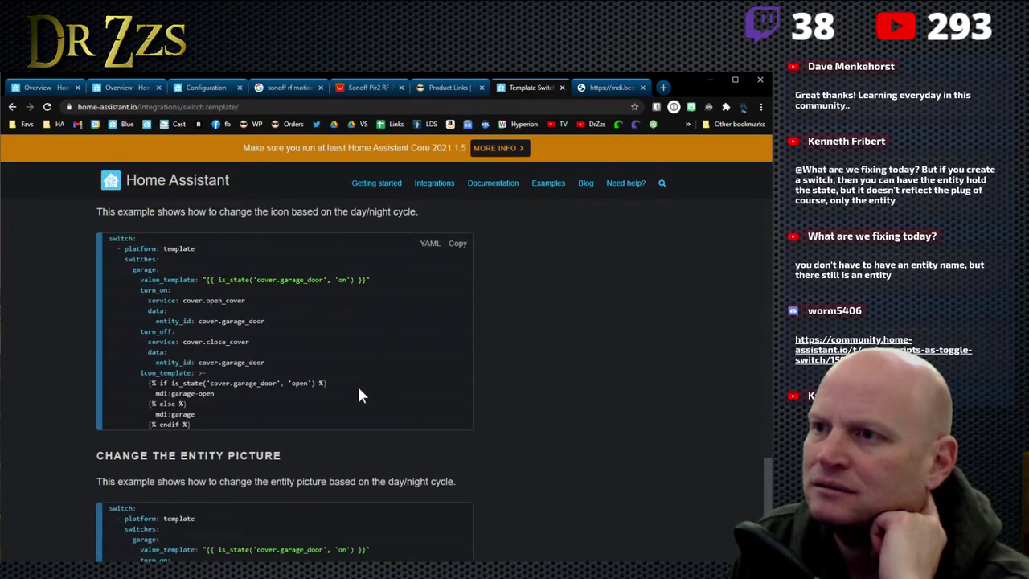
pyautogui.moveTo(211, 430); pyautogui.dragTo(109, 373)
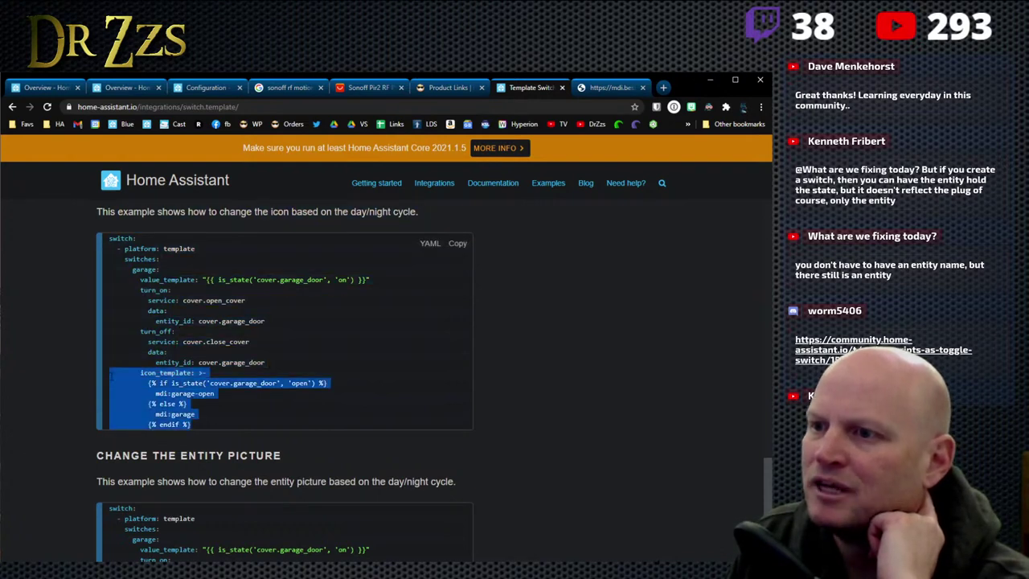
pyautogui.scroll(-2, 223, 391)
pyautogui.scroll(-1, 368, 438)
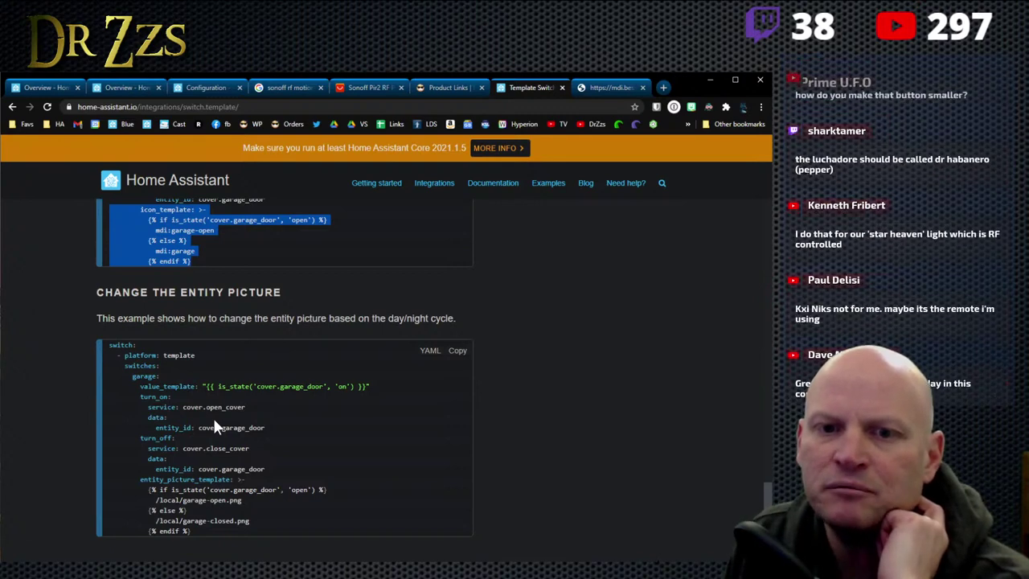
pyautogui.scroll(5, 212, 416)
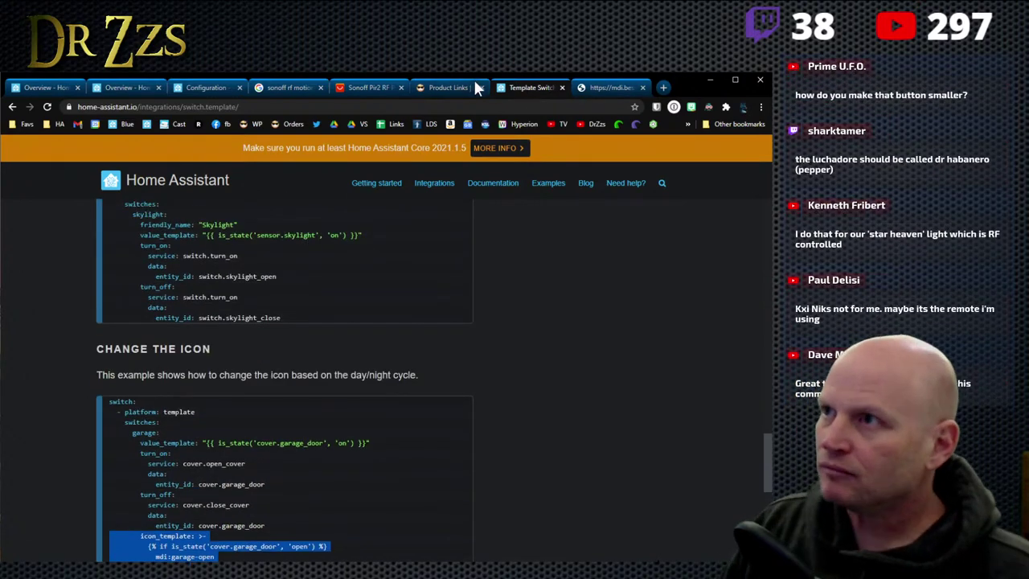
# Step: Return to the Home Assistant dashboard, enter edit mode and open the RF Plug 2 button card's configuration
pyautogui.click(450, 86)
pyautogui.click(611, 87)
pyautogui.click(120, 88)
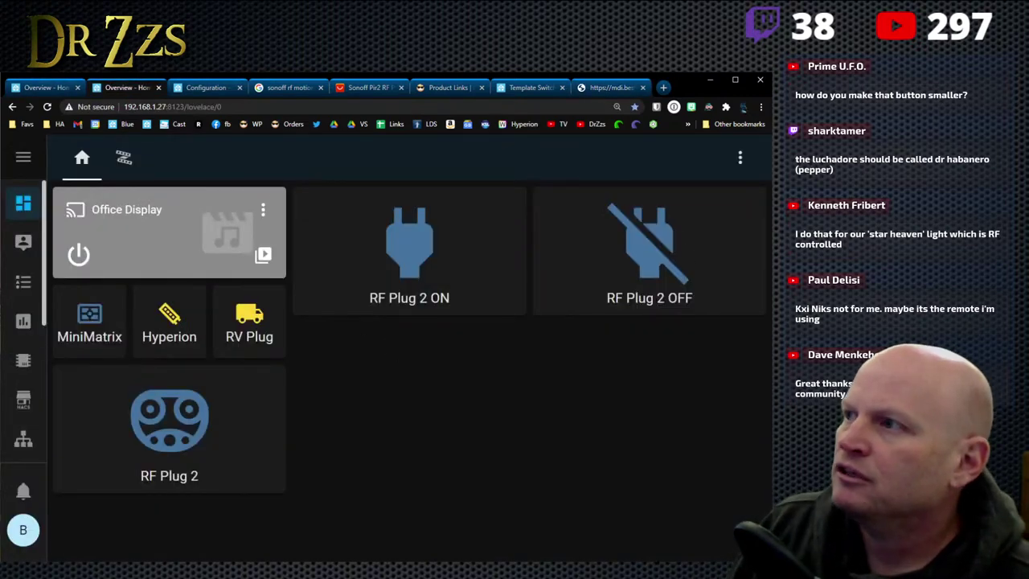
pyautogui.click(740, 158)
pyautogui.click(697, 205)
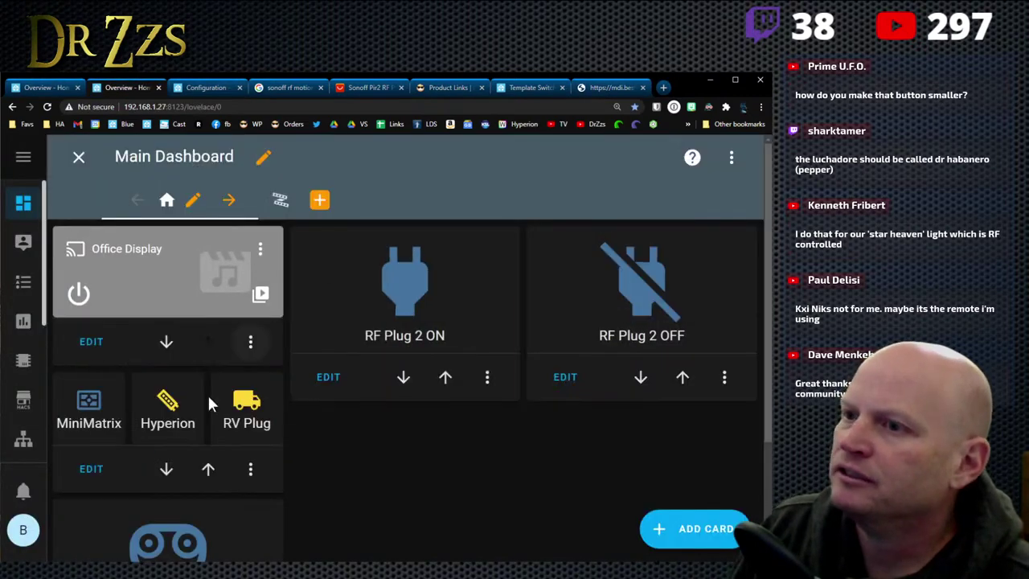
pyautogui.scroll(-2, 225, 434)
pyautogui.click(91, 493)
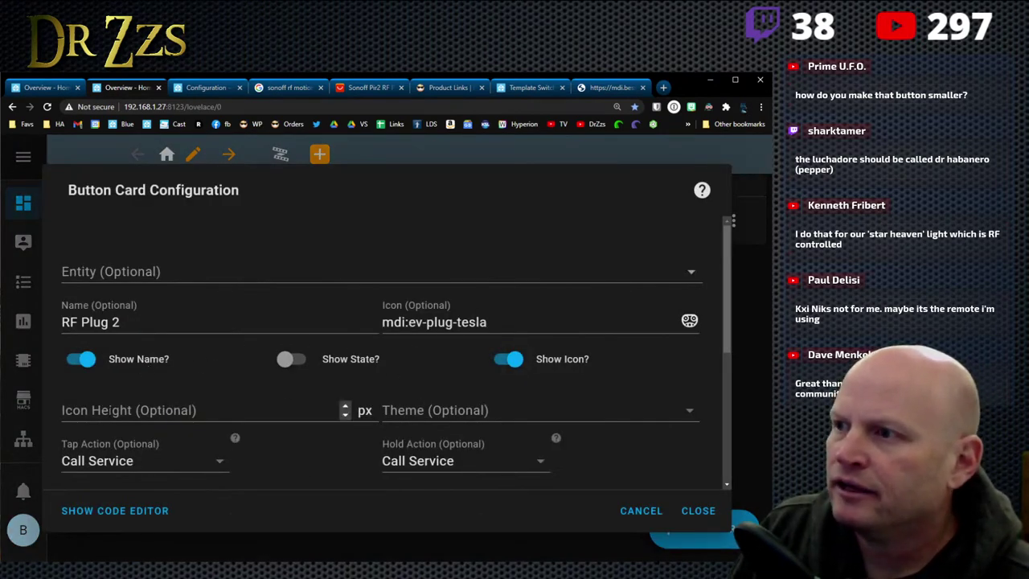
# Step: Set the RF Plug 2 card's icon height to -10 px and save the card
pyautogui.click(345, 414)
pyautogui.click(345, 414)
pyautogui.click(345, 414)
pyautogui.click(345, 414)
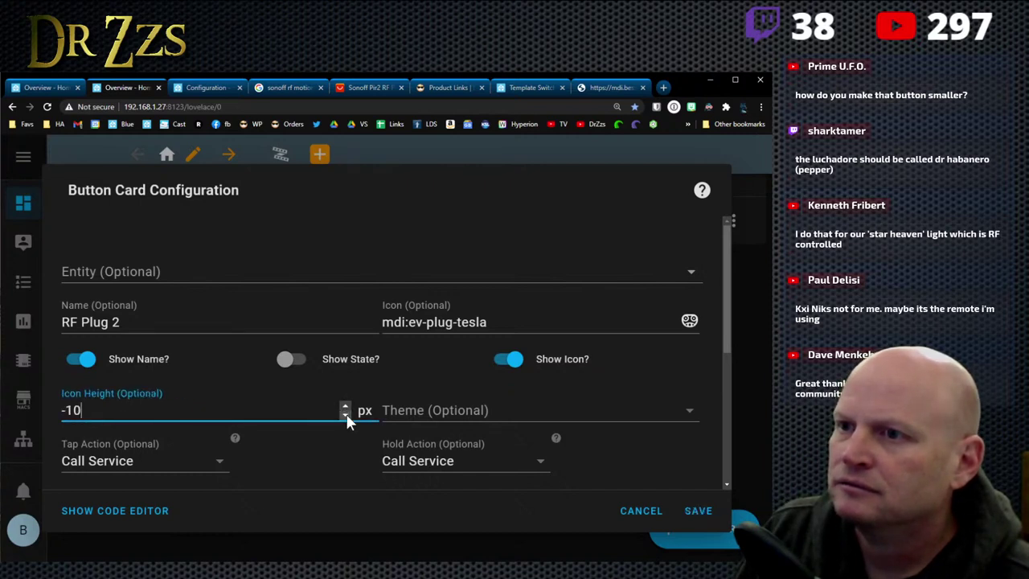
pyautogui.click(696, 513)
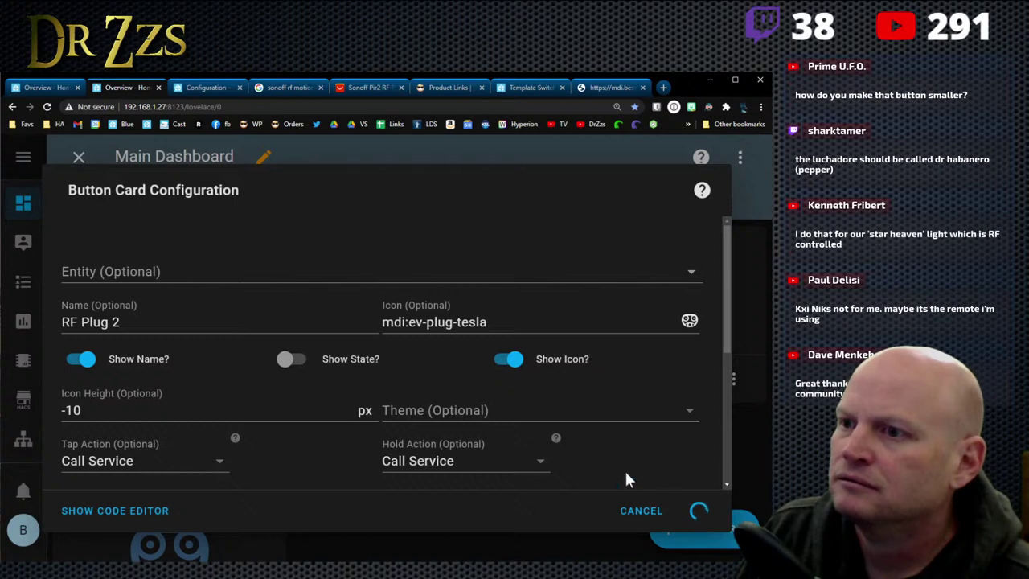
pyautogui.scroll(-3, 431, 468)
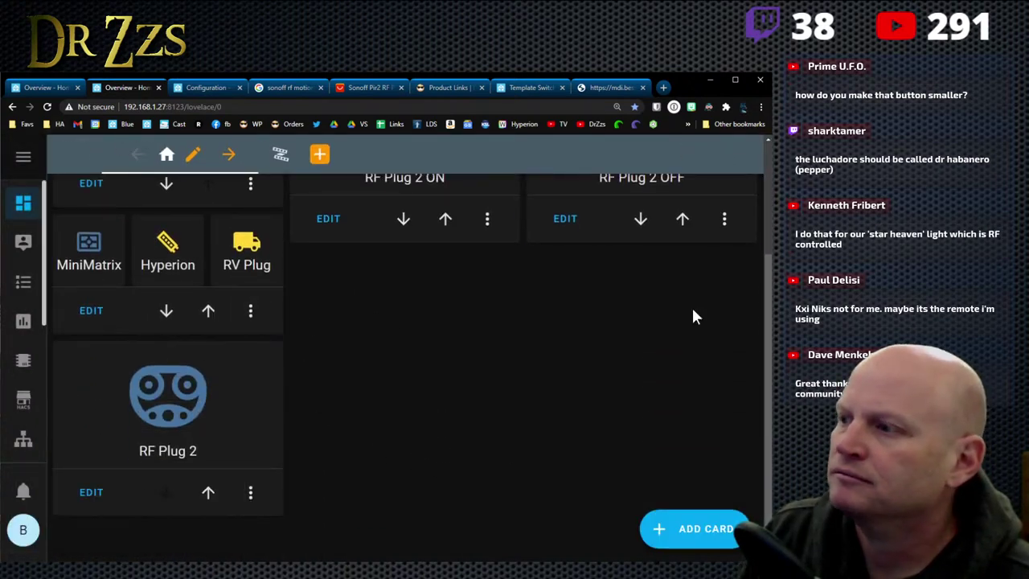
# Step: Set the RF Plug 2 card's icon height to -20 px, save the card and leave edit mode
pyautogui.click(94, 492)
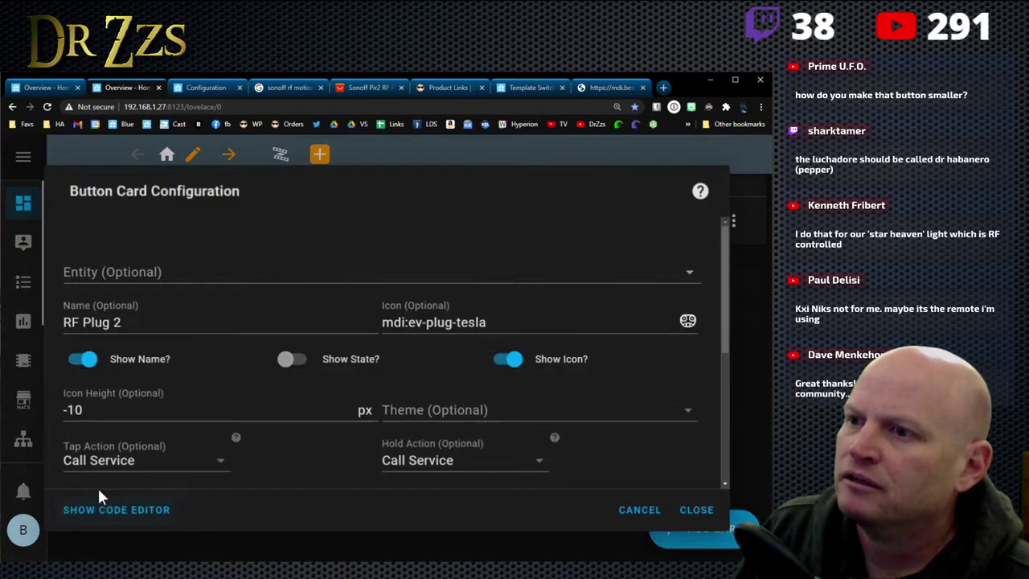
pyautogui.click(345, 413)
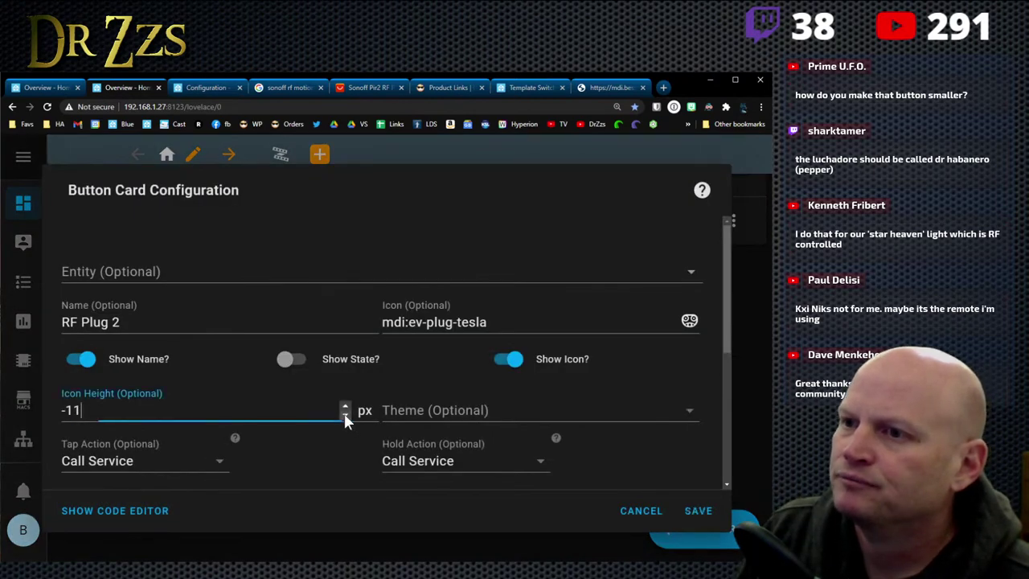
pyautogui.click(345, 414)
pyautogui.click(345, 414)
pyautogui.click(345, 415)
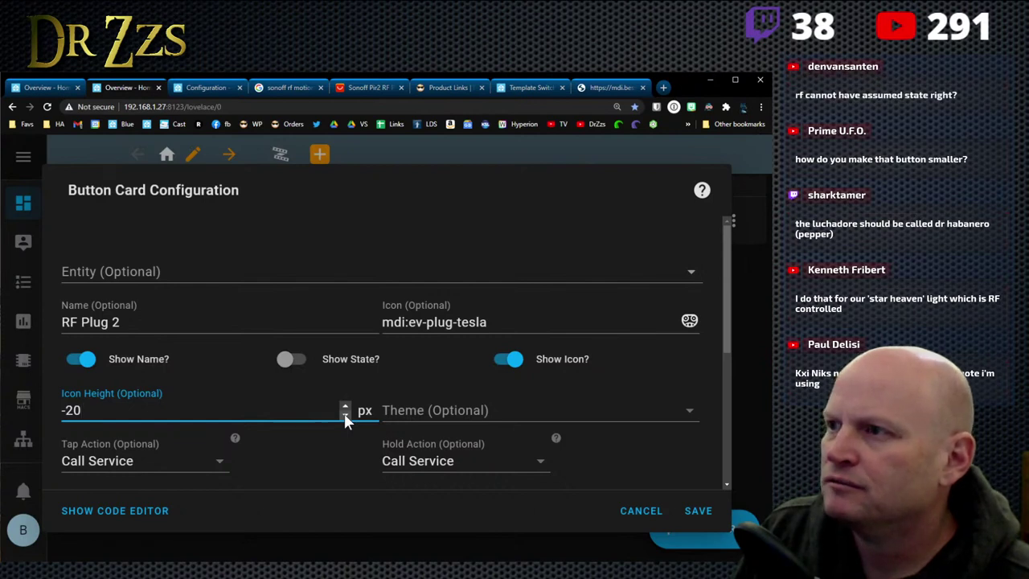
pyautogui.click(691, 514)
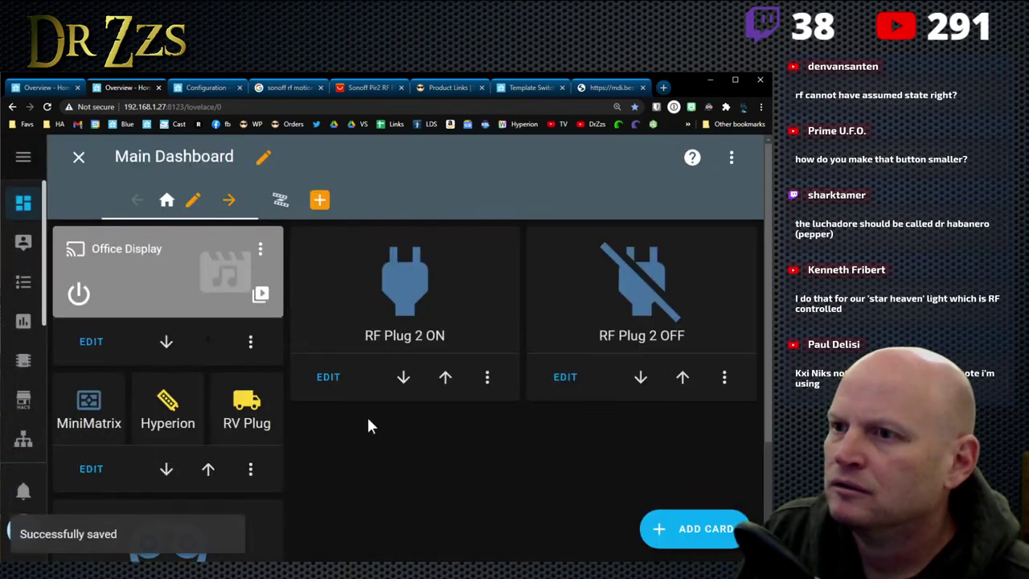
pyautogui.scroll(-3, 366, 420)
pyautogui.scroll(3, 75, 220)
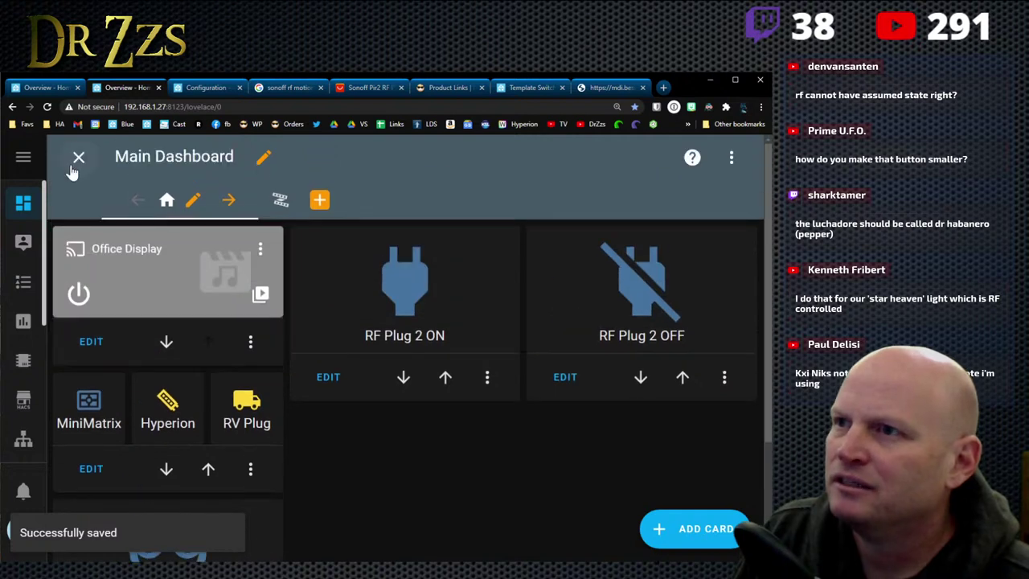
pyautogui.click(75, 156)
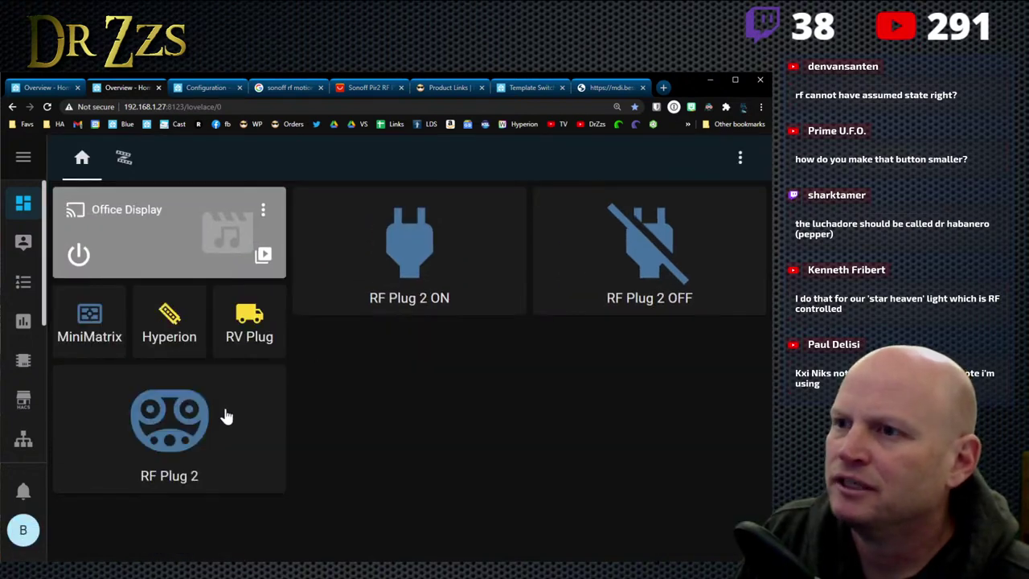
# Step: Reopen the RF Plug 2 card's configuration and check its preview and its YAML code for the icon height
pyautogui.click(739, 157)
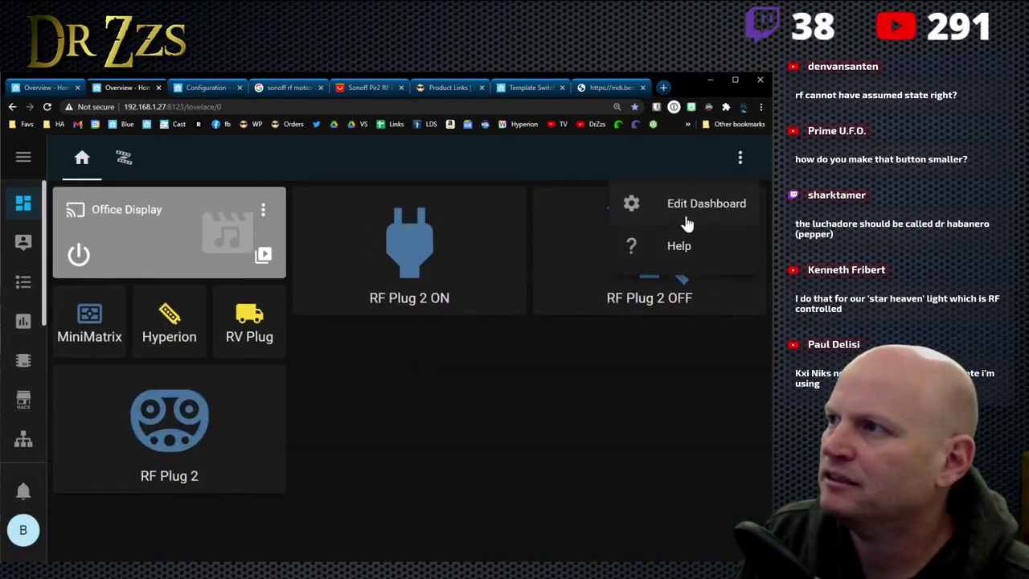
pyautogui.click(694, 206)
pyautogui.scroll(-3, 105, 466)
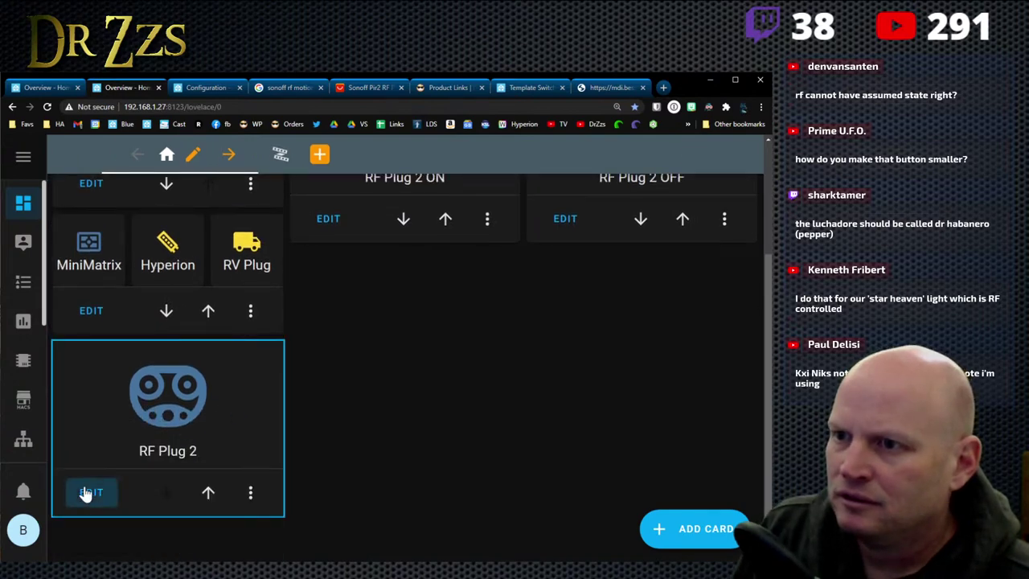
pyautogui.click(85, 490)
pyautogui.scroll(-5, 364, 384)
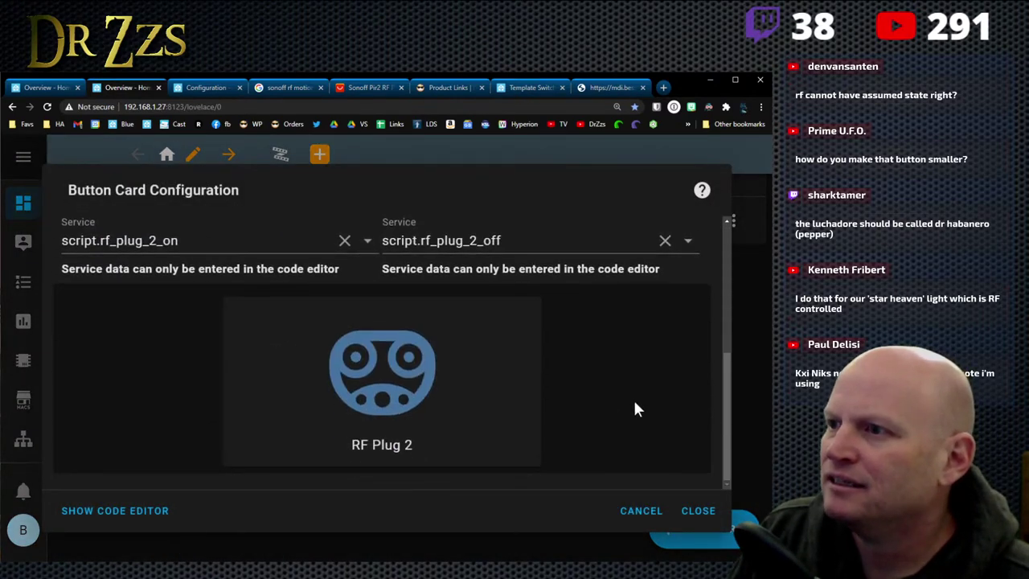
pyautogui.scroll(5, 634, 406)
pyautogui.scroll(-5, 281, 467)
pyautogui.click(116, 510)
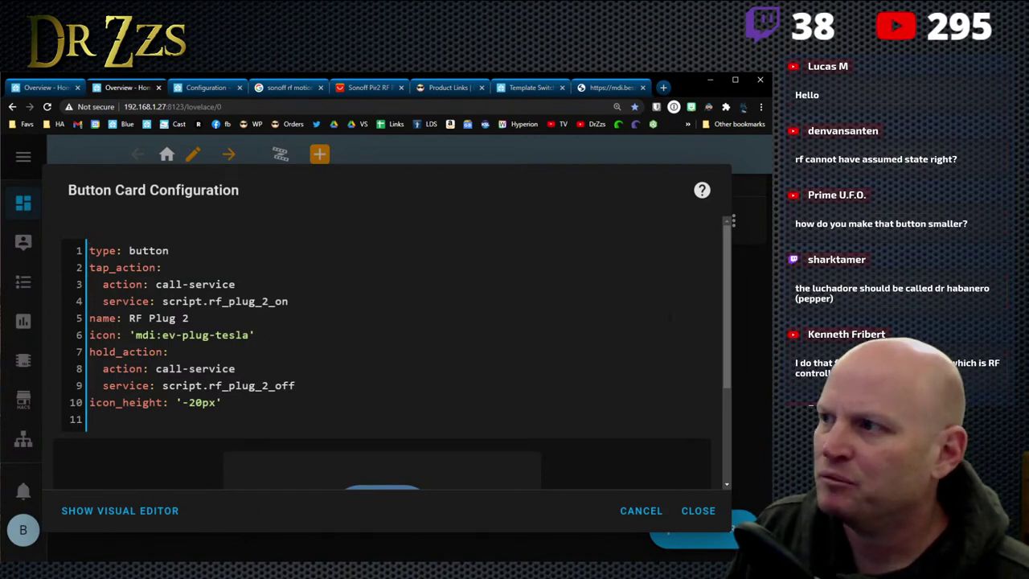
pyautogui.click(165, 513)
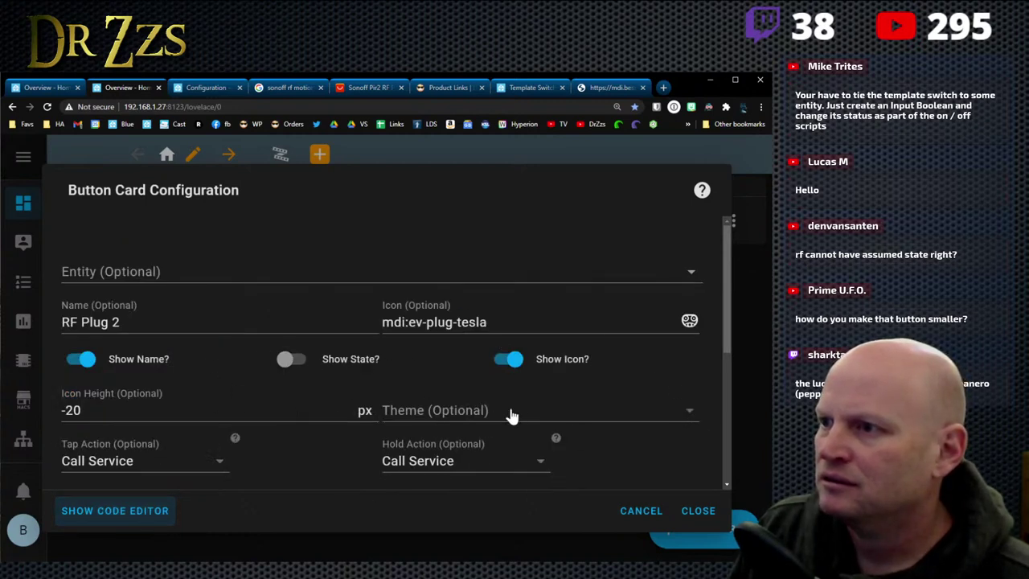
pyautogui.scroll(-1, 482, 402)
pyautogui.scroll(-4, 204, 375)
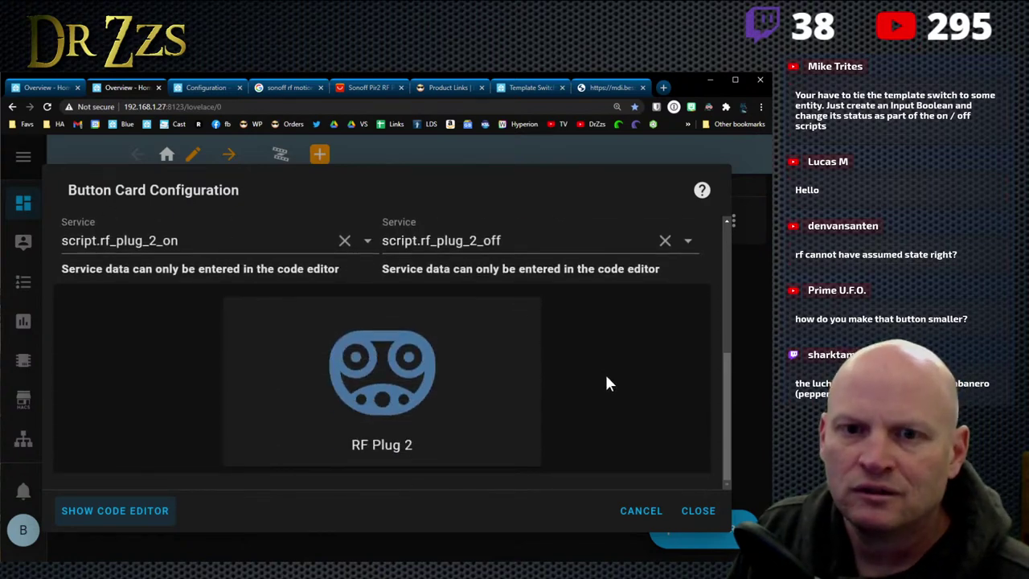
pyautogui.scroll(5, 336, 372)
# Step: Replace the RF Plug 2 card's icon height with a small positive pixel value and save the card
pyautogui.click(56, 412)
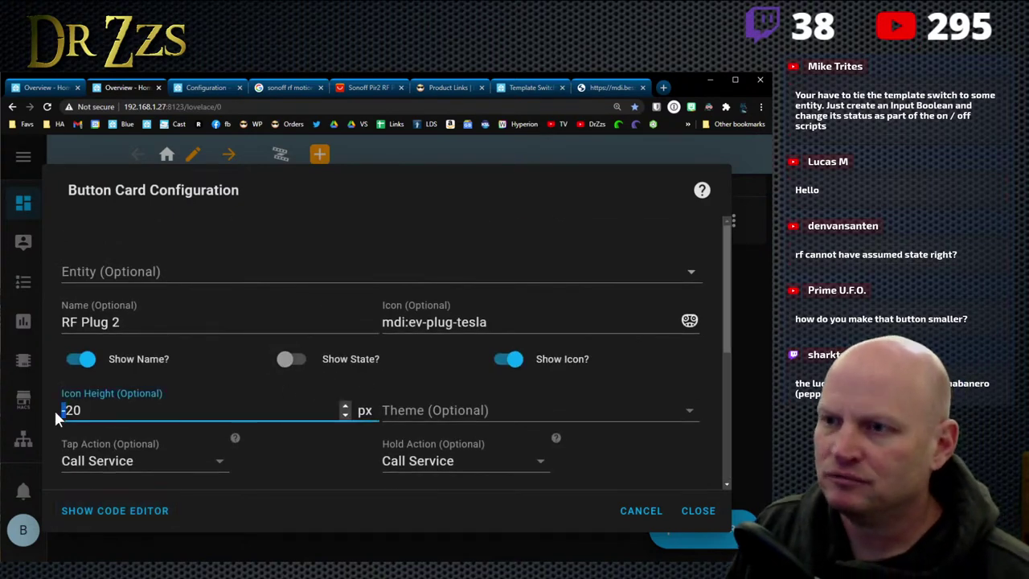
pyautogui.press('Up')
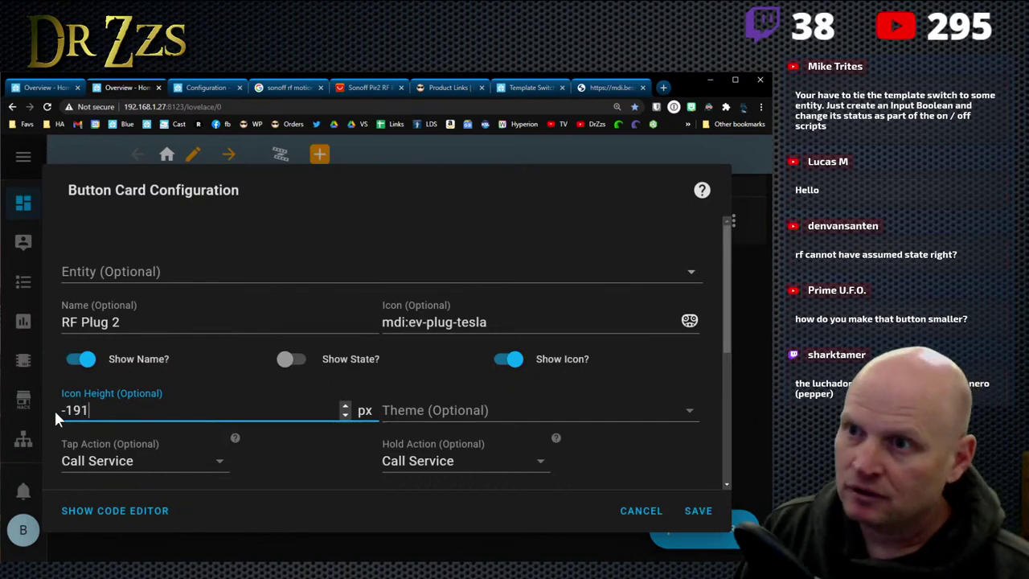
pyautogui.press('BackSpace')
pyautogui.press('BackSpace')
pyautogui.press('BackSpace')
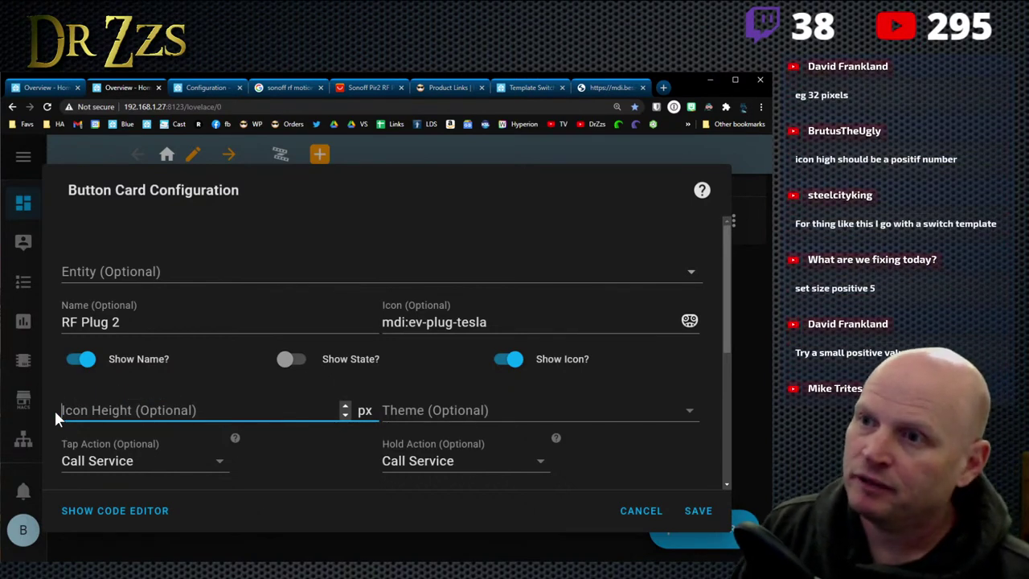
pyautogui.click(344, 406)
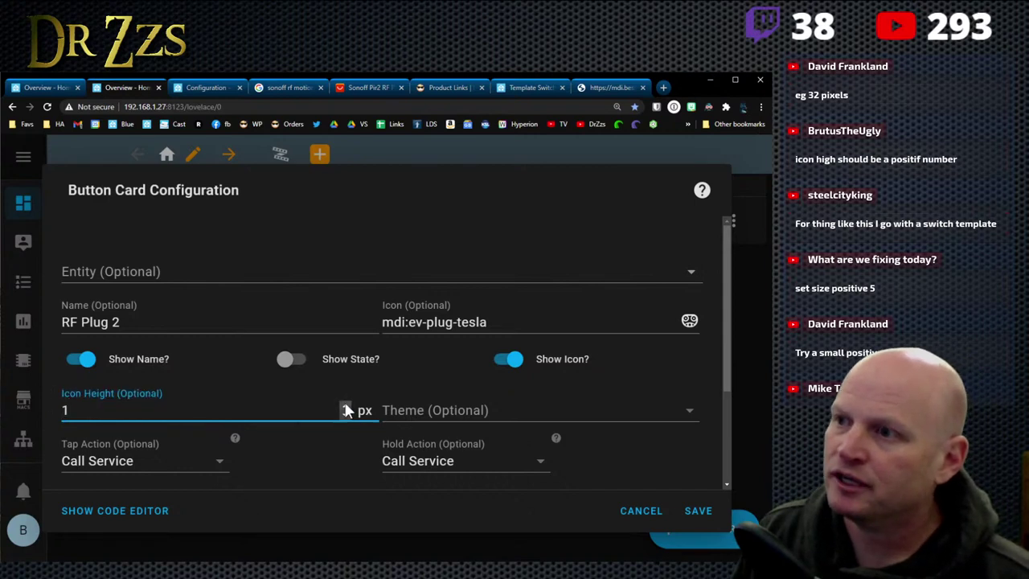
pyautogui.click(346, 406)
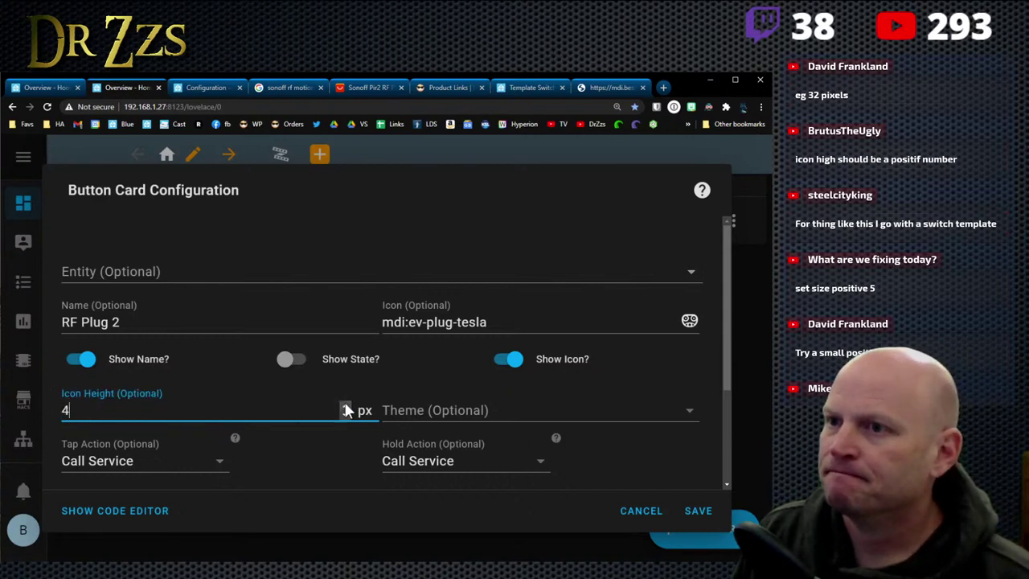
pyautogui.click(345, 408)
pyautogui.click(702, 514)
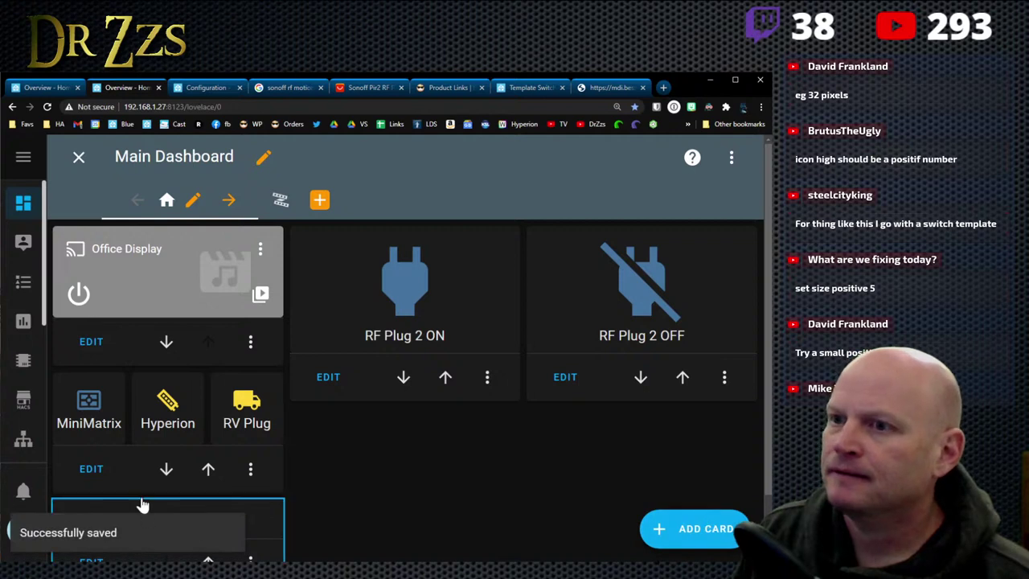
pyautogui.scroll(-2, 271, 481)
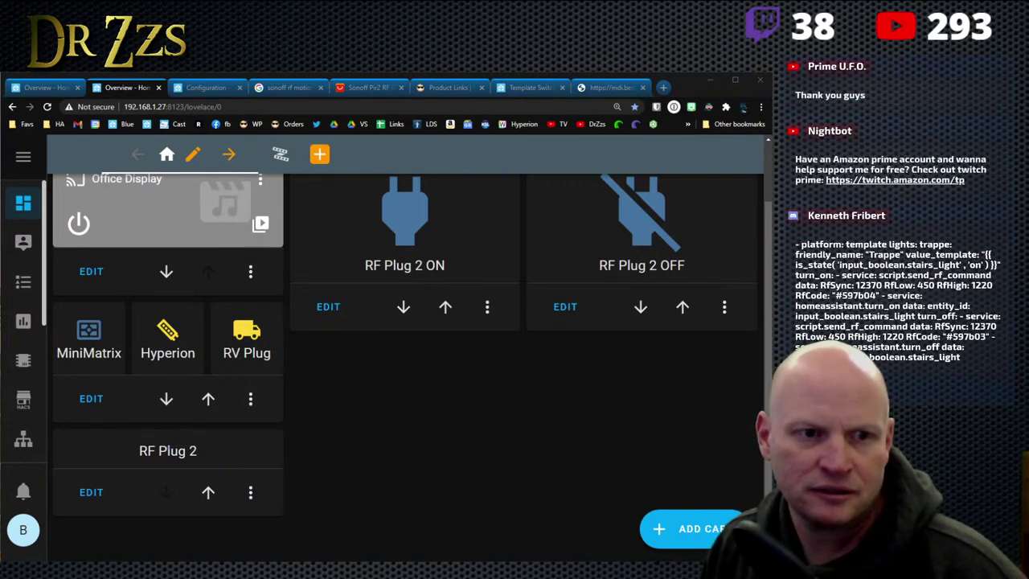
# Step: Switch to Discord and read the template light YAML posted in the live-chat channel from its beginning
pyautogui.moveTo(4, 90); pyautogui.dragTo(373, 119)
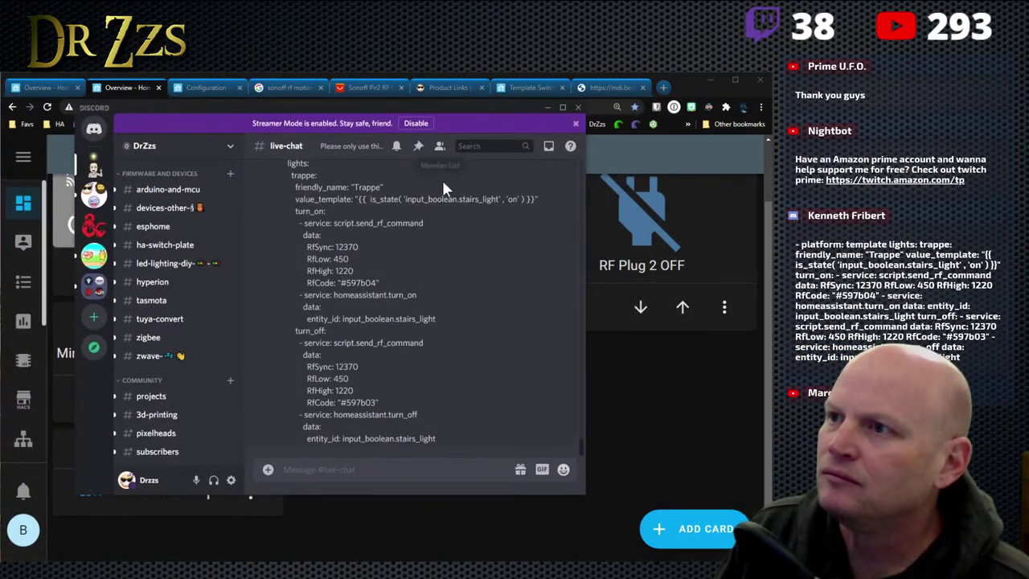
pyautogui.scroll(3, 421, 238)
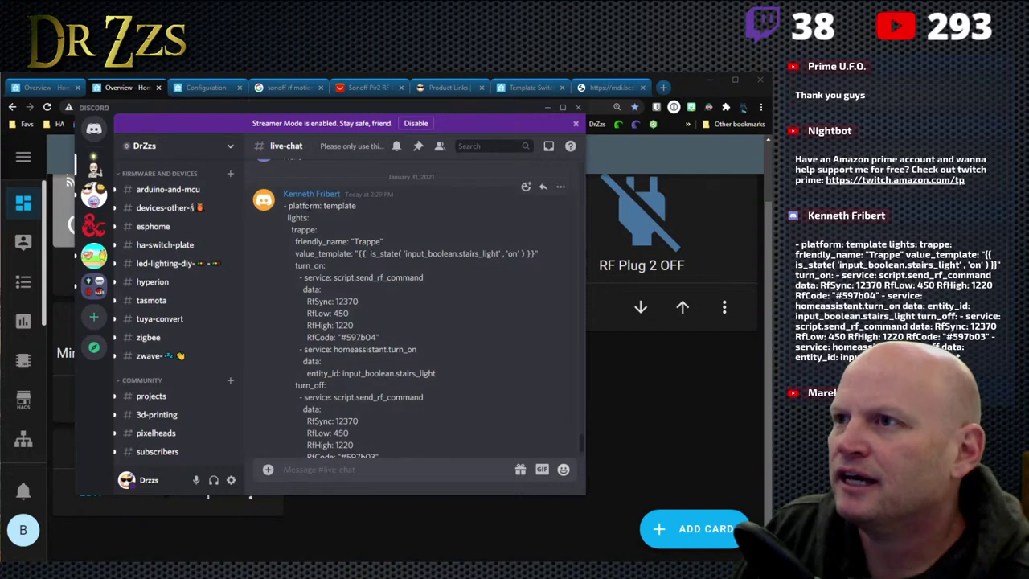